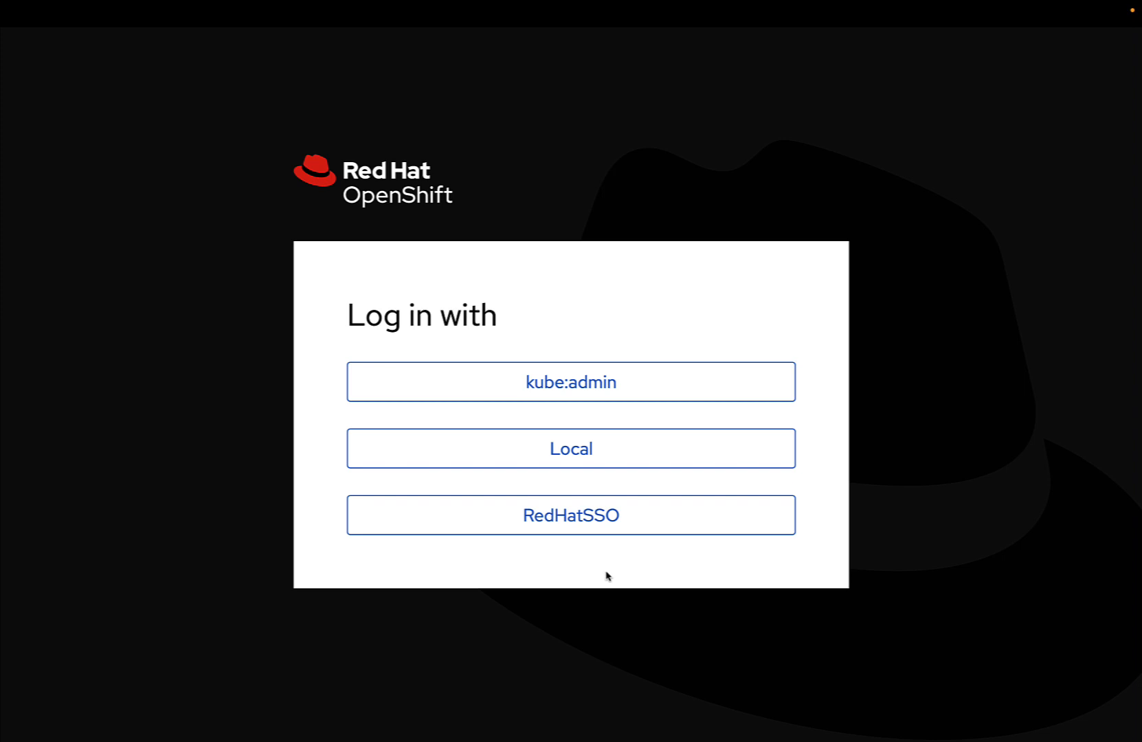
Step: Log in to the console with the kube:admin temporary administrator provider
click(740, 393)
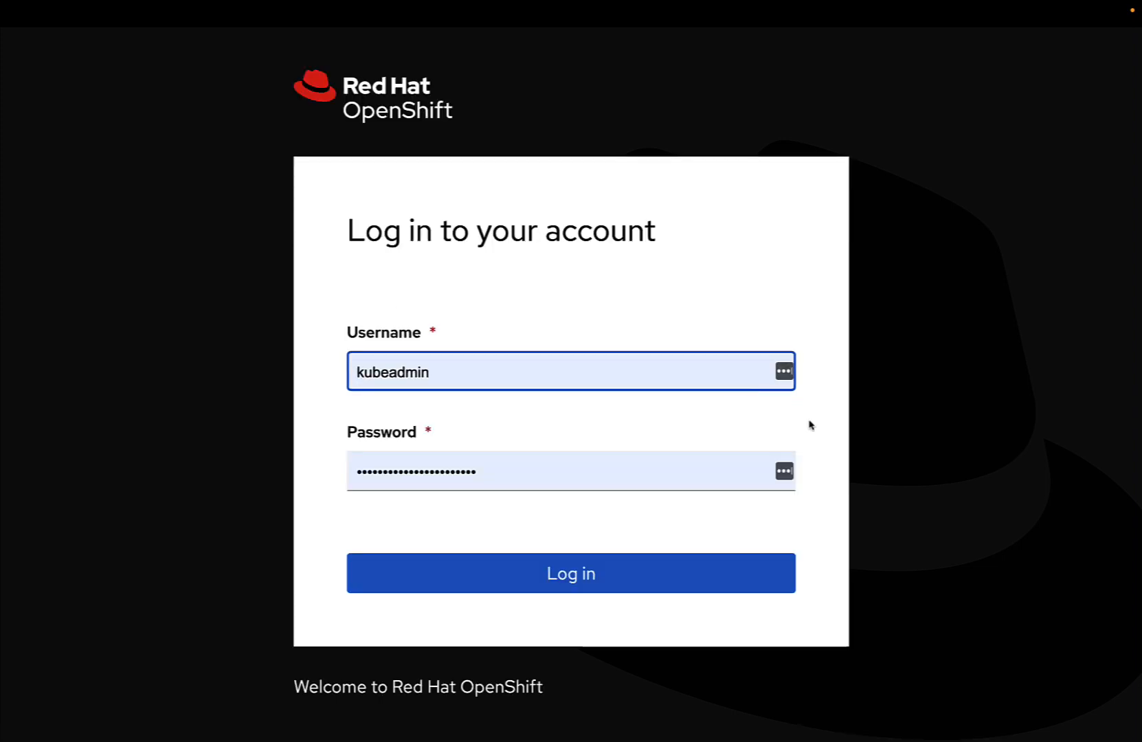
click(559, 575)
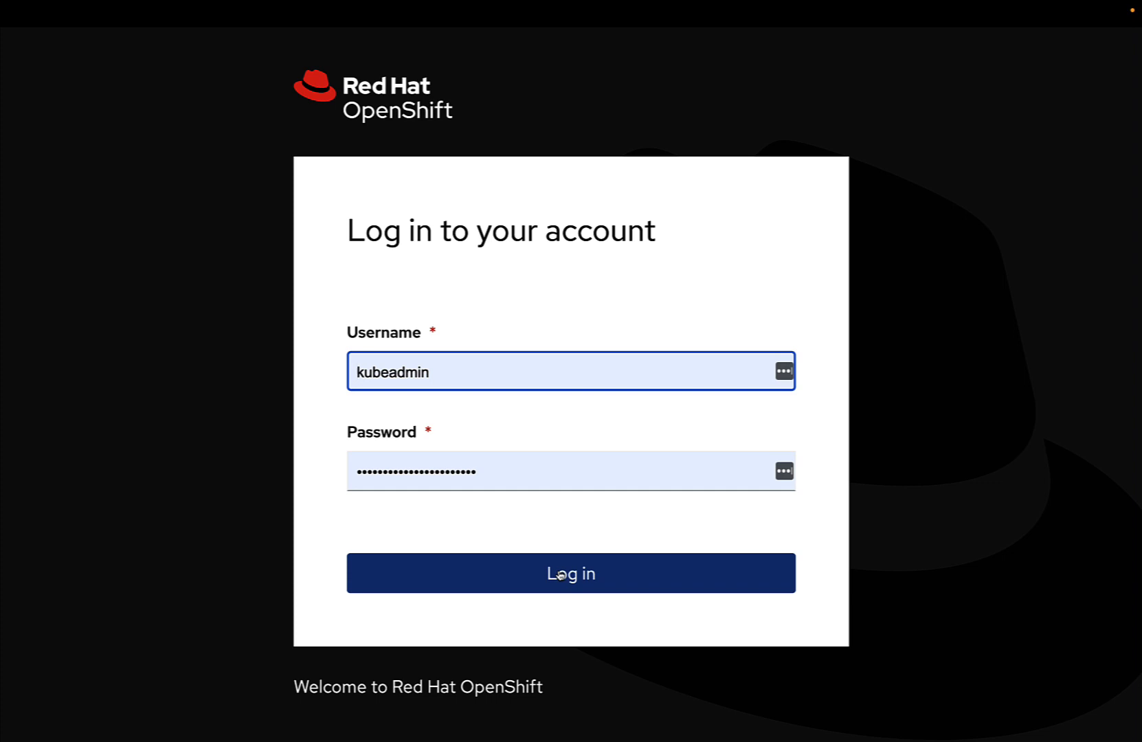
Step: Enter the console and enlarge the Overview dashboard to 150% zoom
click(559, 576)
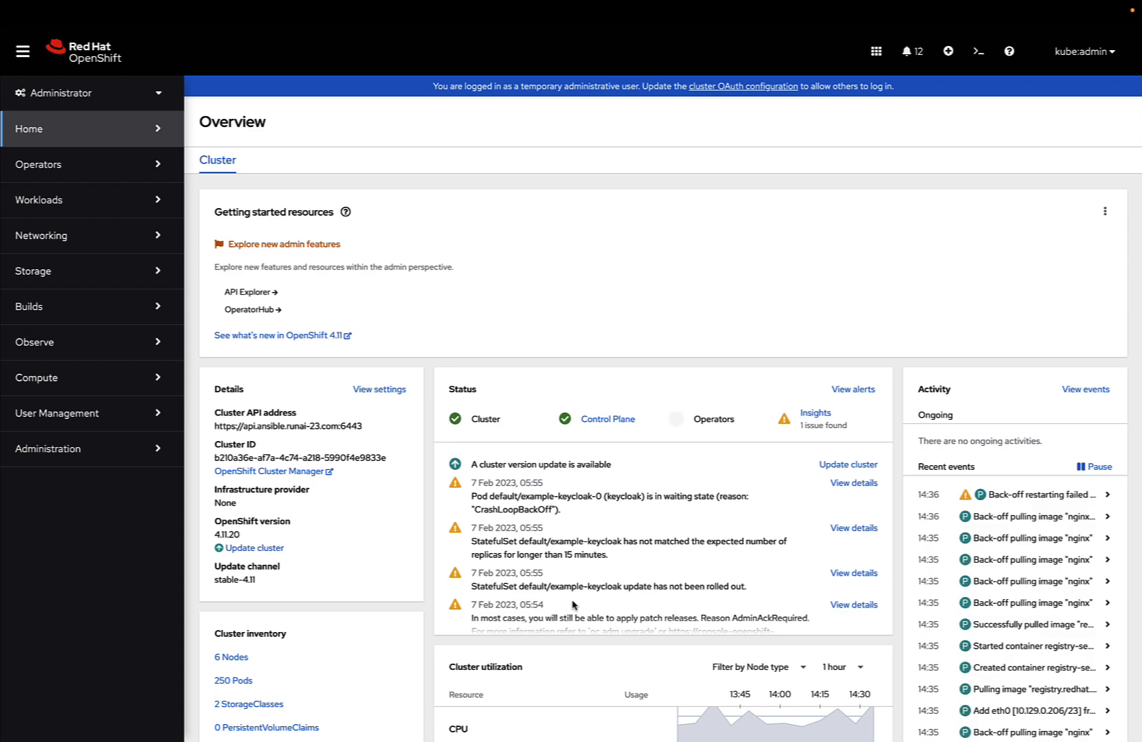
key(ctrl+plus)
key(ctrl+plus)
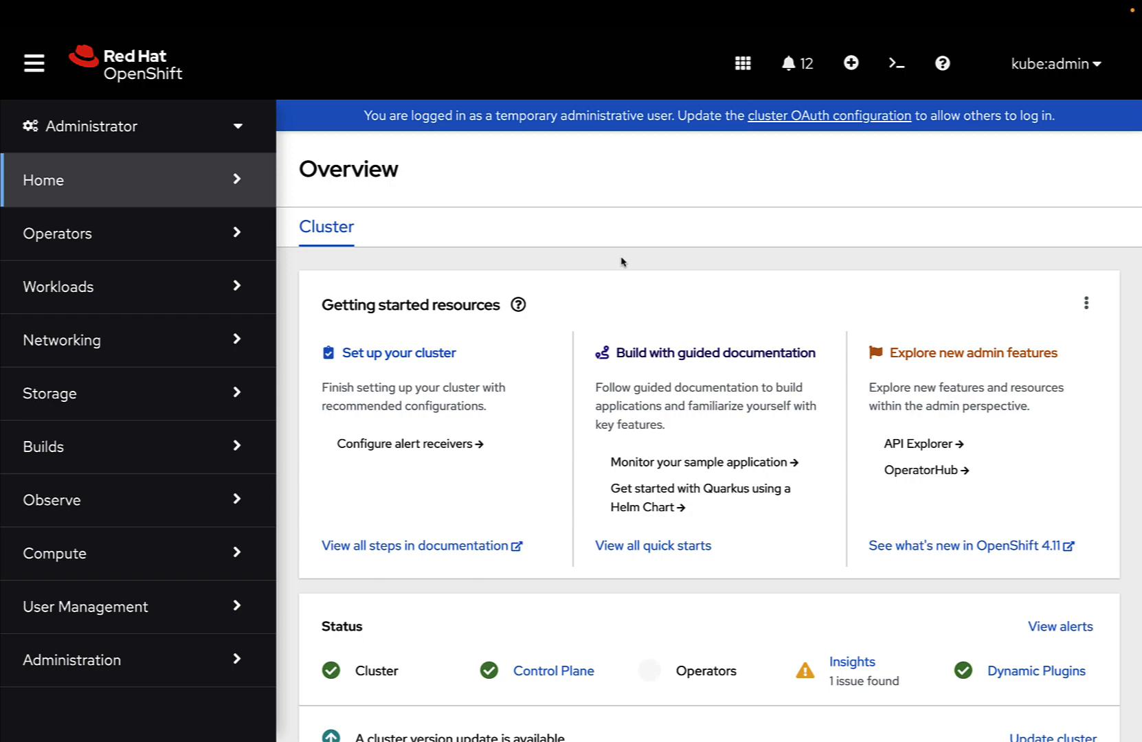
scroll(622, 261, down, 1)
scroll(622, 261, down, 3)
scroll(622, 261, down, 3)
scroll(622, 261, down, 4)
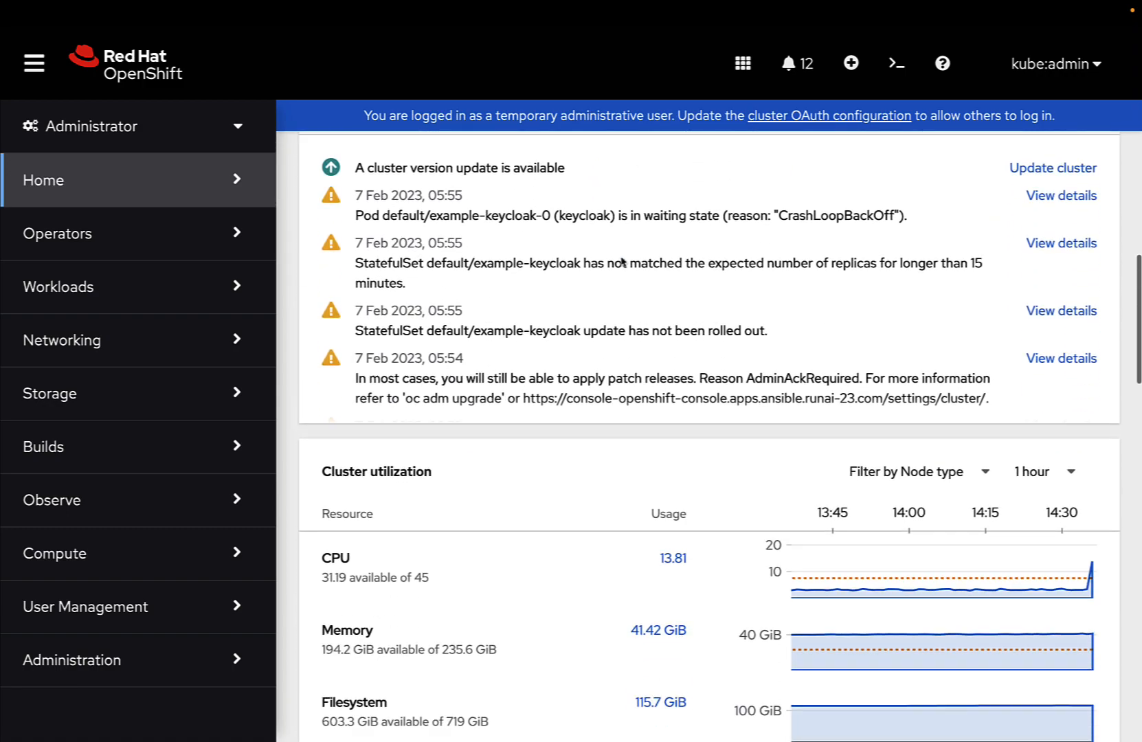
scroll(622, 261, down, 2)
scroll(622, 261, down, 2)
scroll(622, 261, down, 2)
scroll(622, 261, down, 2)
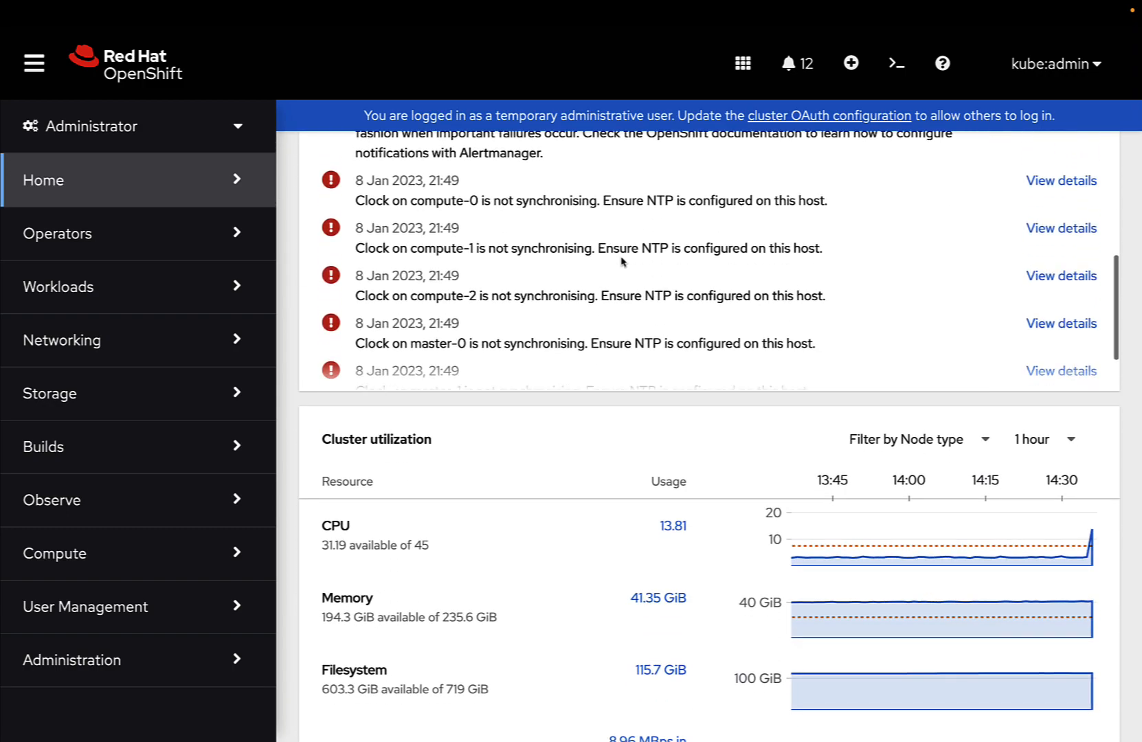
scroll(622, 261, down, 2)
scroll(622, 262, down, 2)
scroll(622, 261, down, 4)
scroll(622, 261, down, 2)
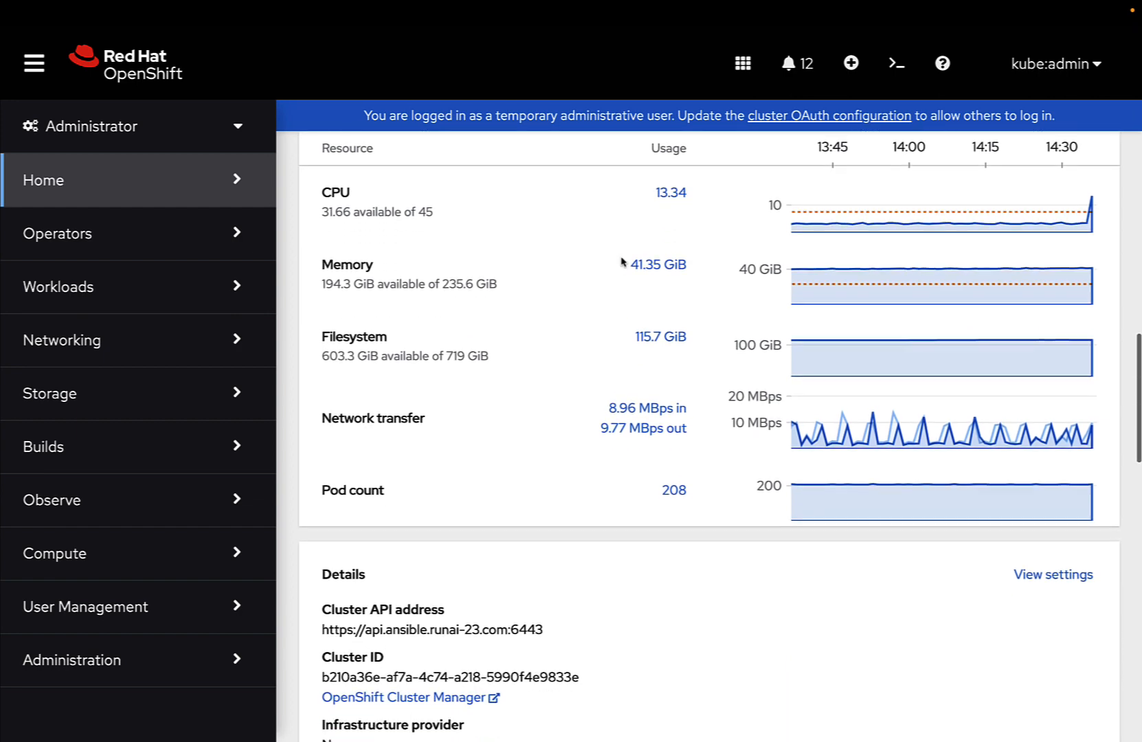
scroll(622, 261, down, 1)
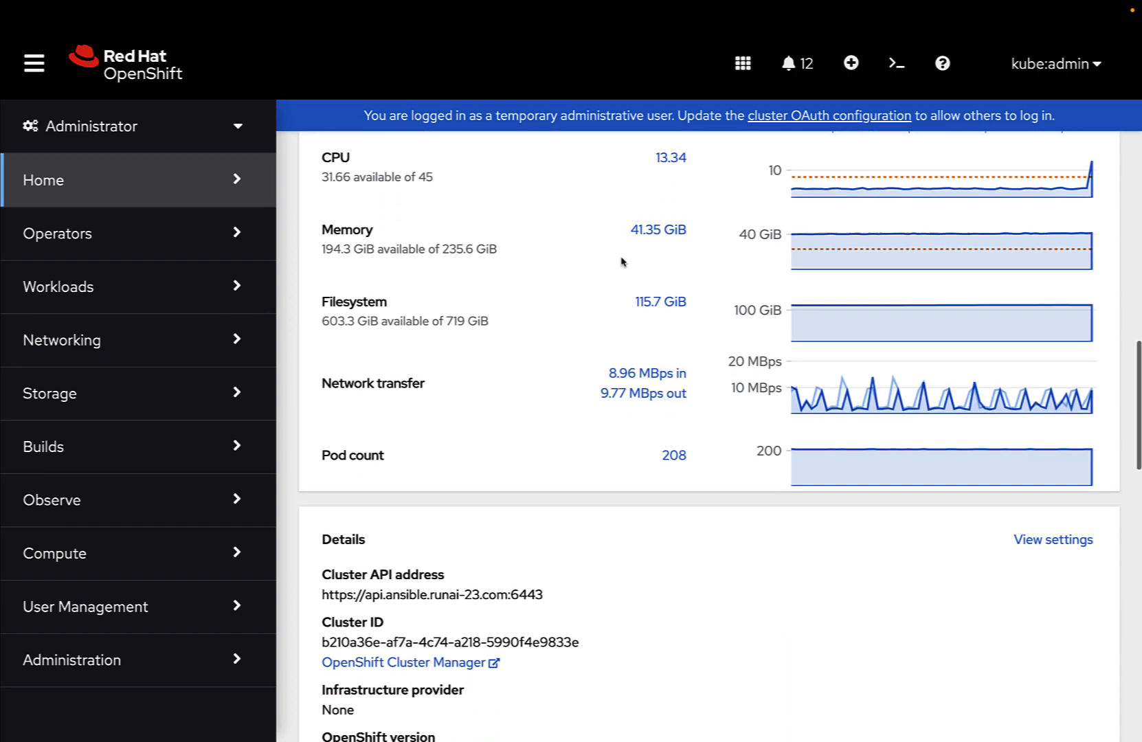
scroll(622, 261, down, 2)
scroll(622, 261, down, 2)
scroll(622, 262, down, 3)
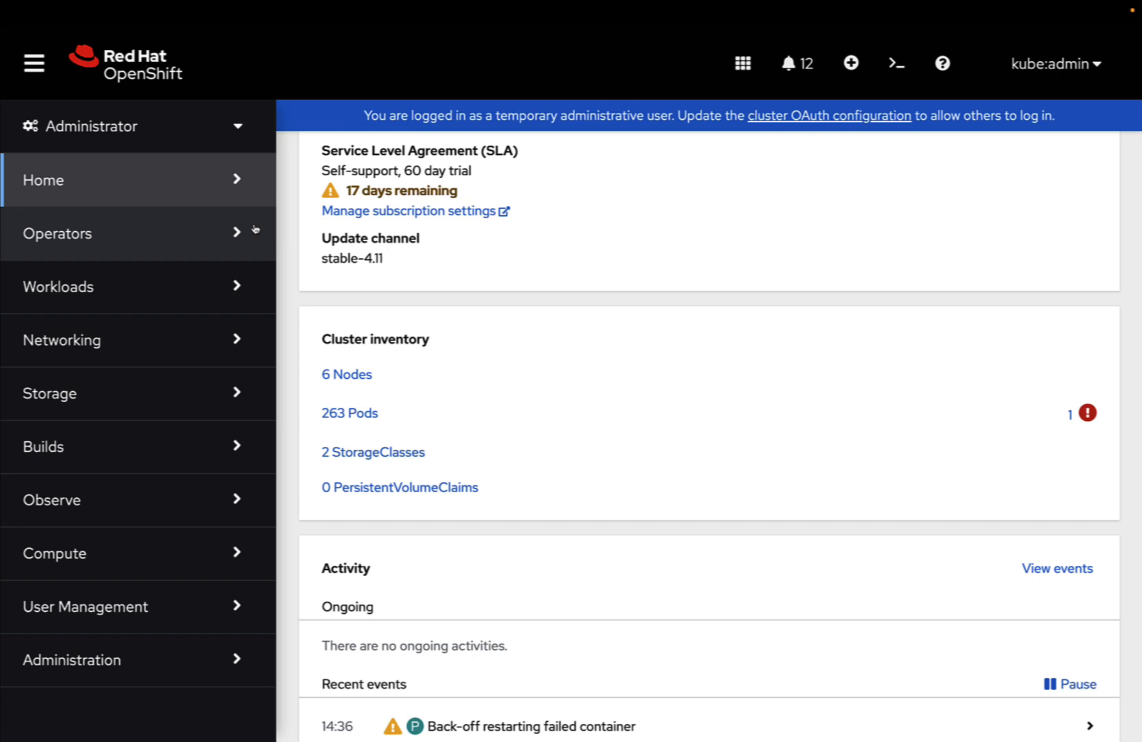
Step: Browse the OperatorHub catalogue down to the Ansible Automation Platform operator
click(214, 236)
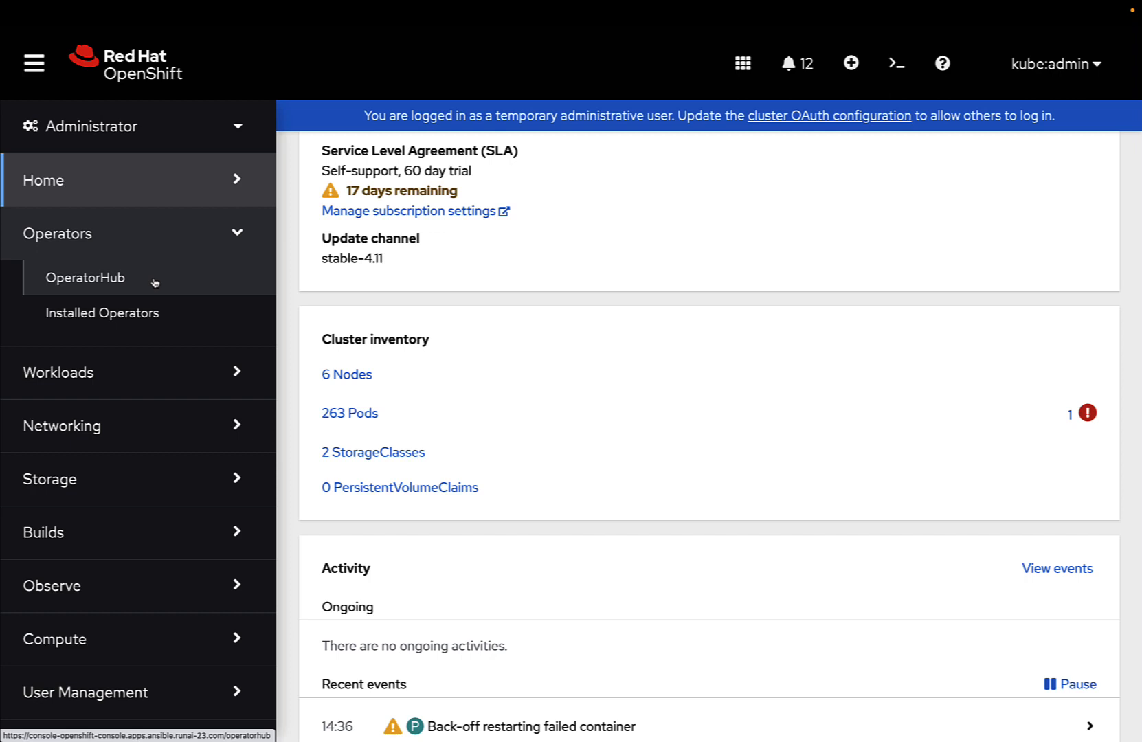
click(154, 282)
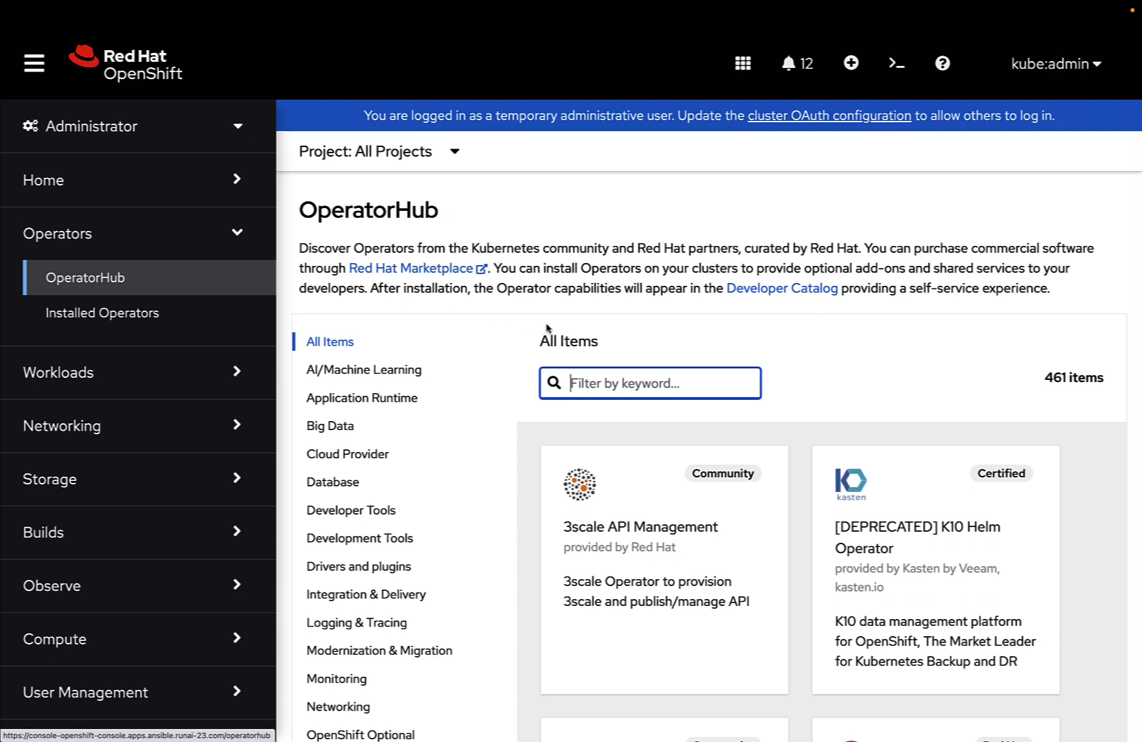
click(760, 330)
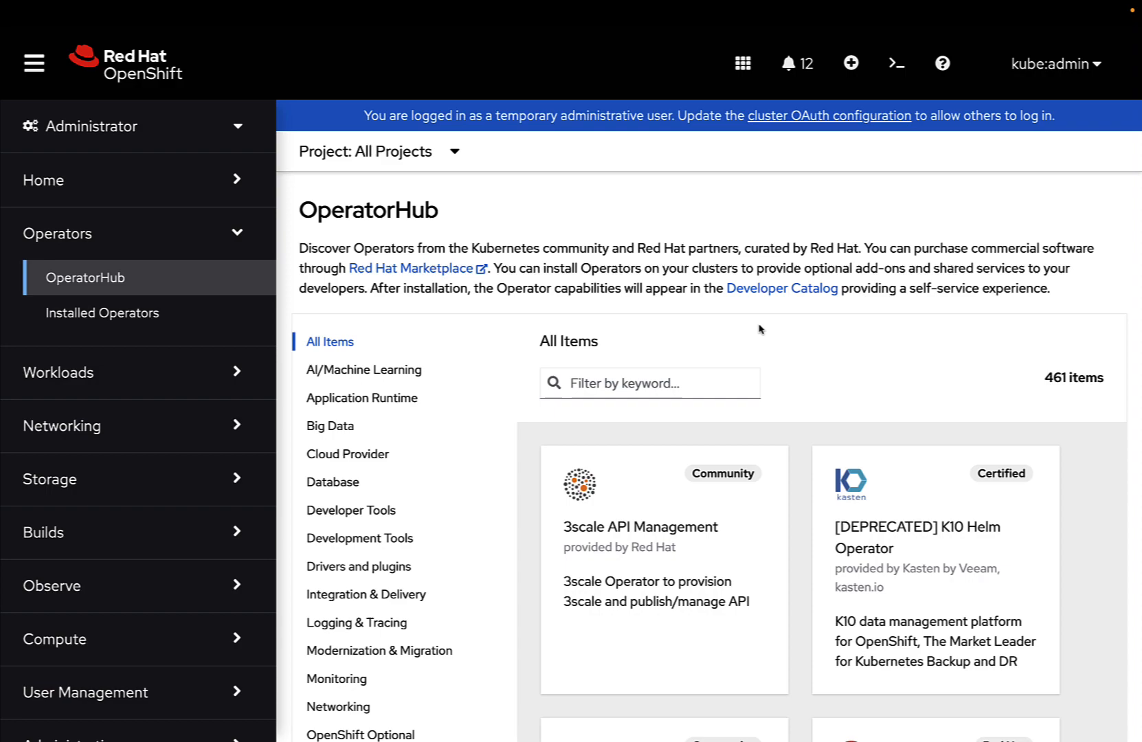
scroll(760, 330, down, 1)
scroll(760, 330, down, 2)
scroll(761, 330, down, 2)
scroll(761, 330, down, 1)
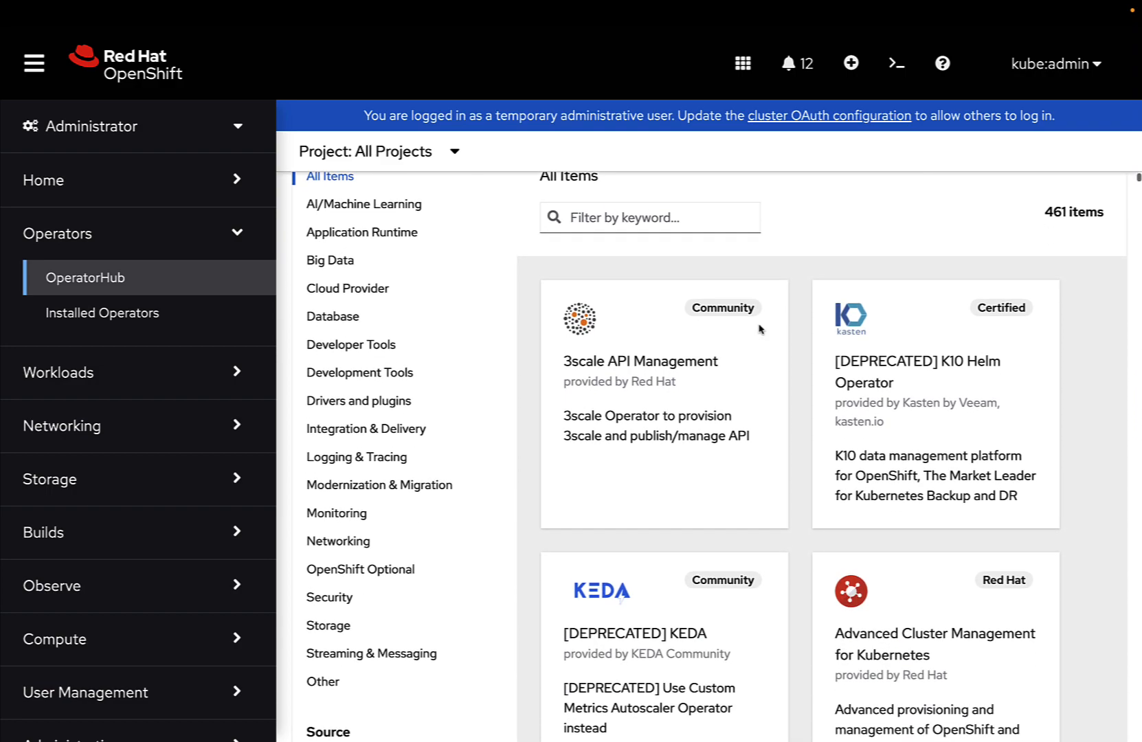
scroll(760, 330, down, 2)
scroll(760, 330, down, 2)
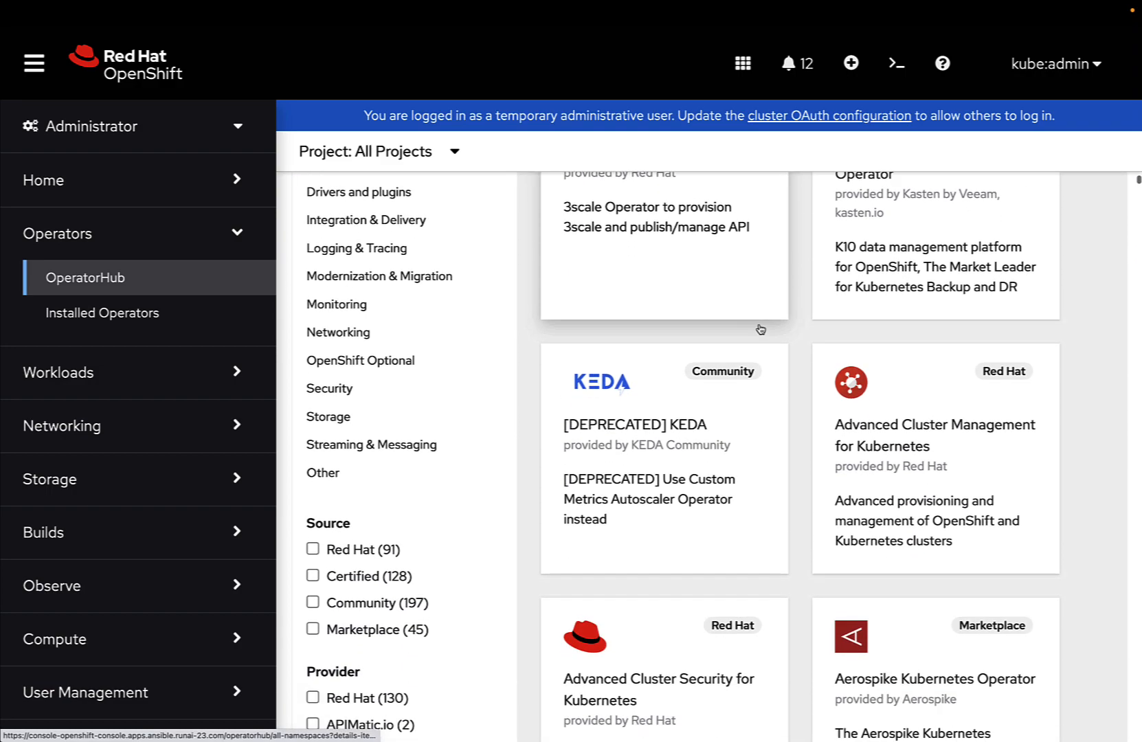
scroll(760, 330, down, 1)
scroll(761, 330, down, 2)
scroll(760, 330, down, 2)
scroll(760, 330, down, 3)
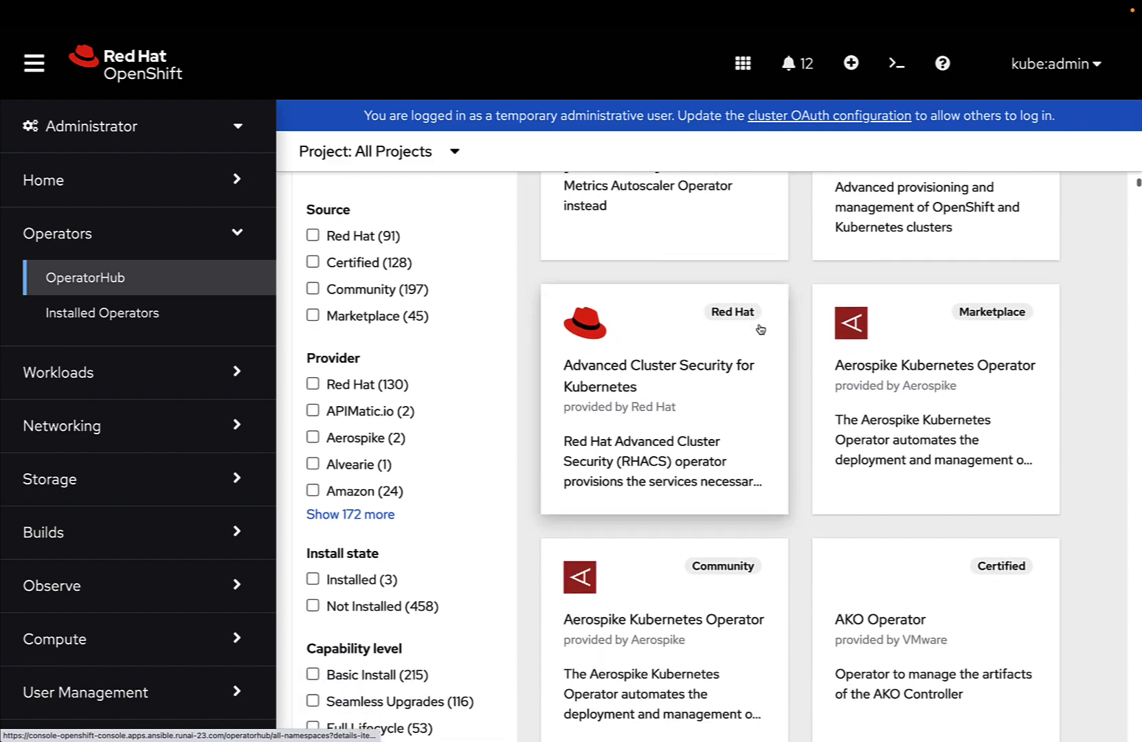
scroll(760, 329, down, 2)
scroll(760, 329, down, 2)
scroll(760, 329, down, 3)
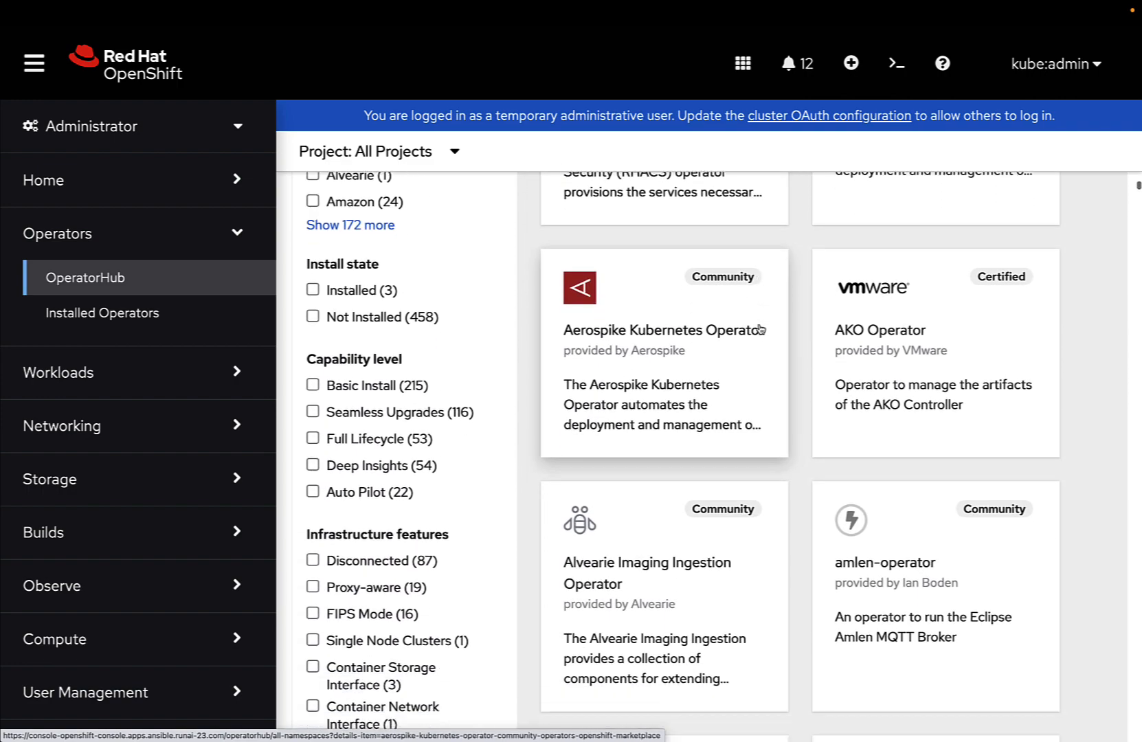
scroll(760, 329, down, 3)
scroll(760, 329, down, 2)
scroll(760, 329, down, 3)
scroll(760, 330, down, 1)
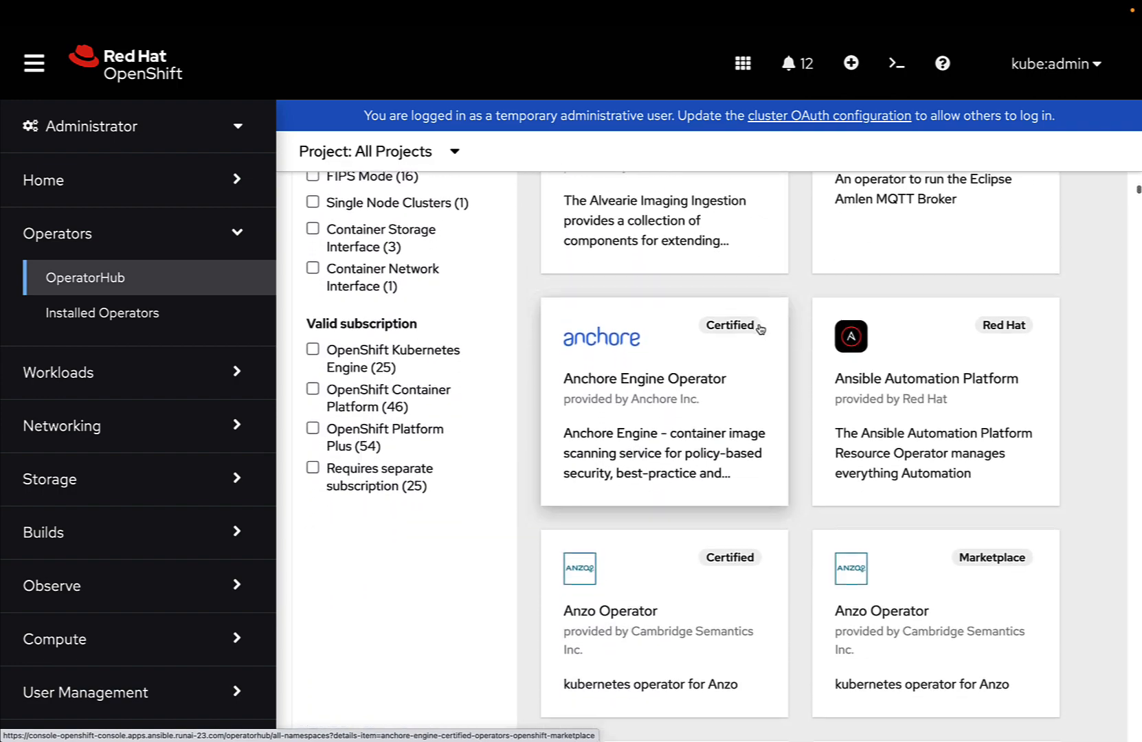
scroll(760, 329, down, 2)
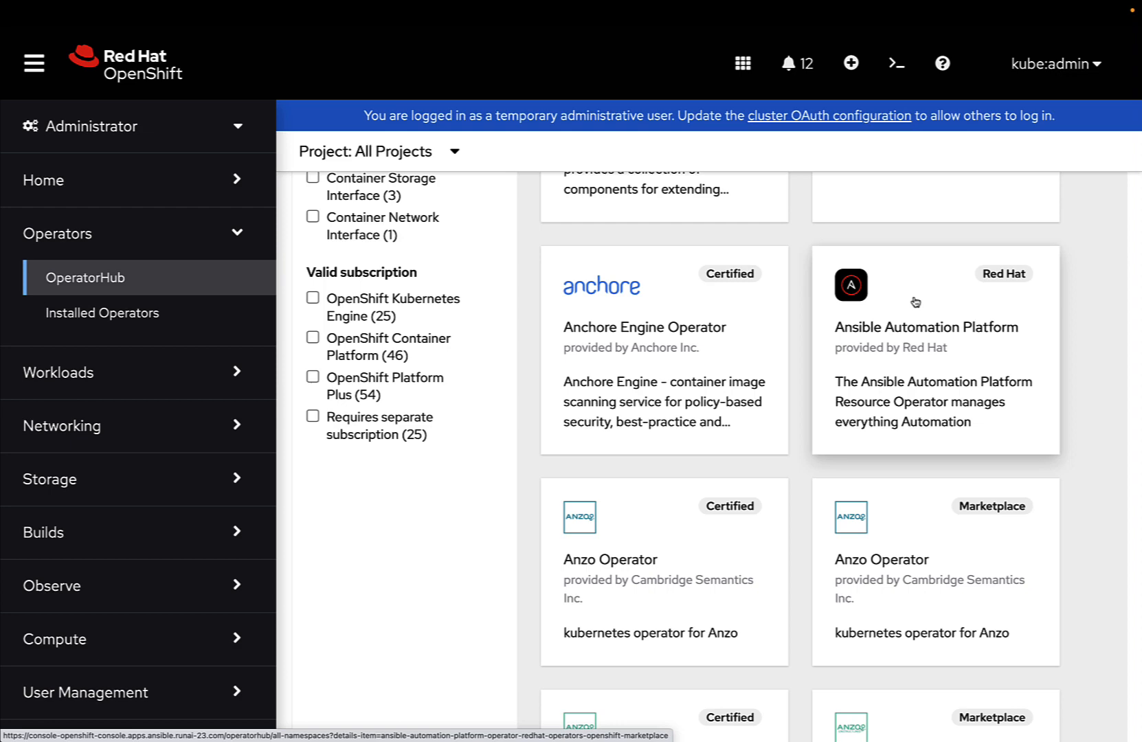
Step: Review the Ansible Automation Platform operator's details, version 2.3.0 from Red Hat
click(915, 302)
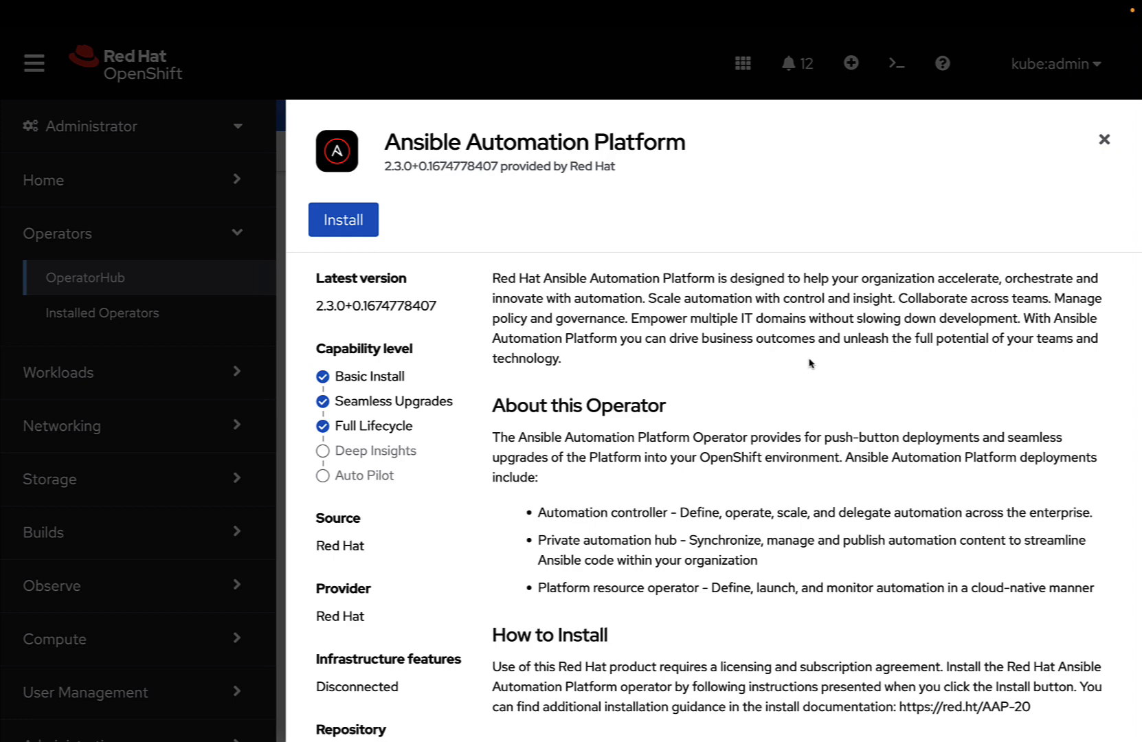
scroll(810, 363, down, 1)
scroll(810, 363, down, 1)
scroll(811, 362, down, 2)
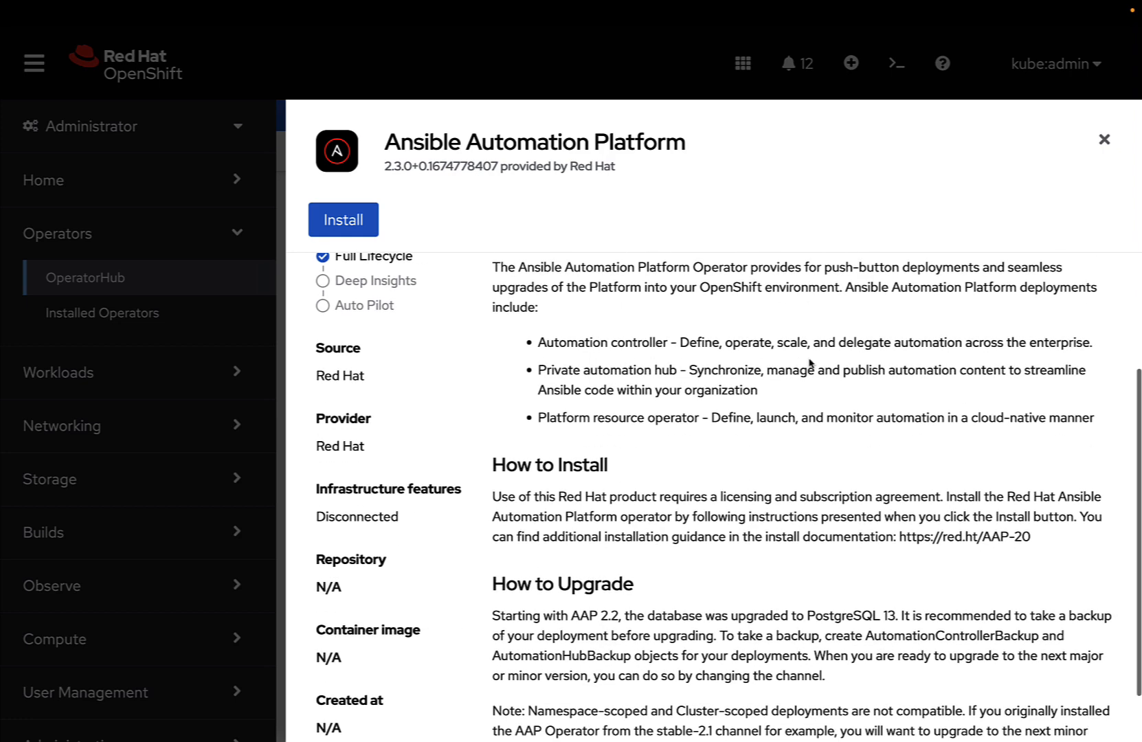
scroll(809, 359, down, 1)
scroll(810, 359, down, 1)
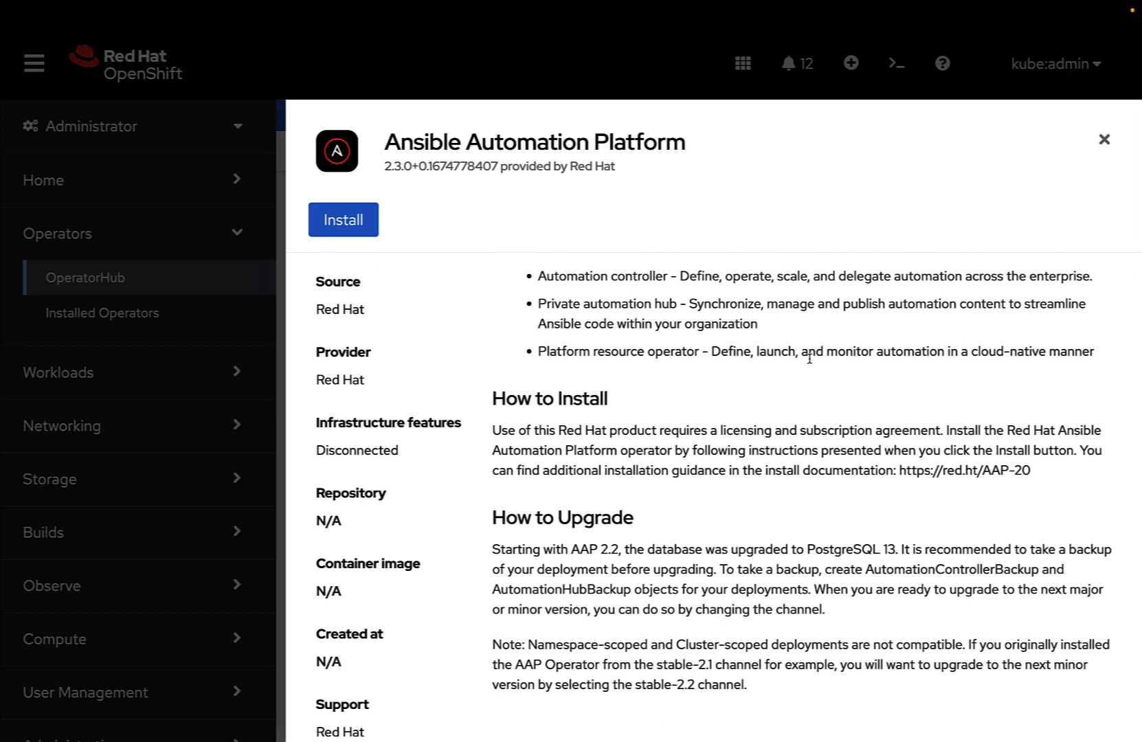
scroll(810, 359, up, 2)
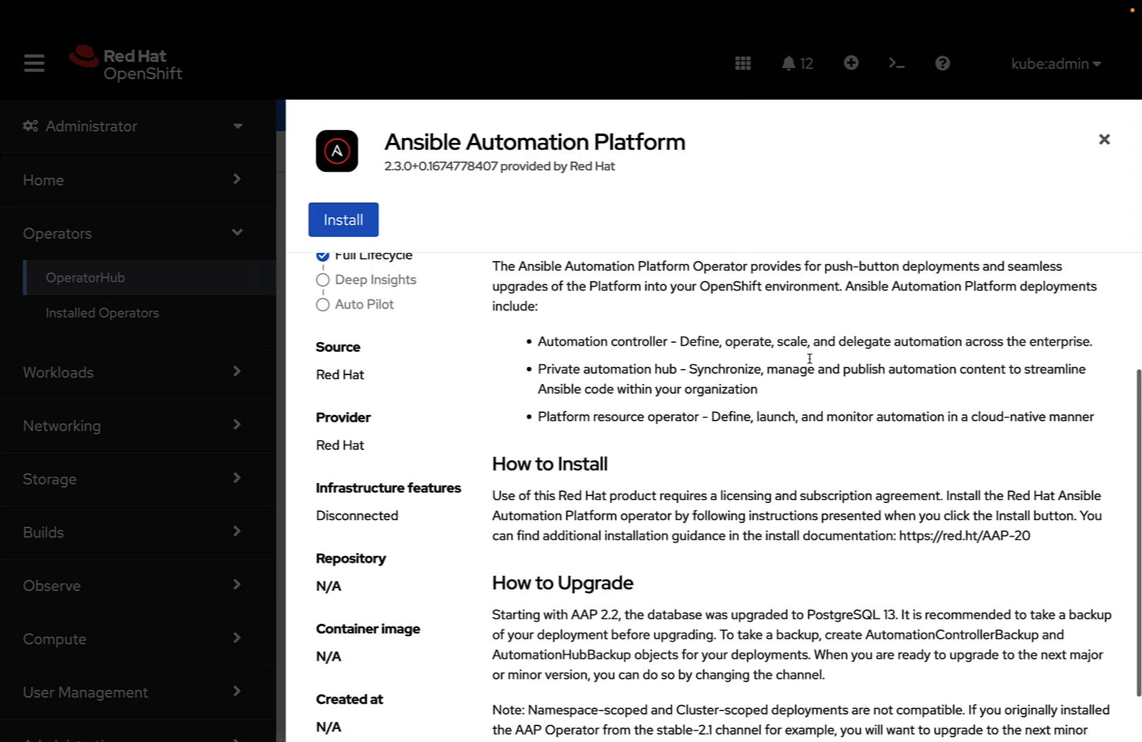
scroll(810, 358, up, 2)
scroll(809, 359, up, 1)
scroll(810, 359, up, 1)
scroll(810, 361, up, 1)
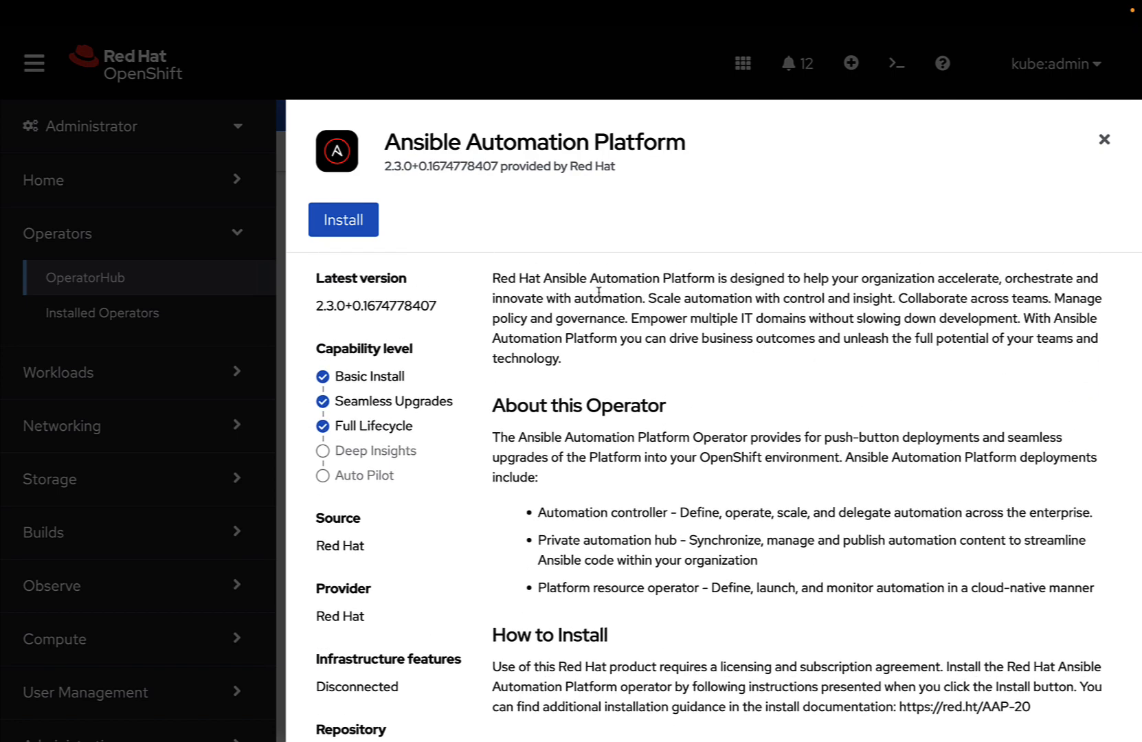
Step: Configure the operator install for channel stable-2.3-cluster-scoped into namespace aap
click(352, 224)
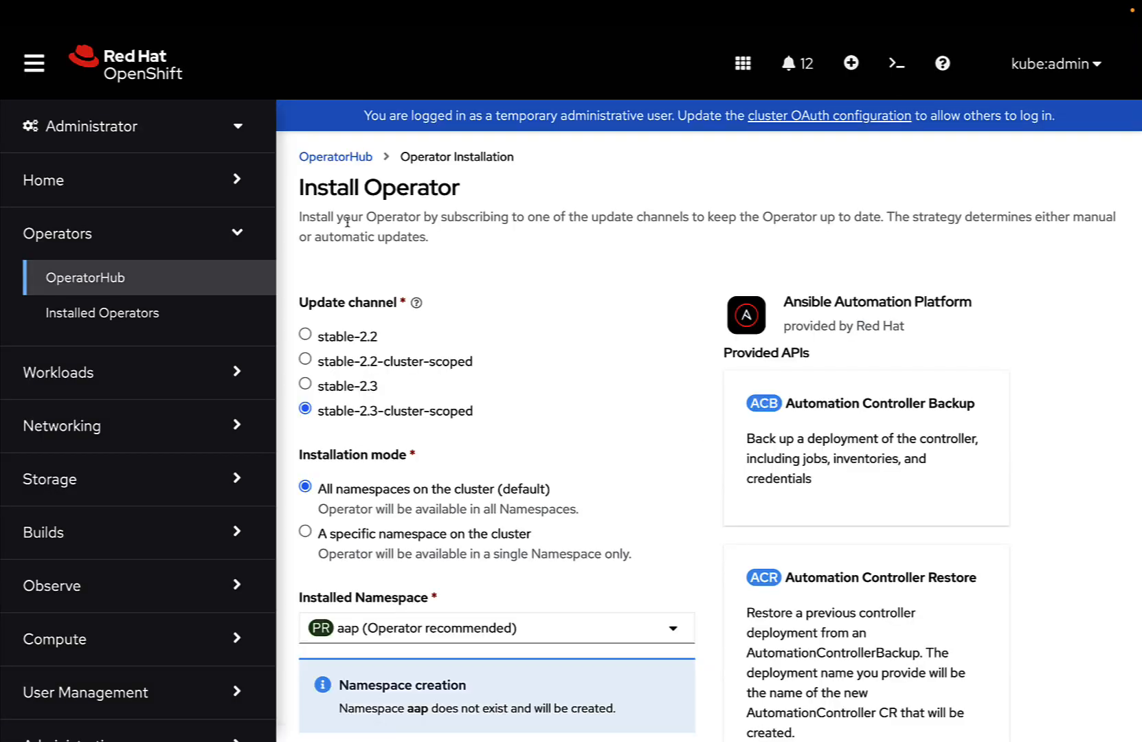
scroll(526, 327, down, 1)
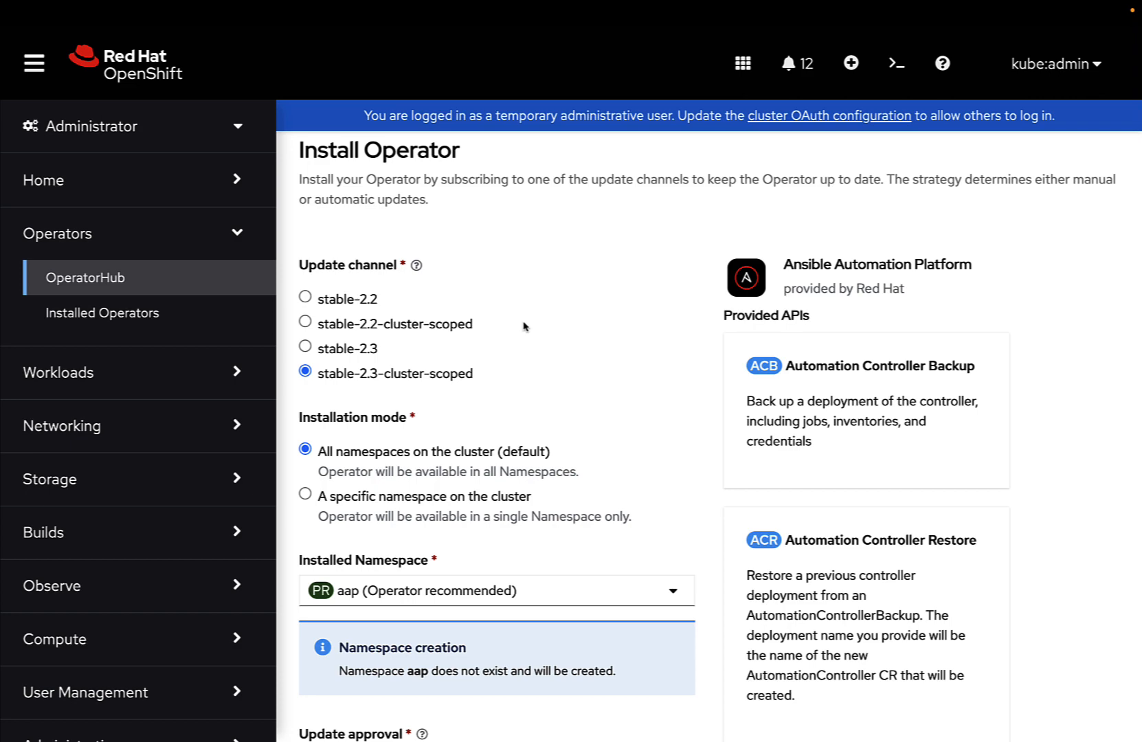
scroll(525, 327, down, 1)
scroll(525, 326, down, 1)
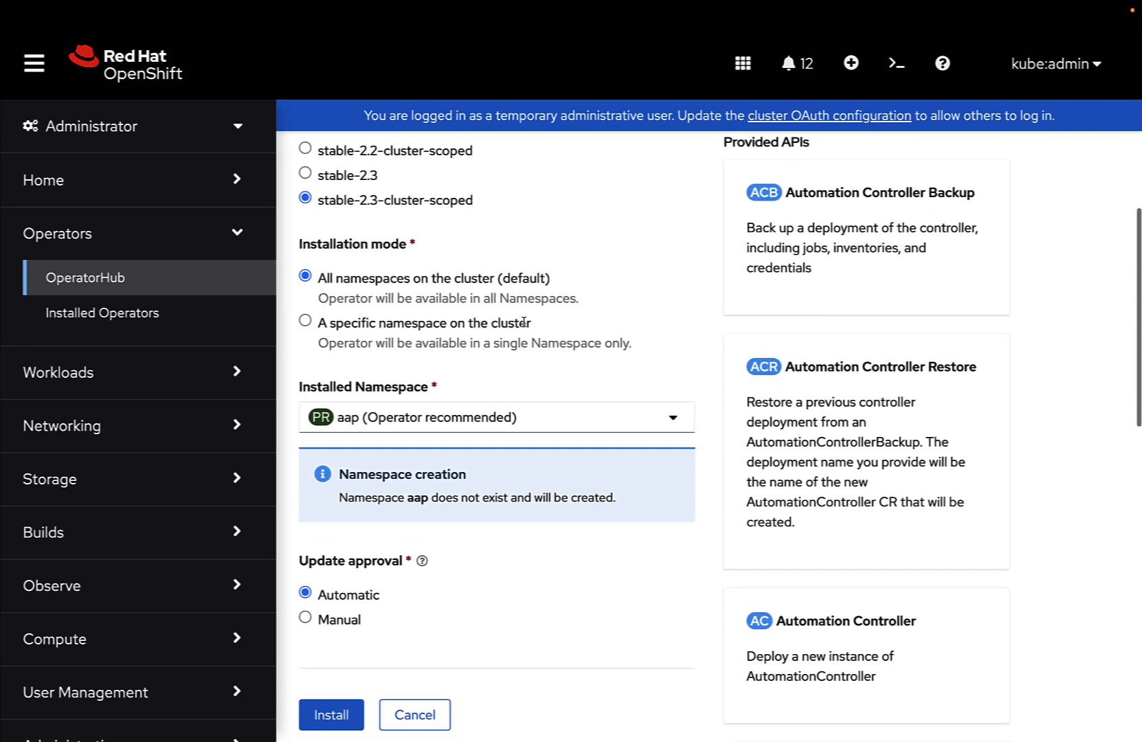
scroll(524, 323, up, 1)
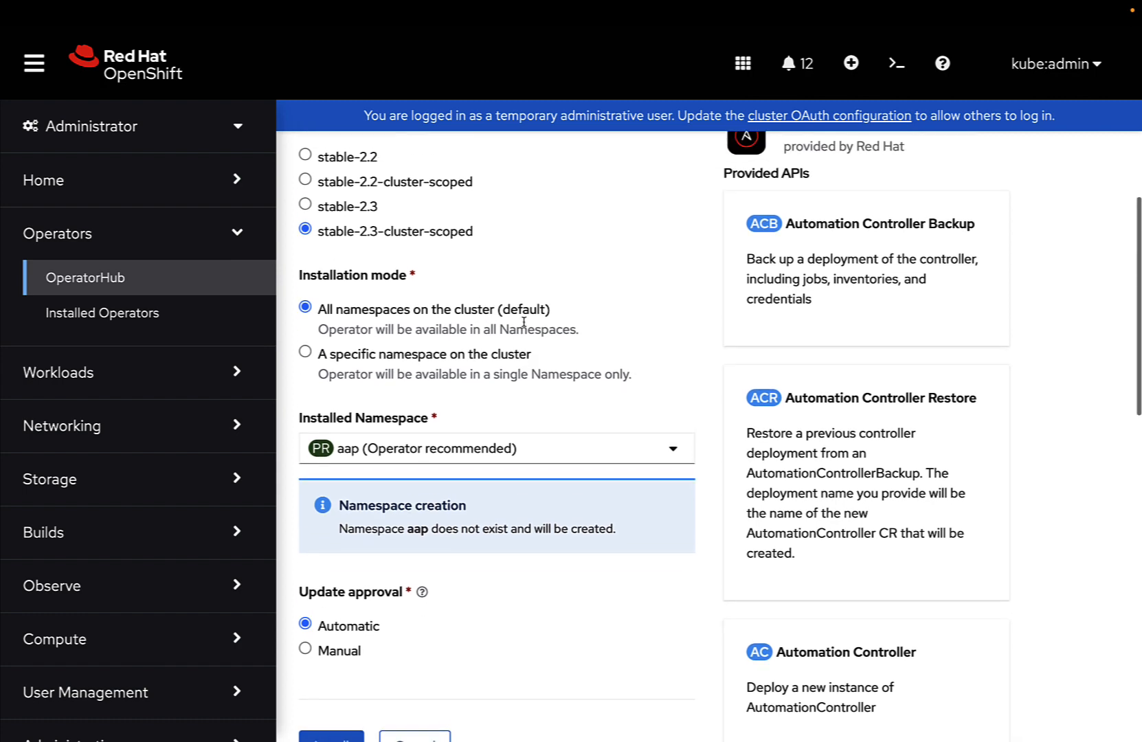
scroll(524, 324, up, 1)
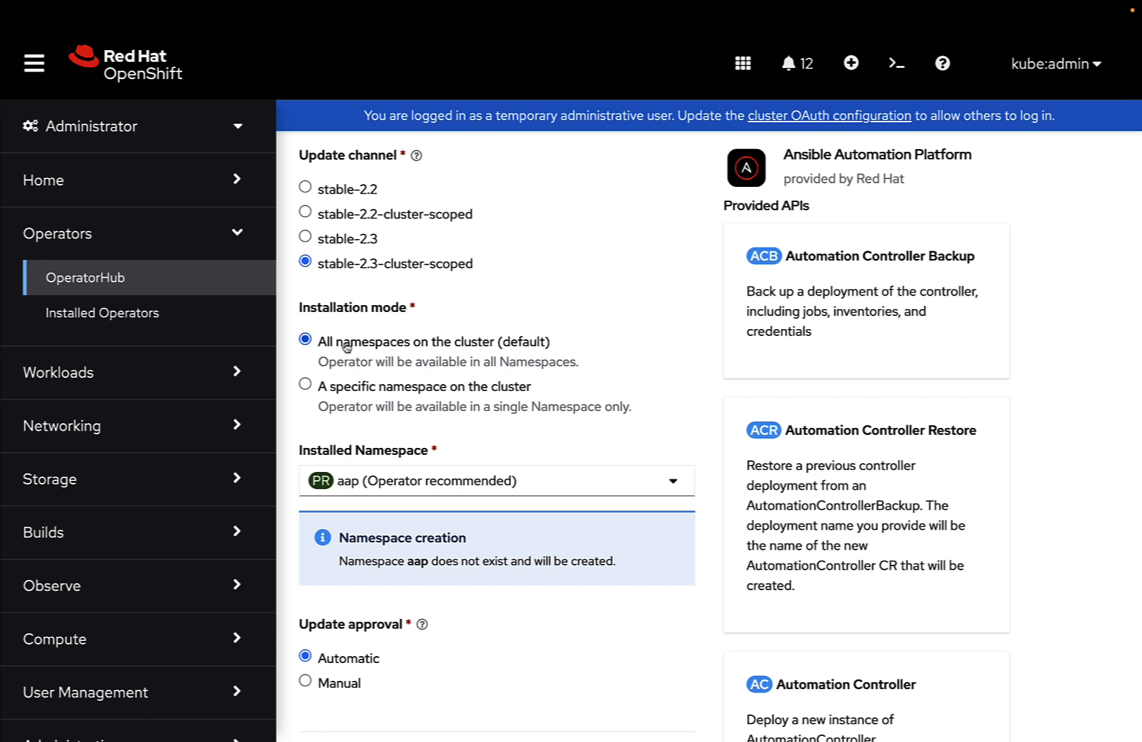
click(669, 483)
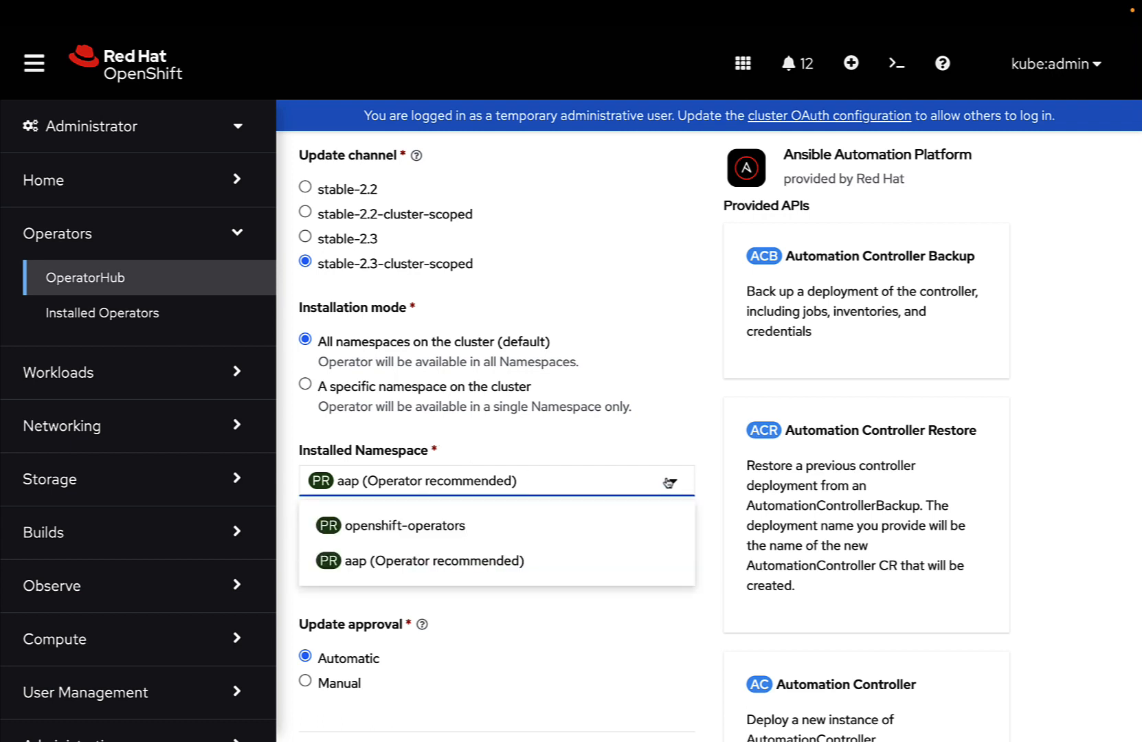
click(558, 561)
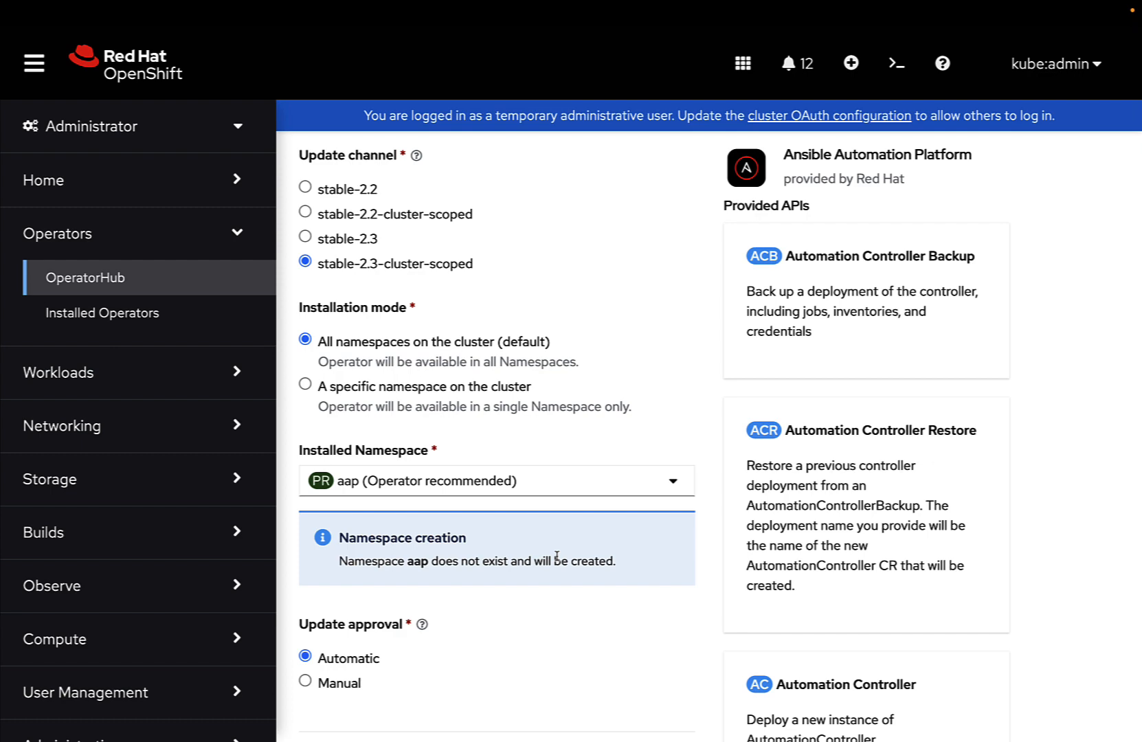
scroll(557, 557, down, 1)
scroll(556, 557, down, 1)
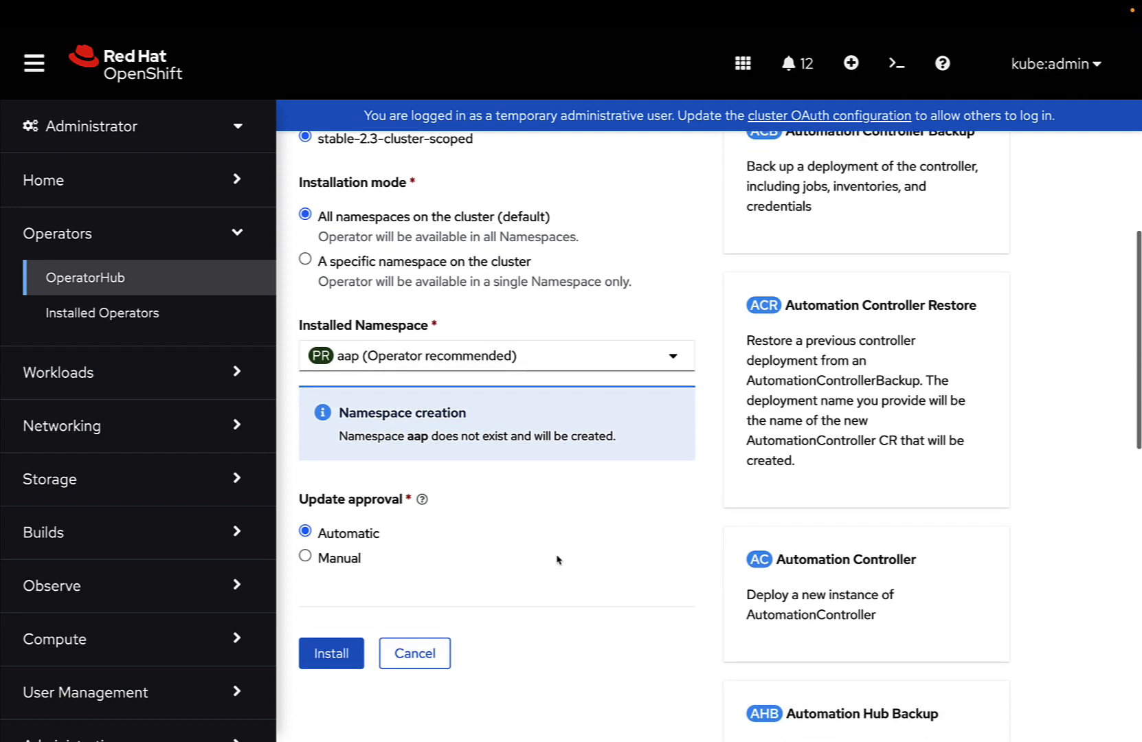
scroll(558, 561, down, 1)
scroll(557, 560, down, 1)
scroll(557, 561, down, 1)
scroll(557, 560, down, 2)
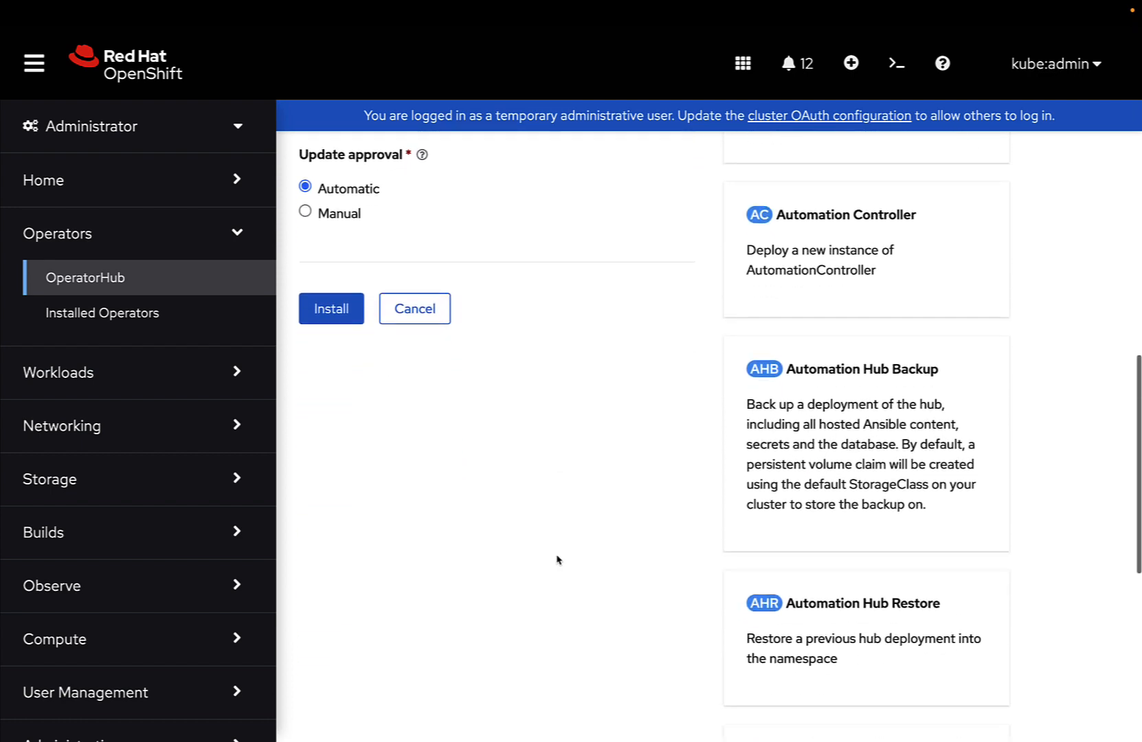
scroll(557, 560, down, 1)
scroll(557, 560, down, 3)
scroll(557, 561, down, 1)
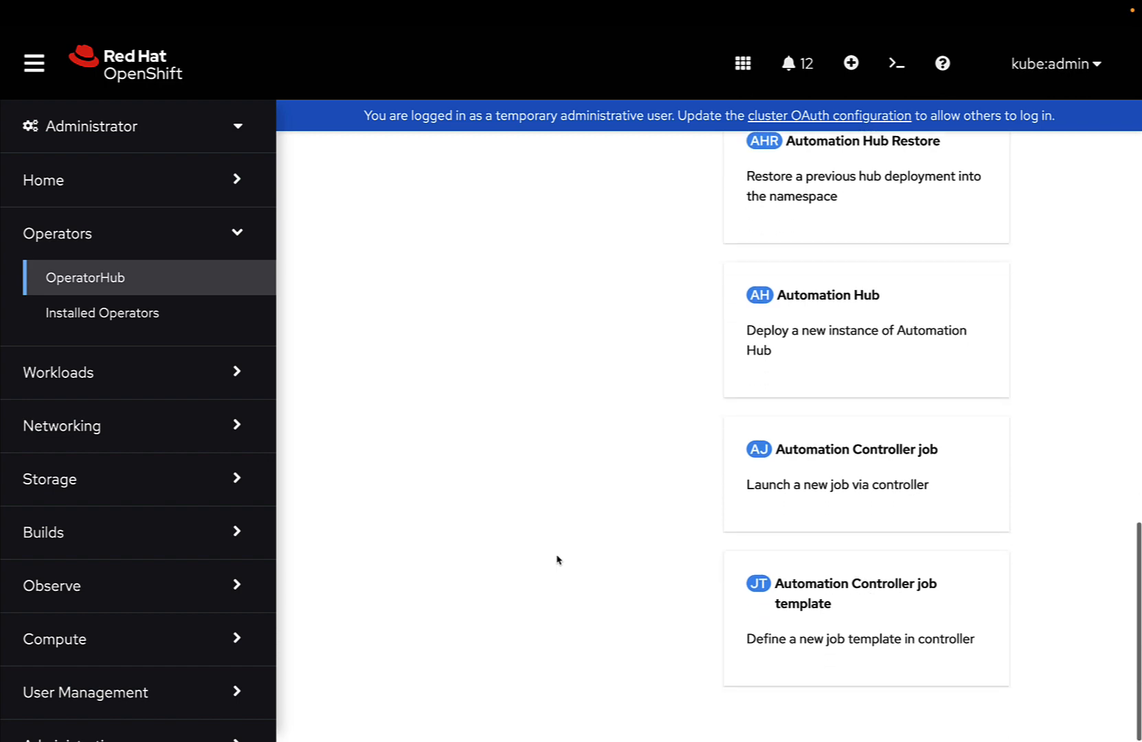
scroll(557, 560, up, 1)
scroll(557, 560, up, 2)
scroll(556, 560, up, 1)
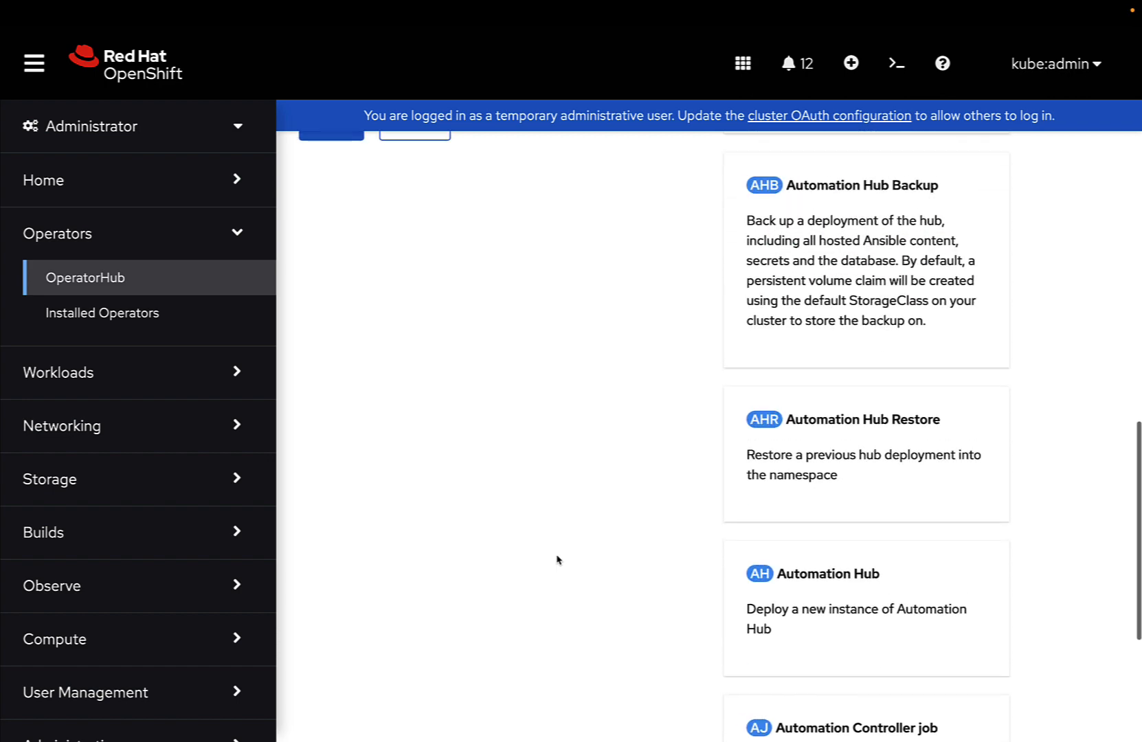
scroll(557, 560, up, 2)
scroll(557, 560, up, 2)
scroll(557, 560, up, 2)
scroll(557, 560, up, 1)
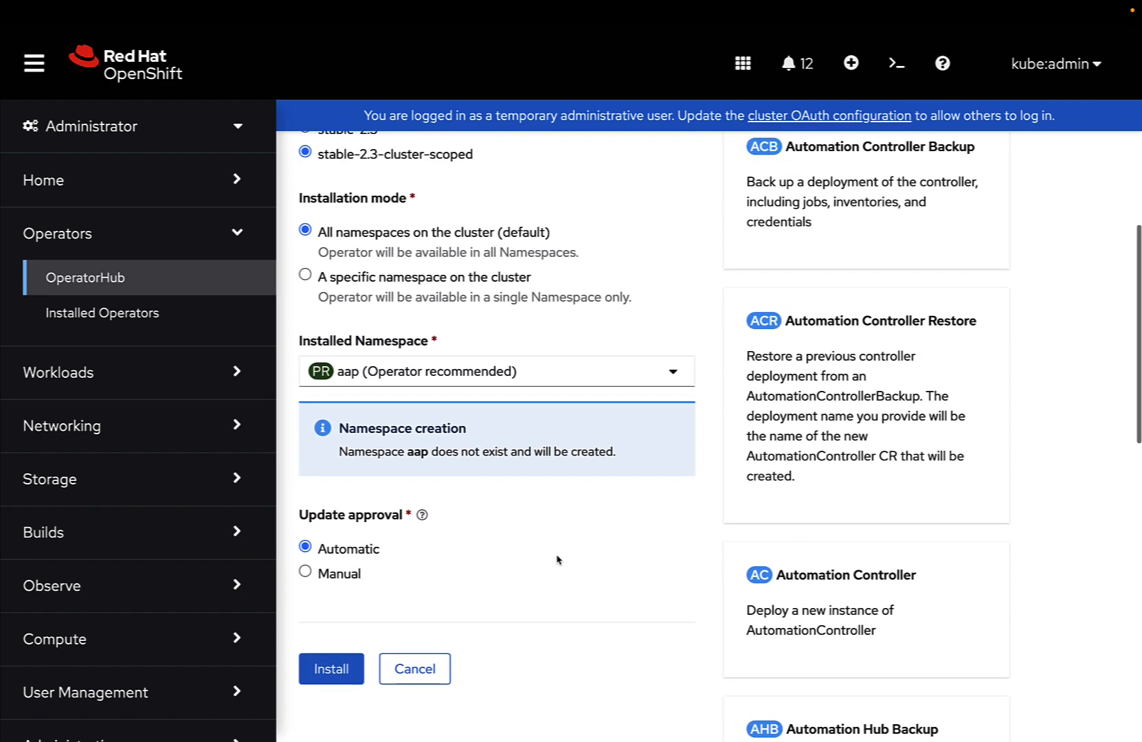
Step: Install the operator and wait until it reports ready for use
click(330, 683)
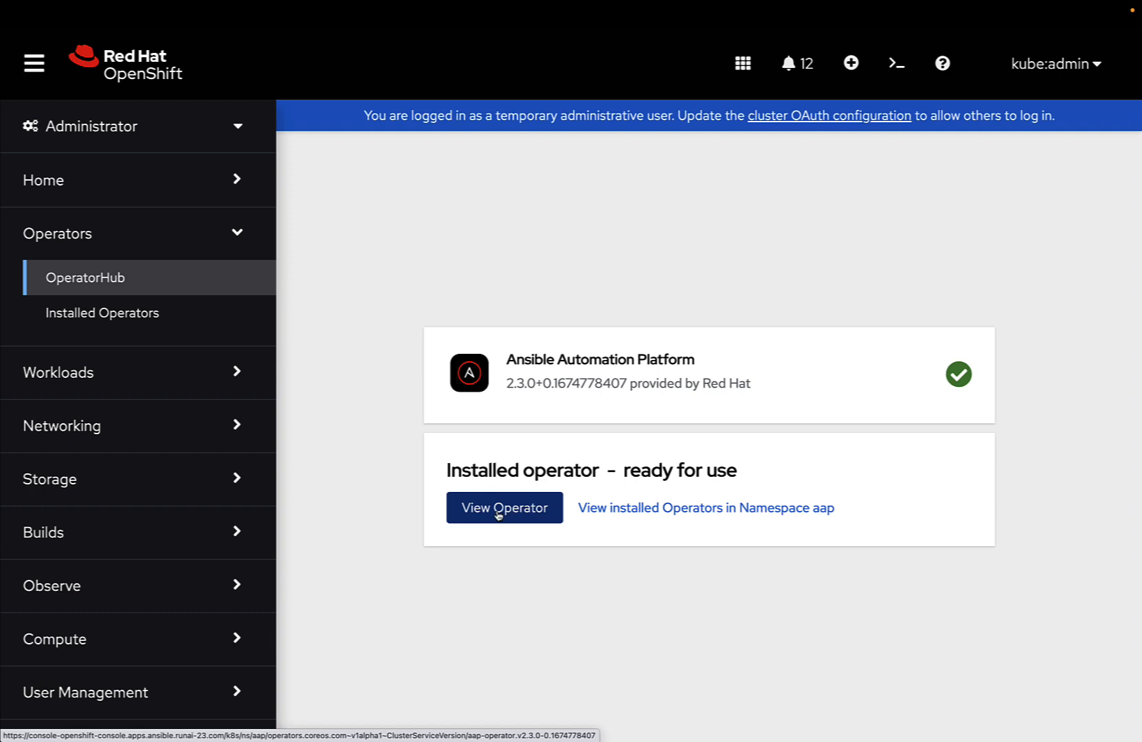
Step: Review the installed operator's details in project aap and start a new Automation Controller instance
click(498, 514)
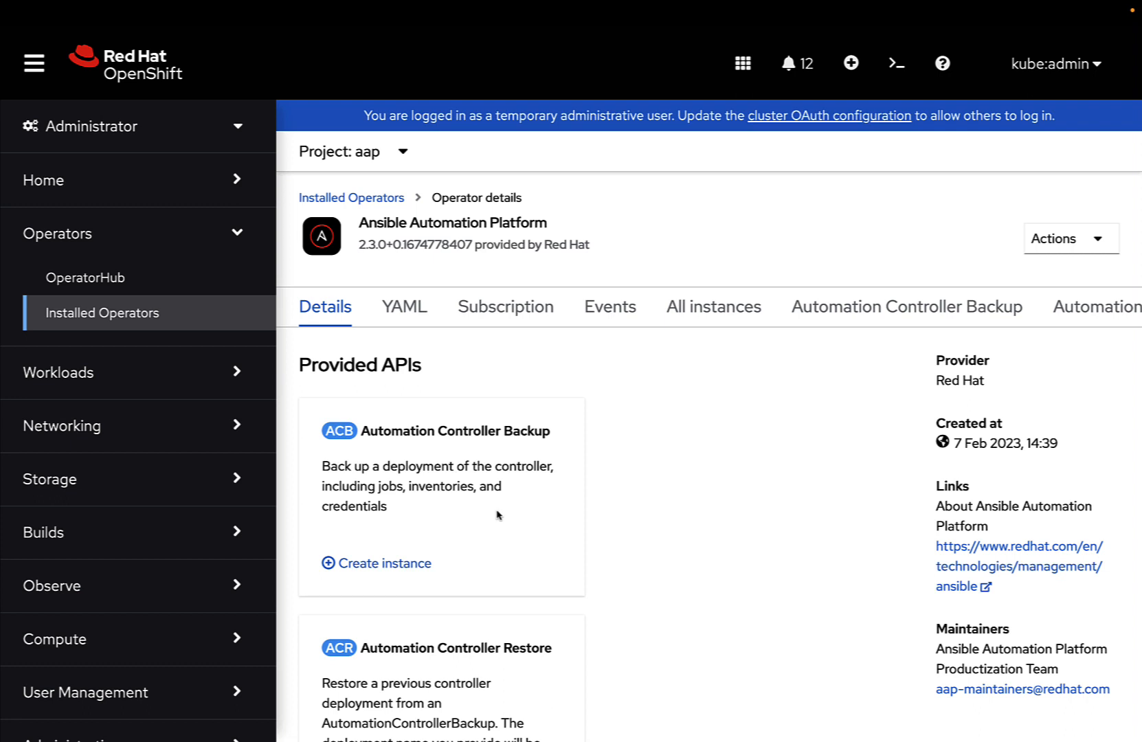
click(405, 155)
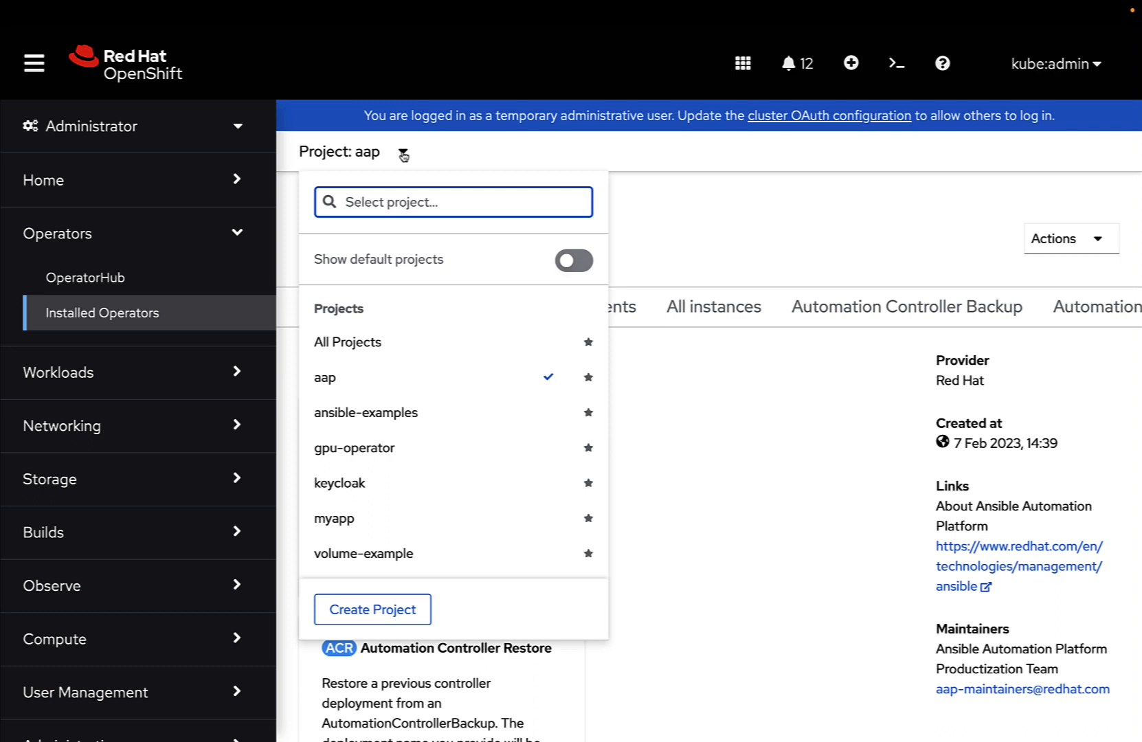
click(404, 154)
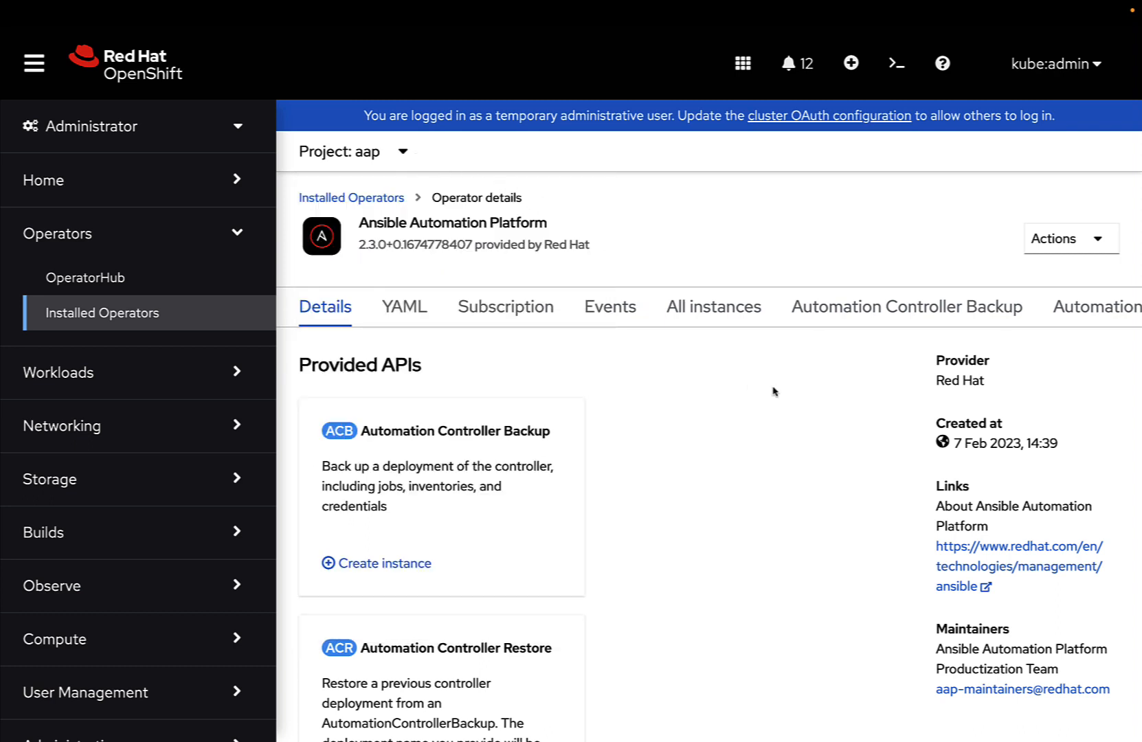
scroll(774, 392, down, 2)
scroll(774, 392, down, 3)
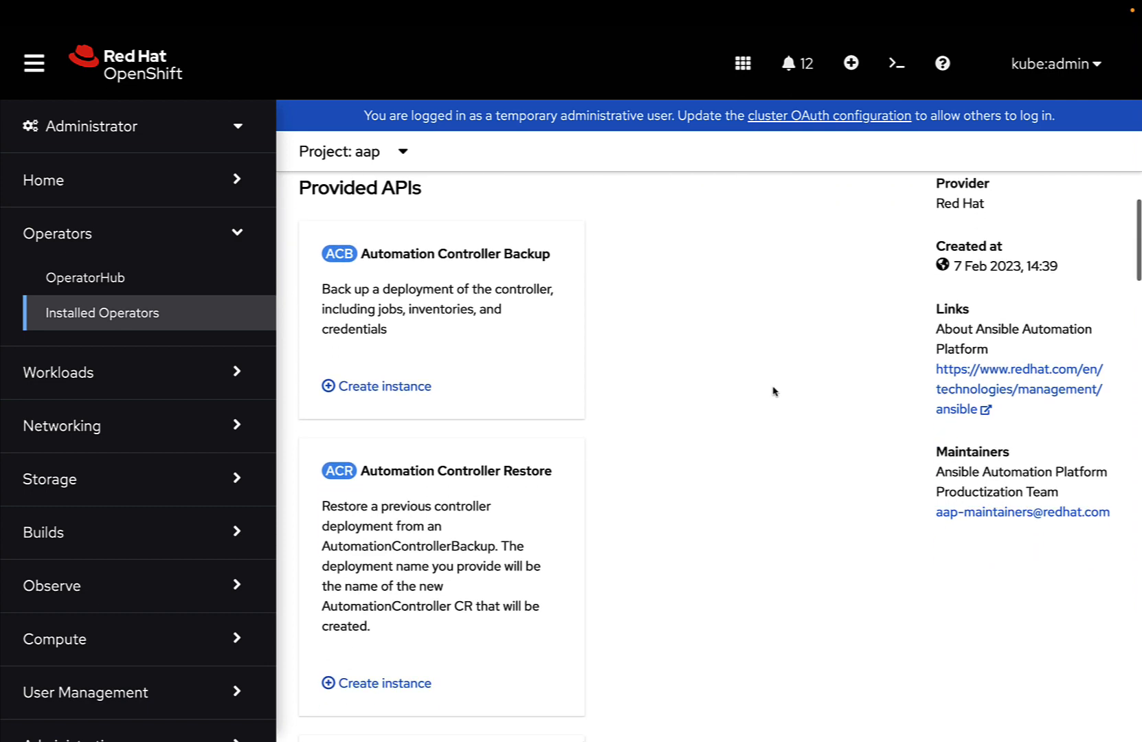
scroll(774, 392, down, 1)
scroll(774, 392, down, 1)
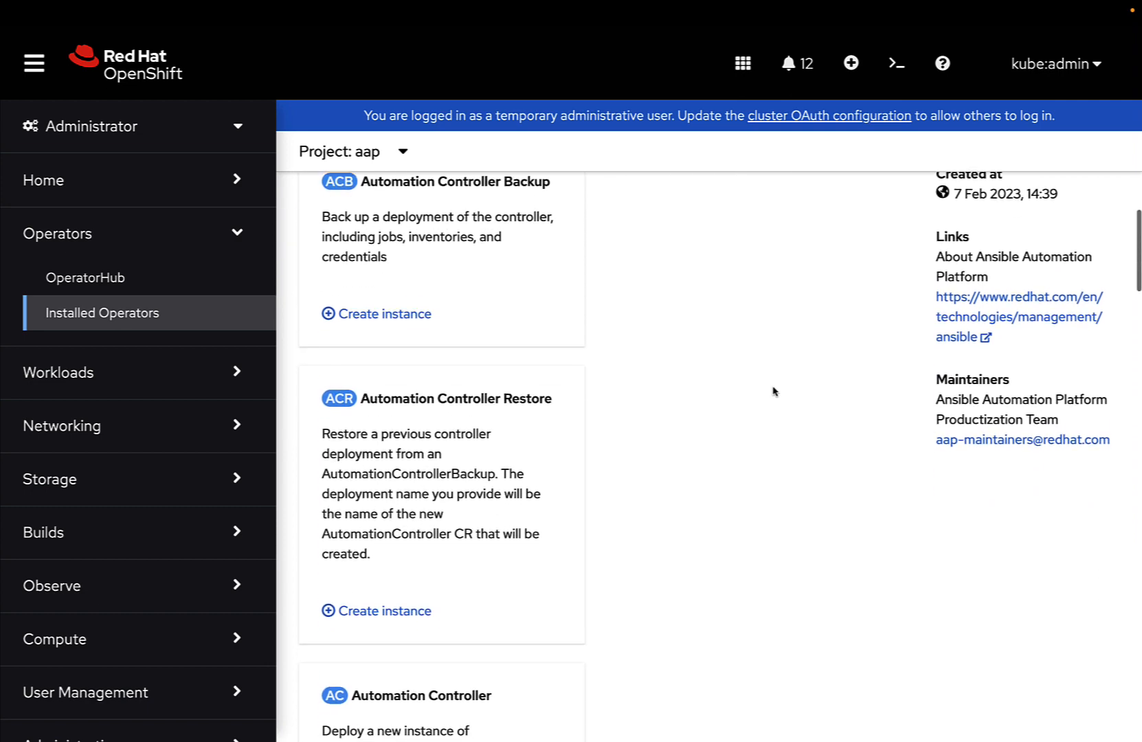
scroll(774, 392, down, 3)
scroll(774, 392, down, 2)
scroll(774, 392, down, 2)
scroll(774, 392, down, 1)
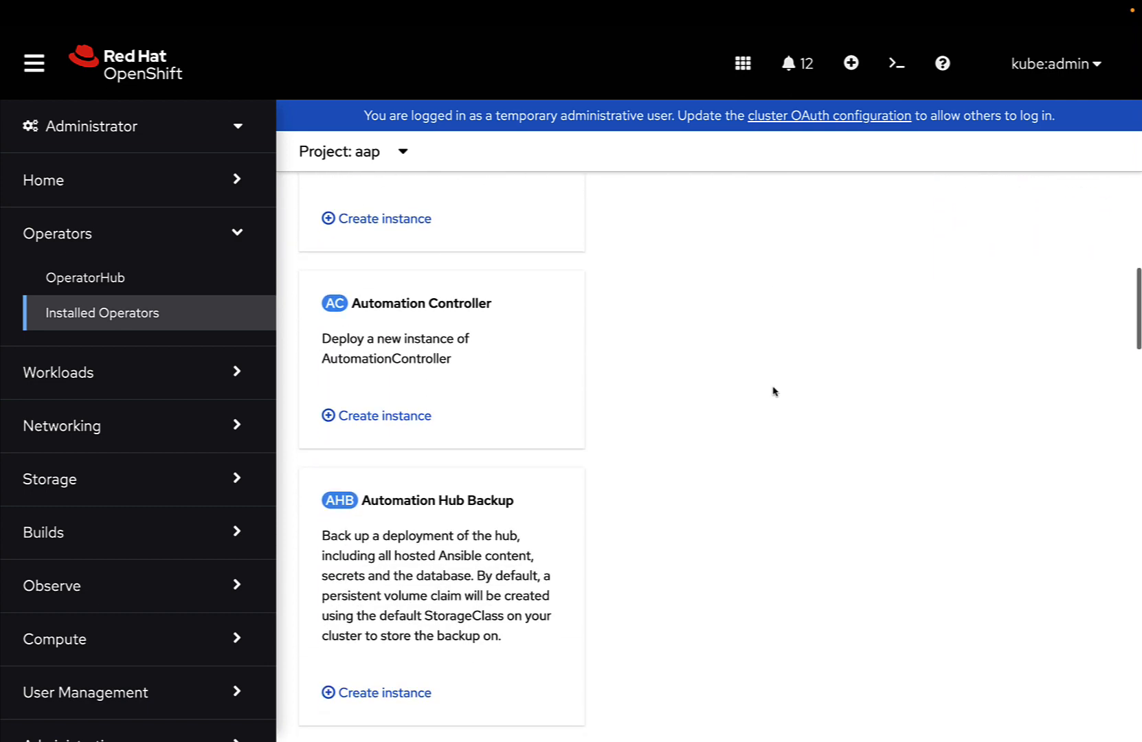
scroll(774, 392, down, 1)
scroll(774, 392, down, 1)
scroll(774, 392, down, 2)
scroll(774, 391, down, 2)
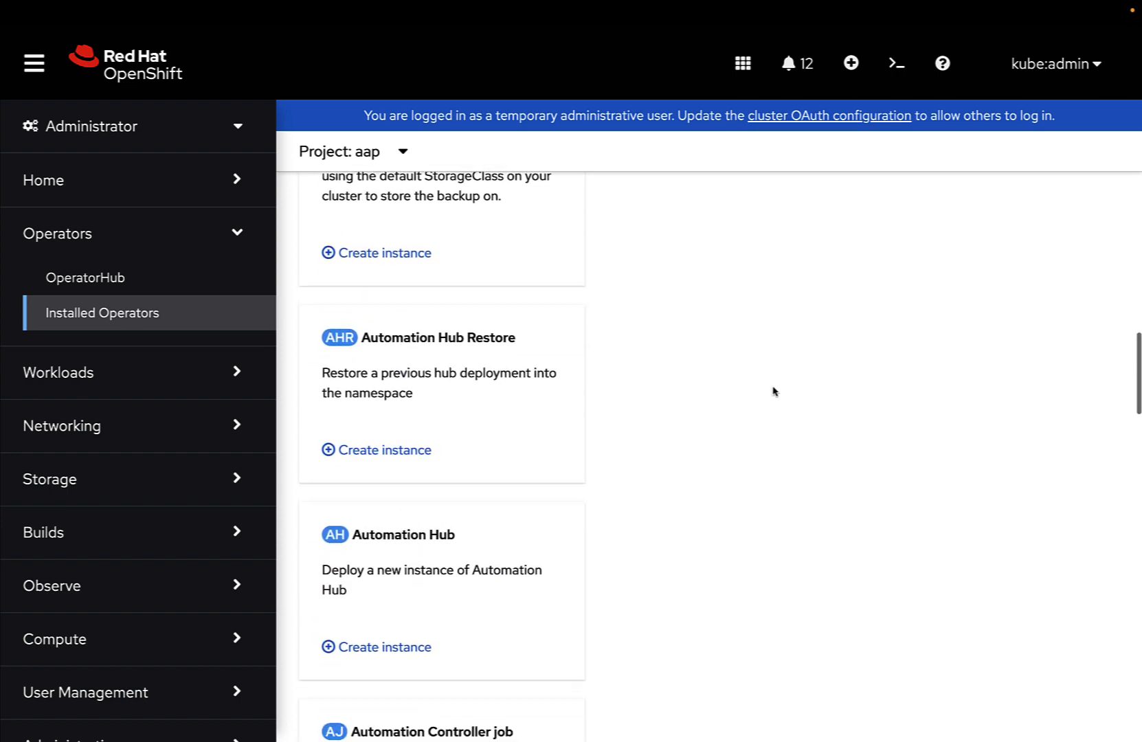
scroll(774, 392, down, 4)
scroll(774, 391, down, 2)
scroll(774, 391, down, 2)
scroll(774, 392, down, 1)
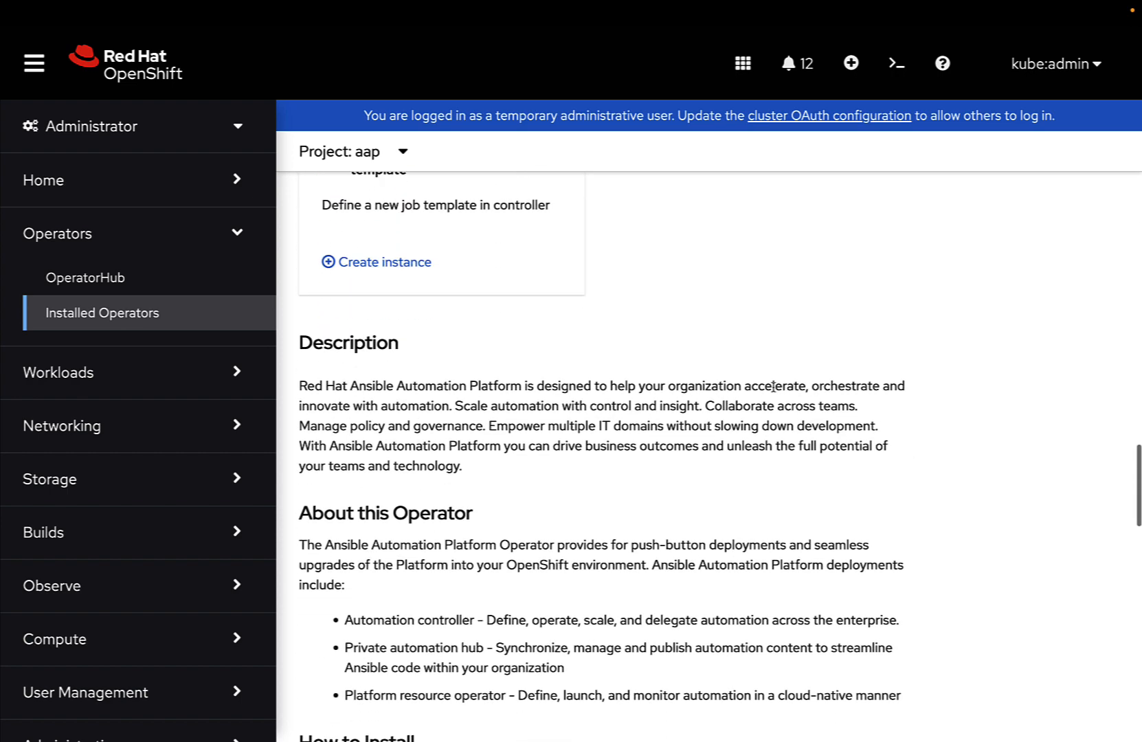
scroll(774, 392, down, 1)
scroll(774, 392, down, 1)
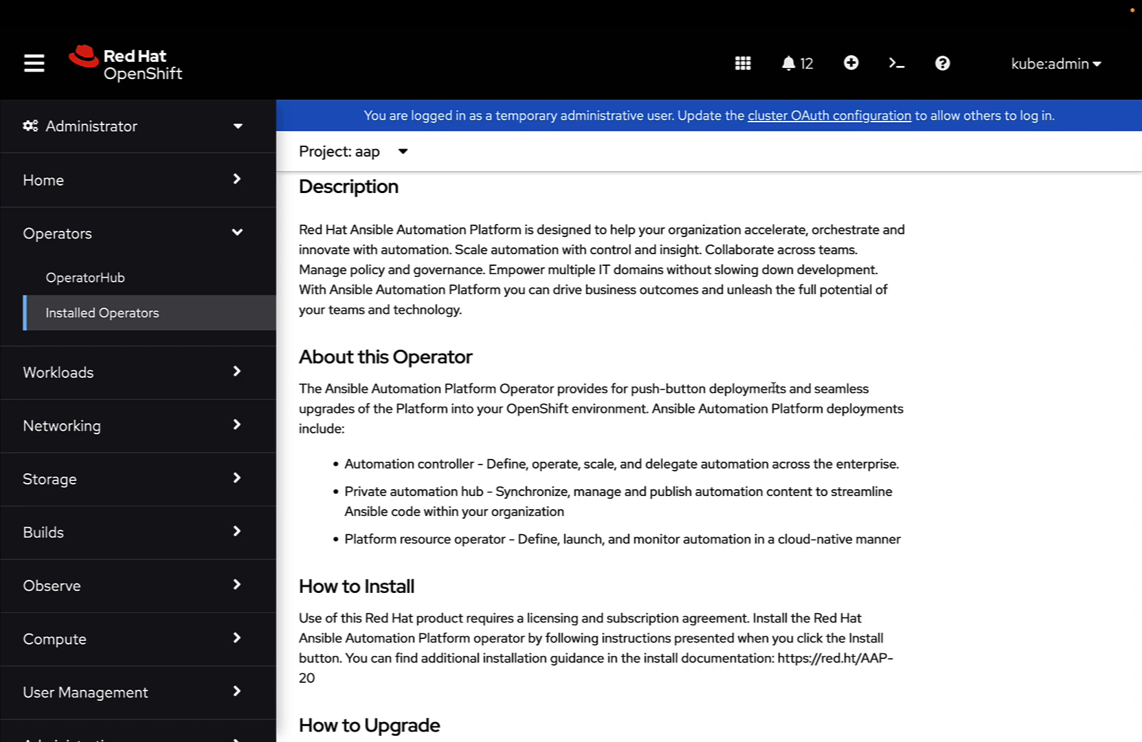
scroll(774, 388, down, 1)
scroll(774, 389, down, 1)
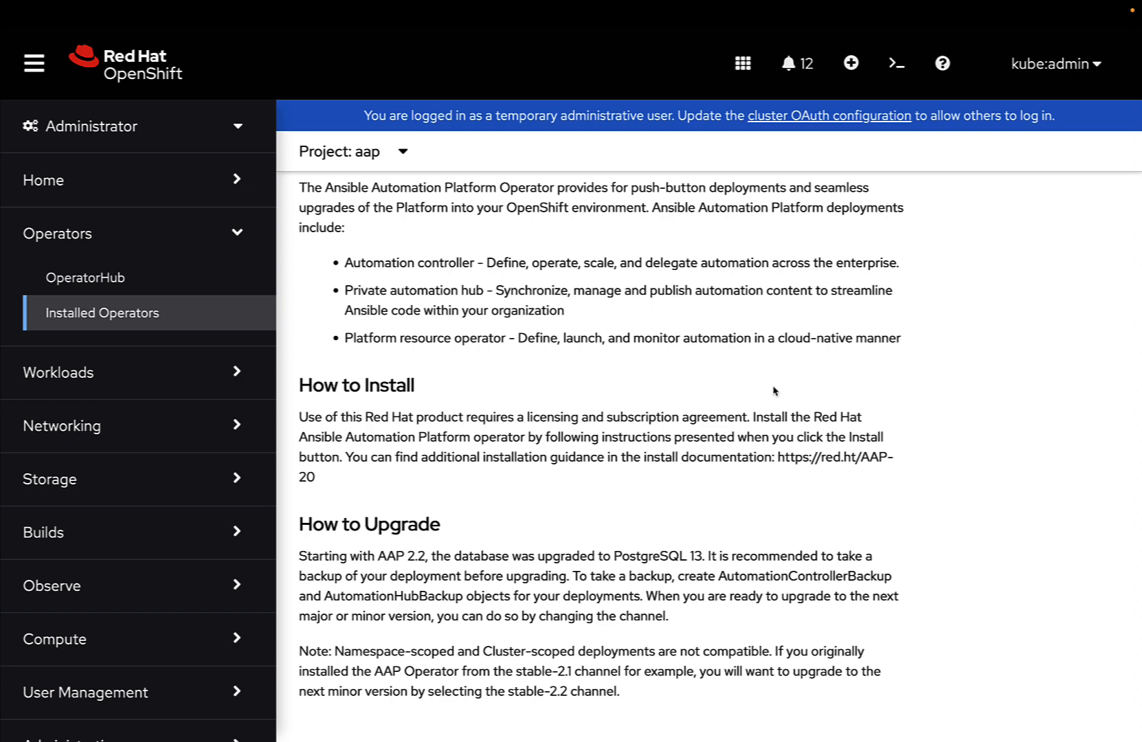
scroll(774, 391, down, 1)
scroll(774, 391, down, 1)
scroll(774, 391, down, 1)
scroll(774, 391, down, 2)
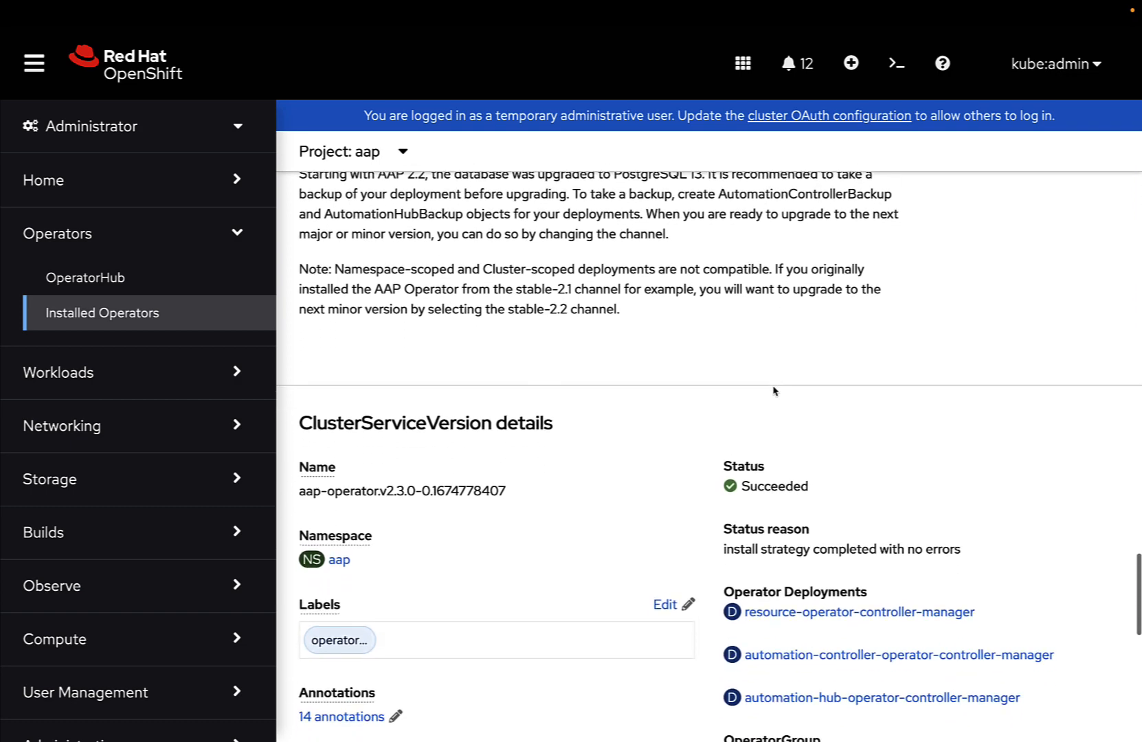
scroll(774, 391, down, 1)
scroll(774, 391, down, 1)
scroll(774, 391, down, 1)
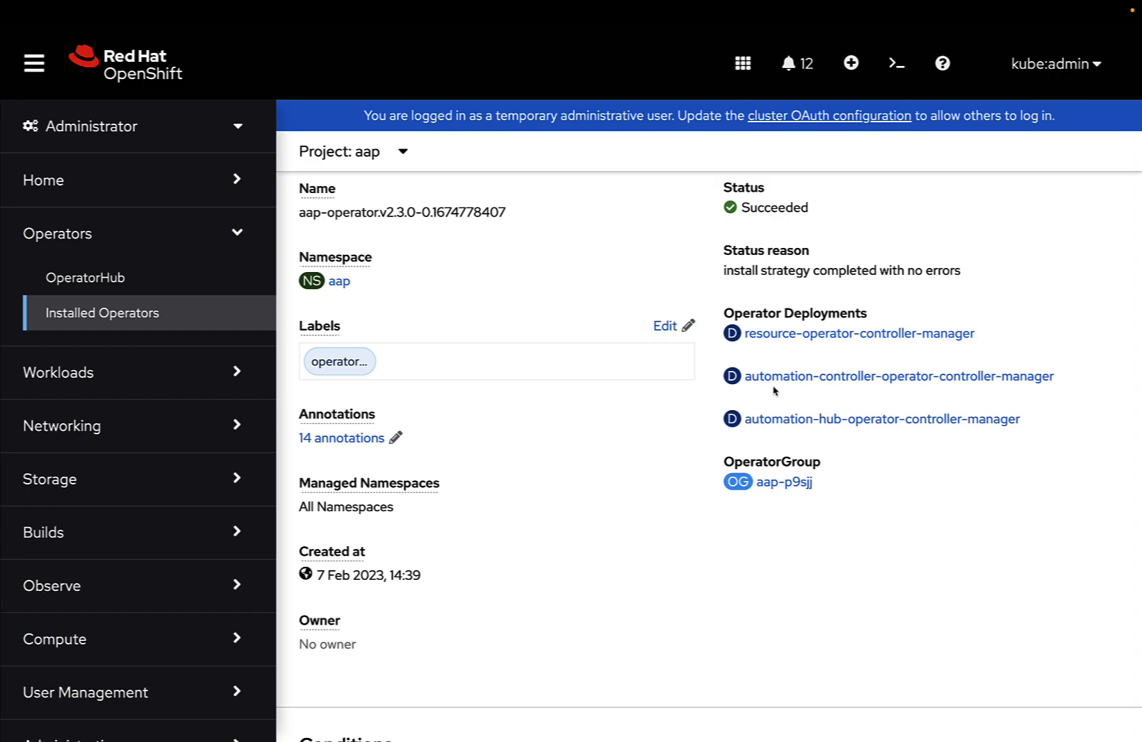
scroll(774, 391, up, 3)
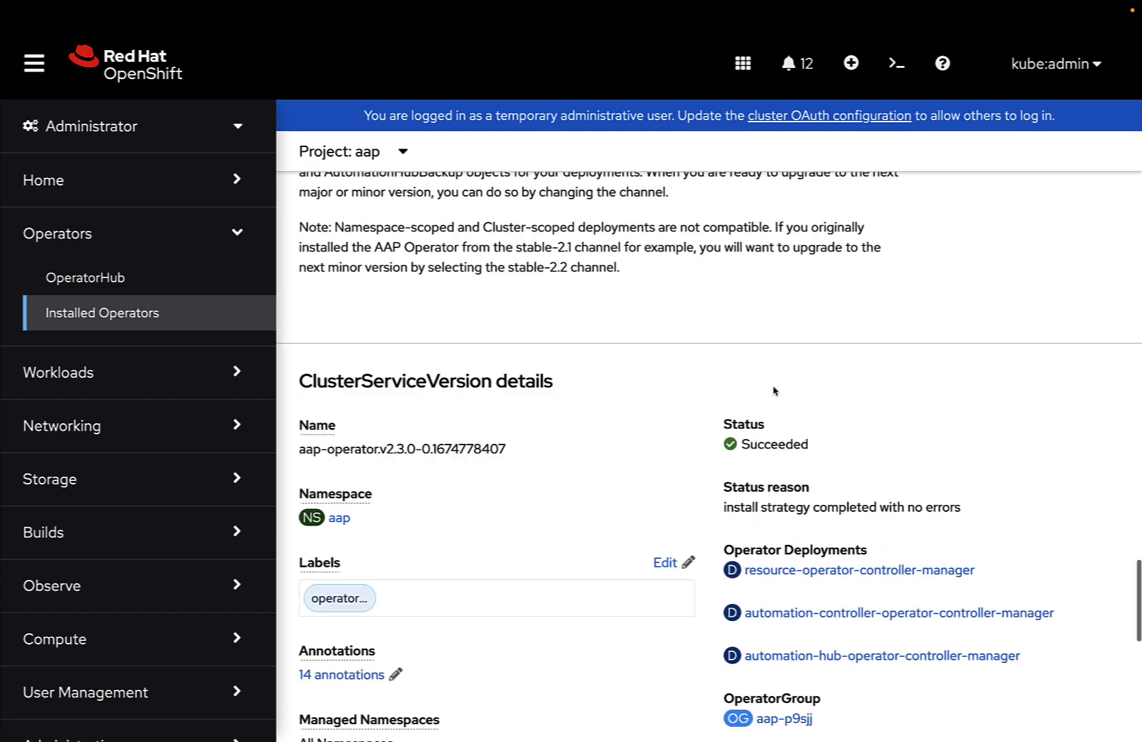
scroll(774, 391, up, 4)
scroll(774, 391, up, 5)
scroll(774, 391, up, 6)
scroll(774, 391, up, 2)
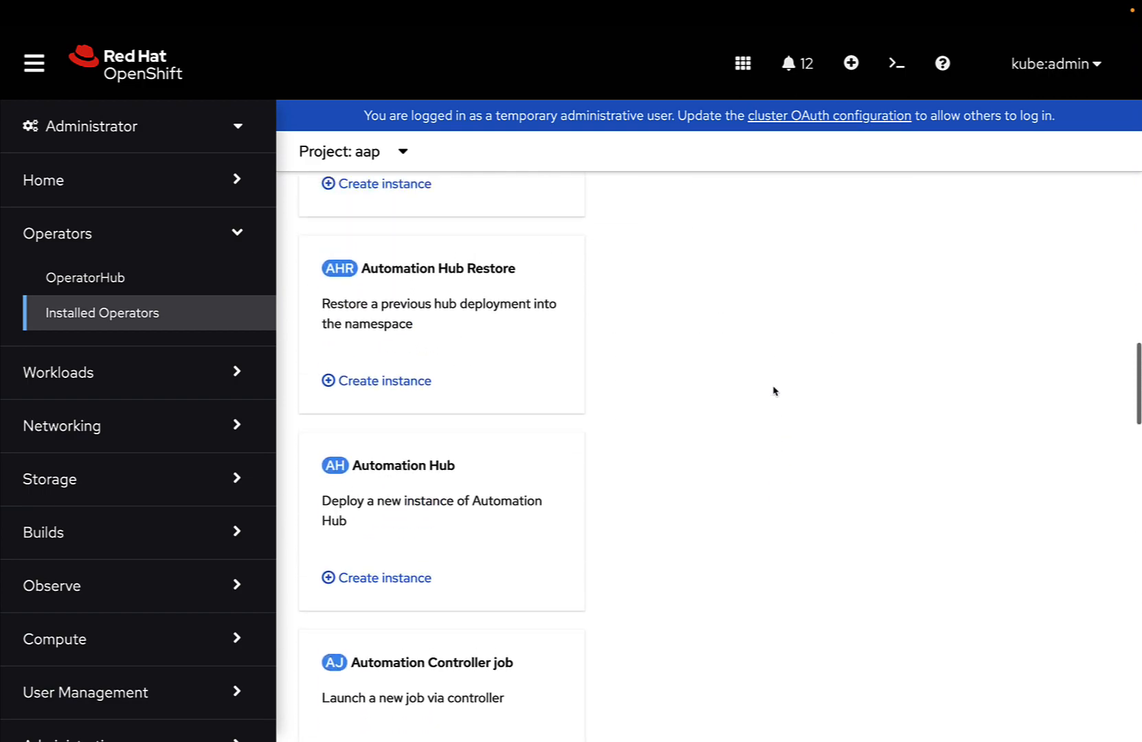
scroll(774, 391, up, 1)
scroll(774, 391, up, 3)
scroll(774, 391, up, 1)
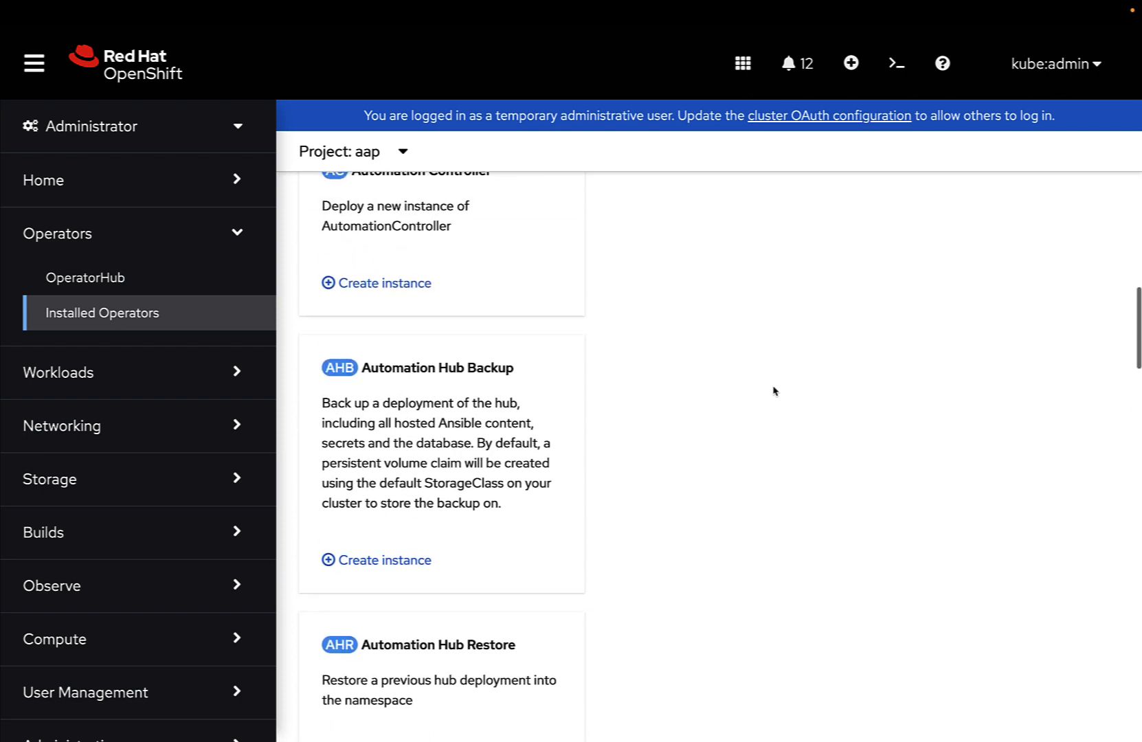
scroll(774, 391, up, 3)
scroll(774, 391, up, 1)
scroll(774, 391, up, 2)
scroll(774, 391, up, 2)
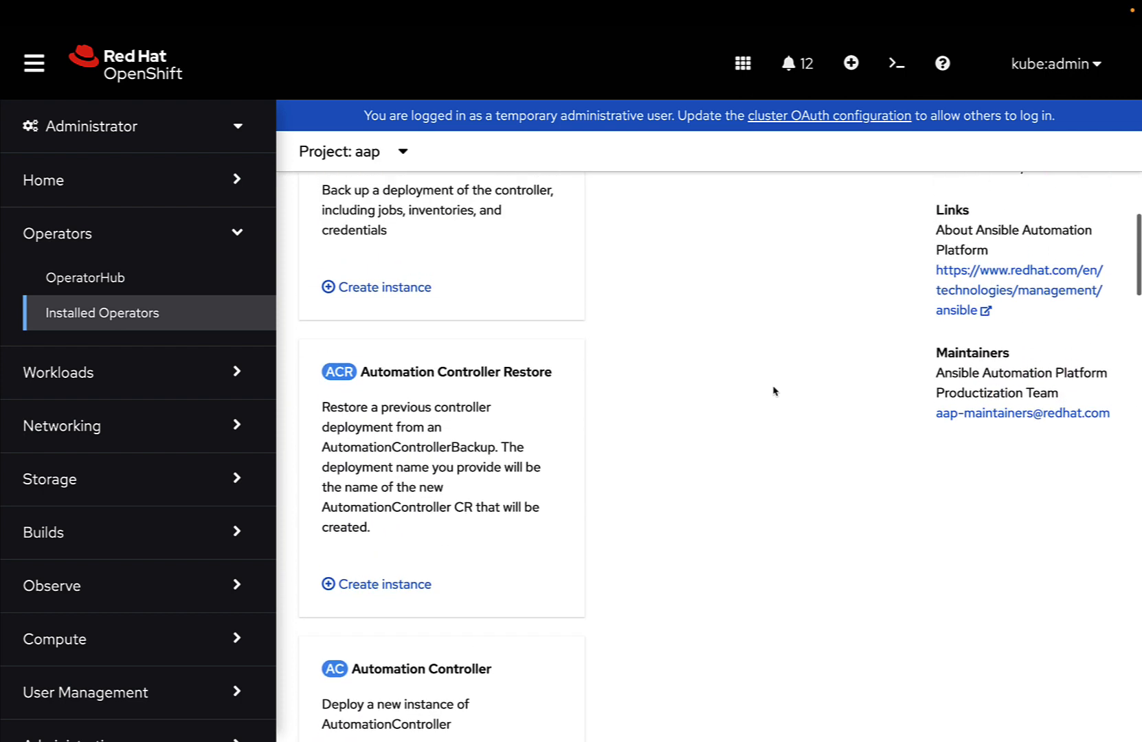
scroll(774, 391, up, 2)
scroll(774, 391, up, 1)
scroll(774, 392, down, 3)
scroll(774, 391, down, 2)
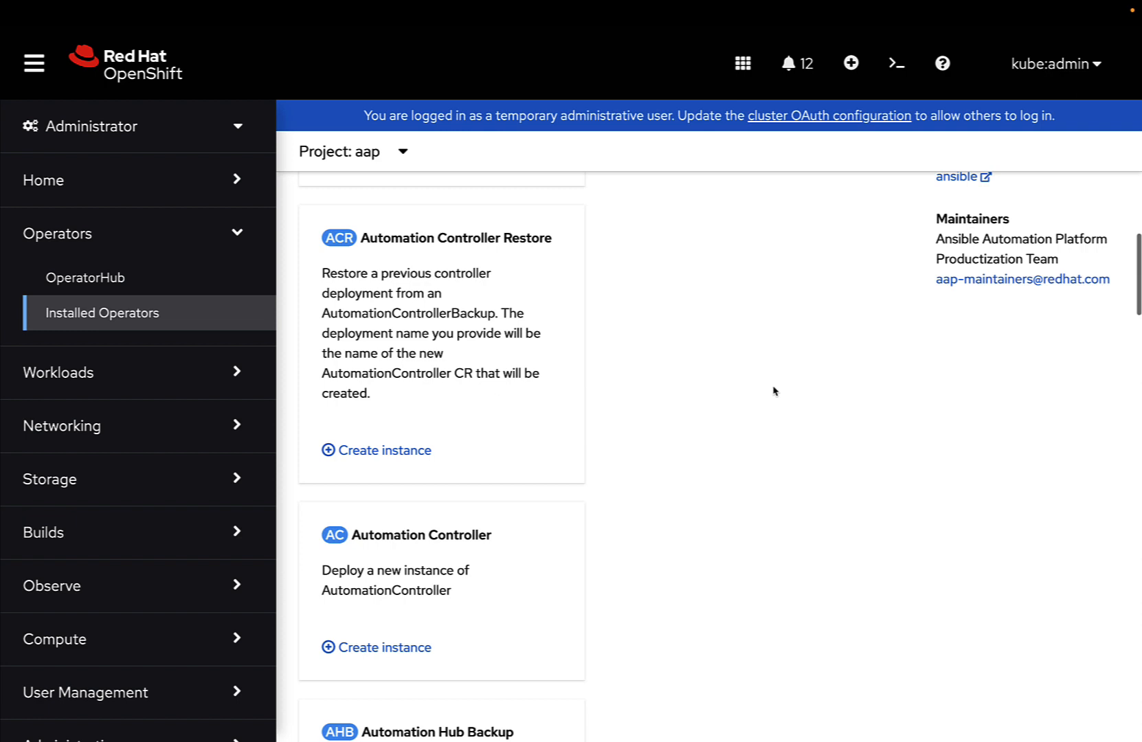
scroll(774, 391, down, 2)
click(413, 514)
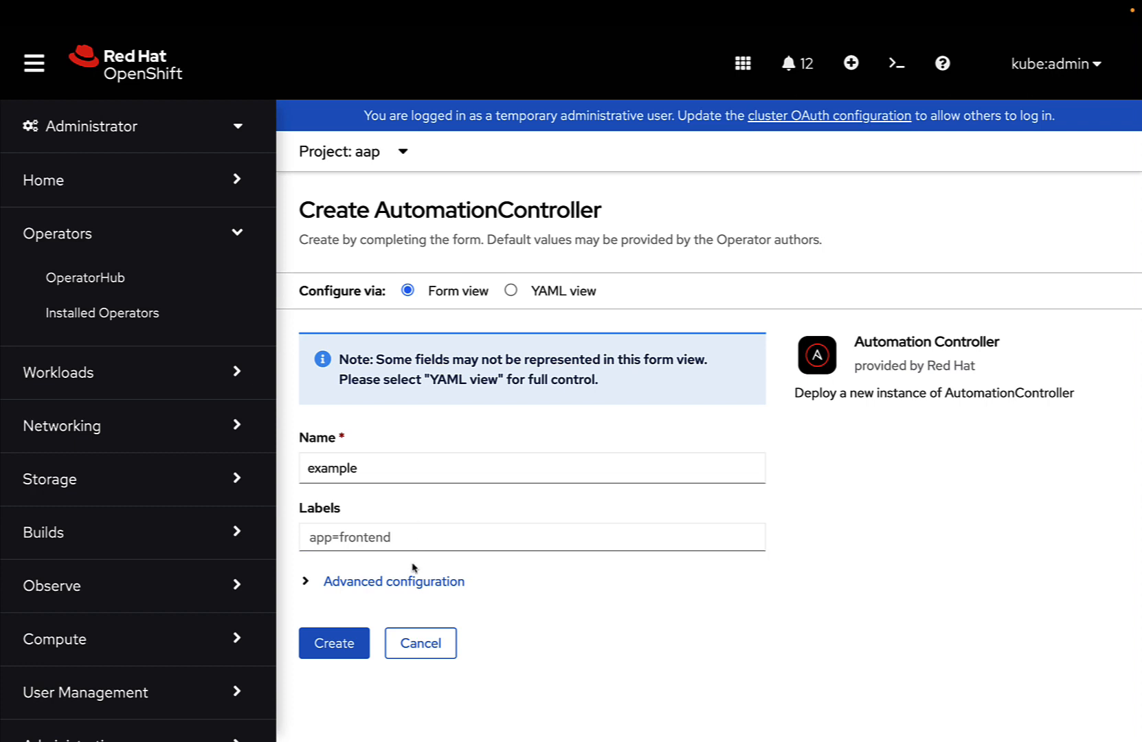
Step: Review the advanced fields and admin password secret list, then create AutomationController 'example' with defaults
click(415, 584)
scroll(513, 531, down, 1)
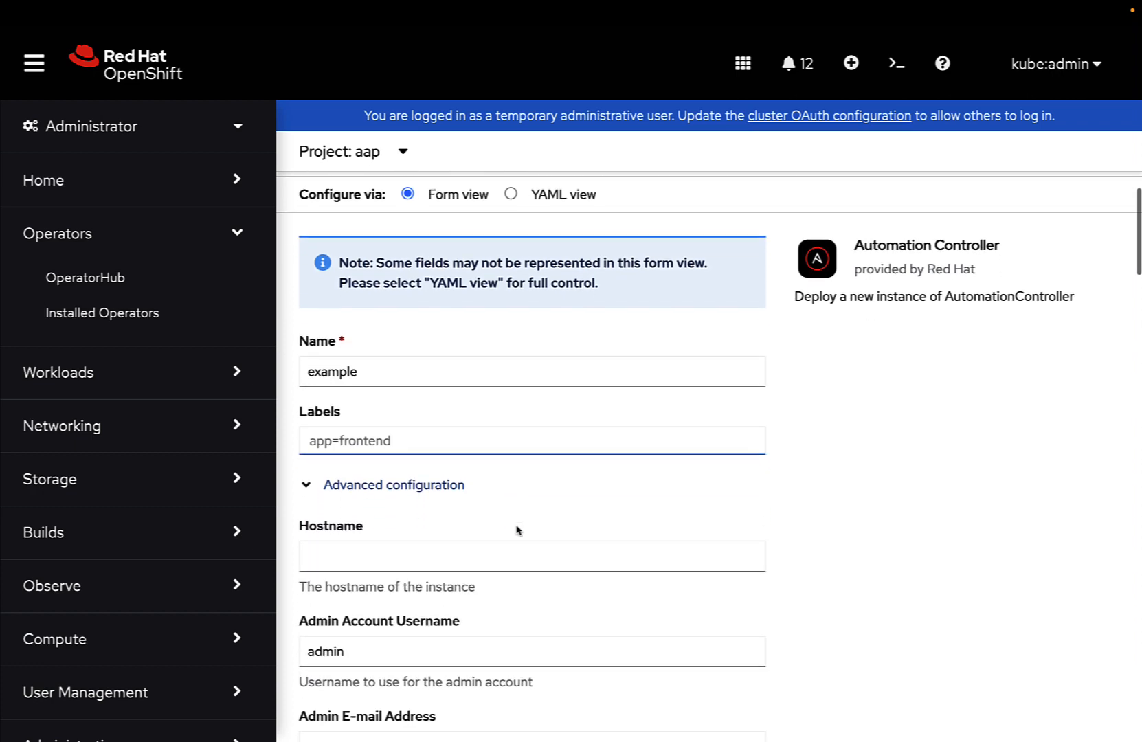
scroll(518, 530, down, 1)
scroll(518, 530, down, 2)
scroll(517, 531, down, 1)
scroll(517, 531, down, 1)
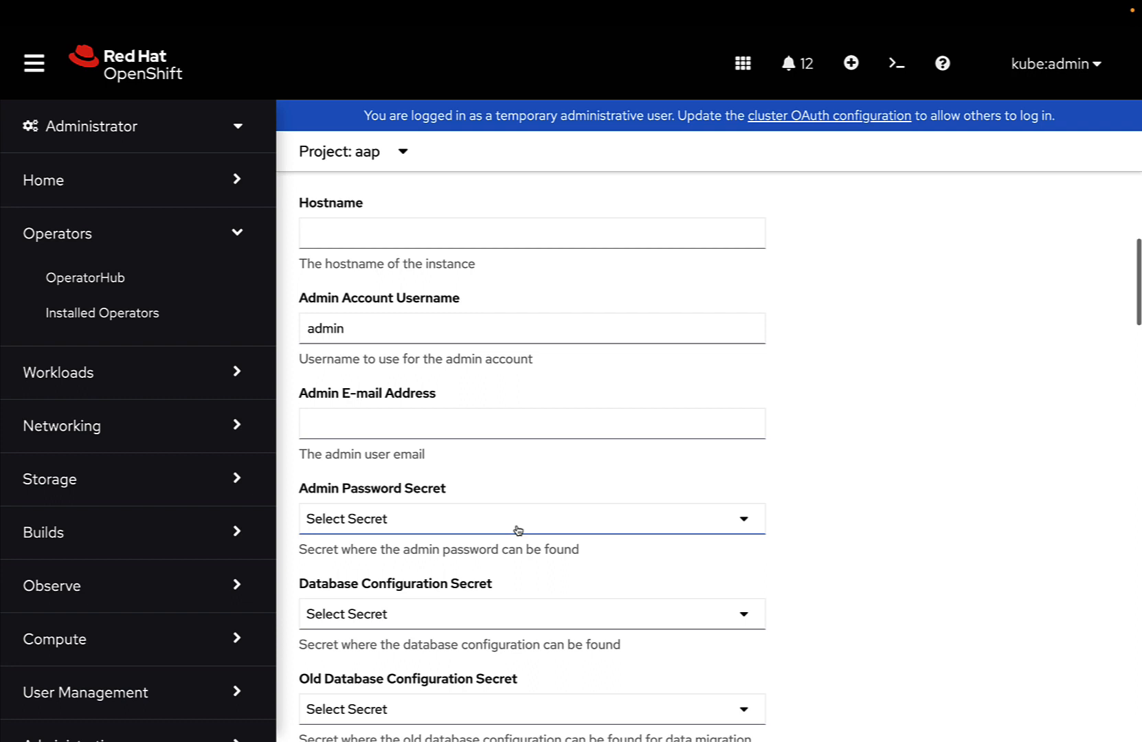
scroll(518, 530, down, 1)
scroll(517, 530, down, 1)
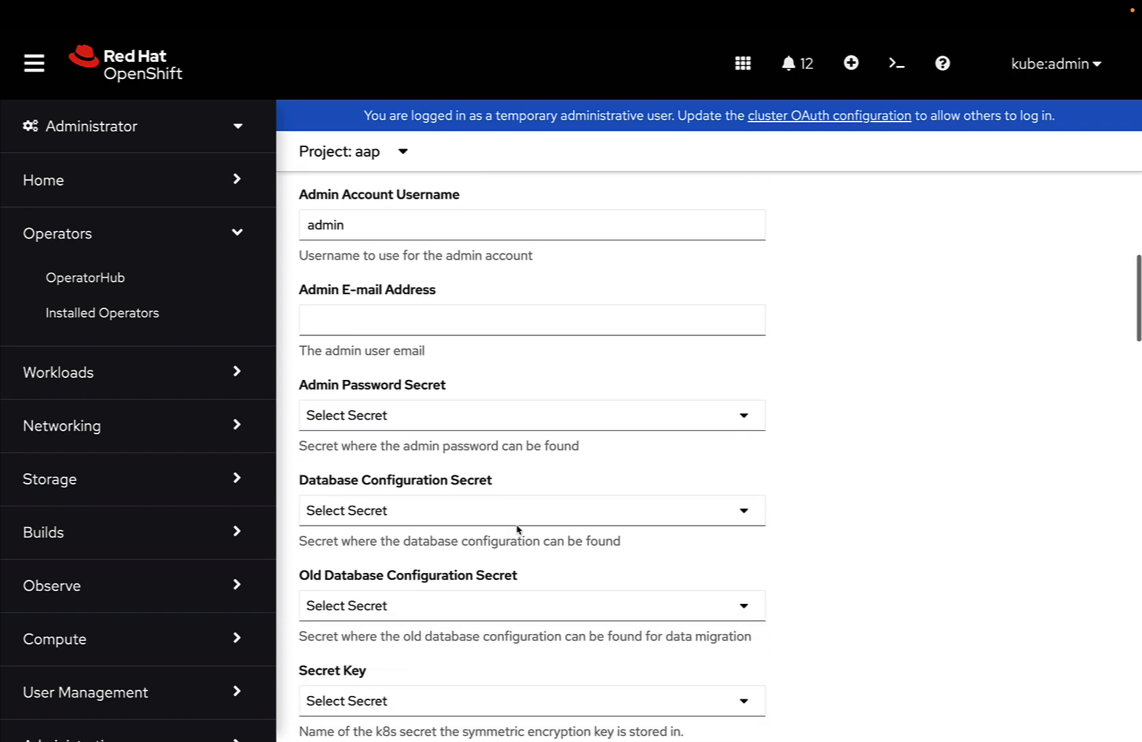
scroll(518, 527, down, 1)
click(500, 366)
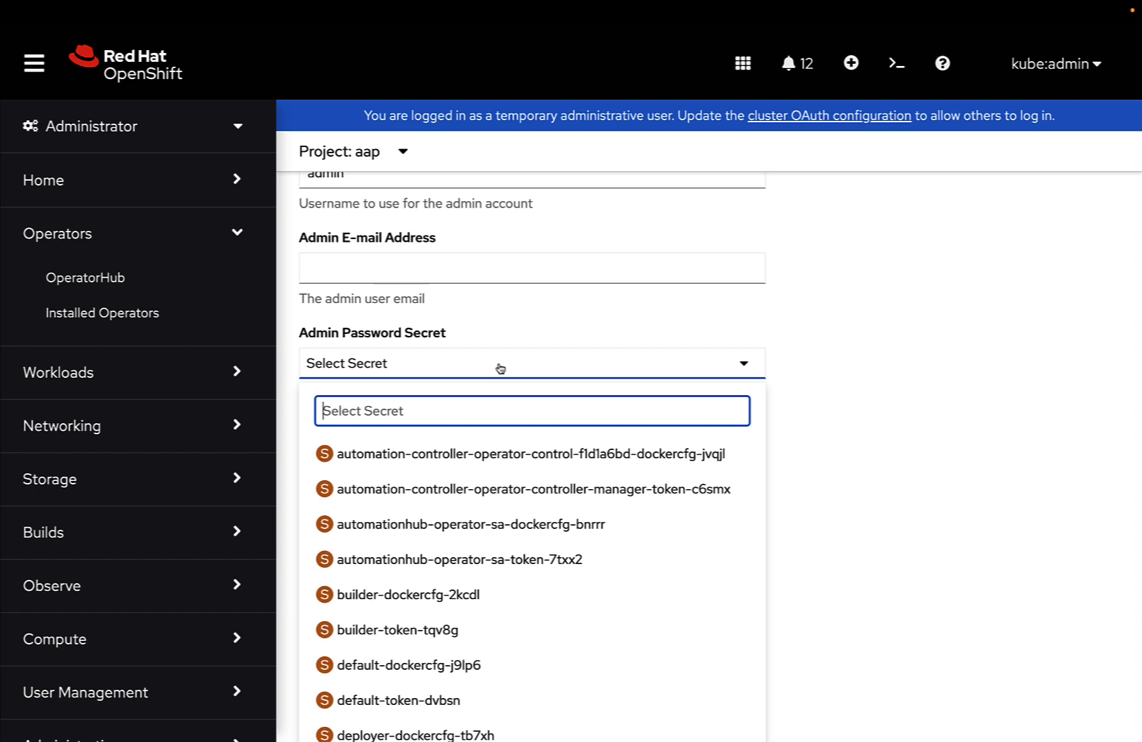
click(501, 368)
scroll(555, 409, down, 3)
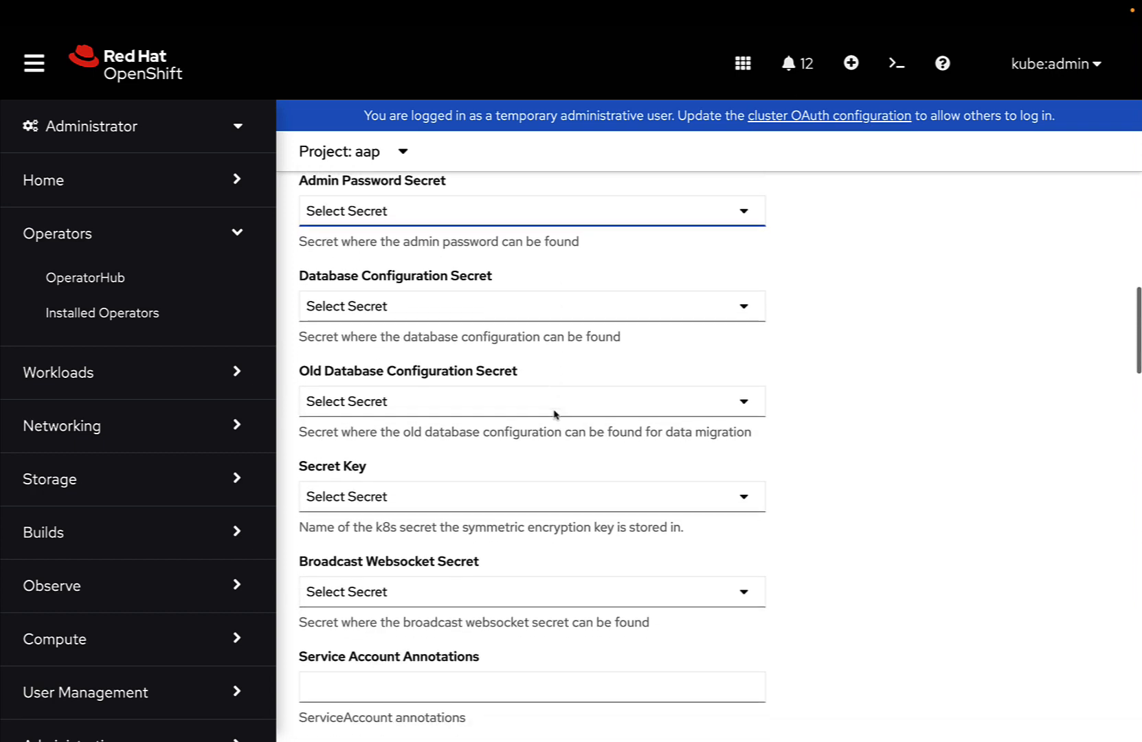
scroll(555, 413, down, 3)
scroll(554, 410, down, 2)
scroll(554, 409, down, 3)
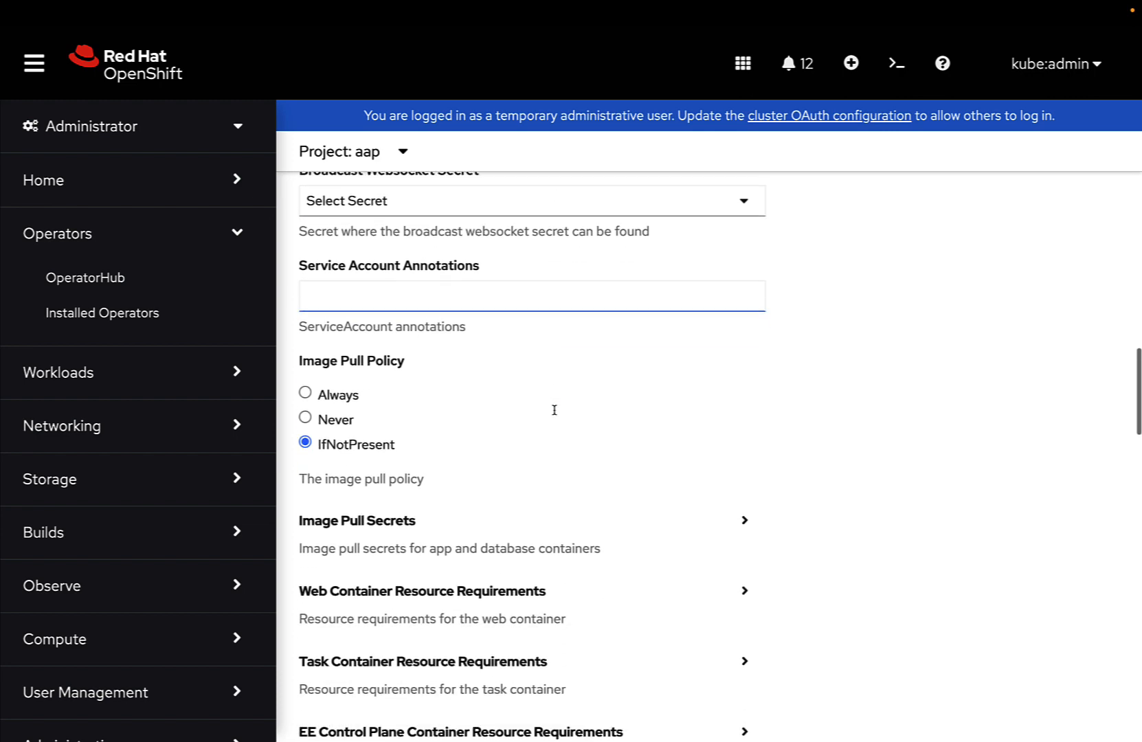
scroll(554, 411, down, 3)
scroll(556, 413, down, 2)
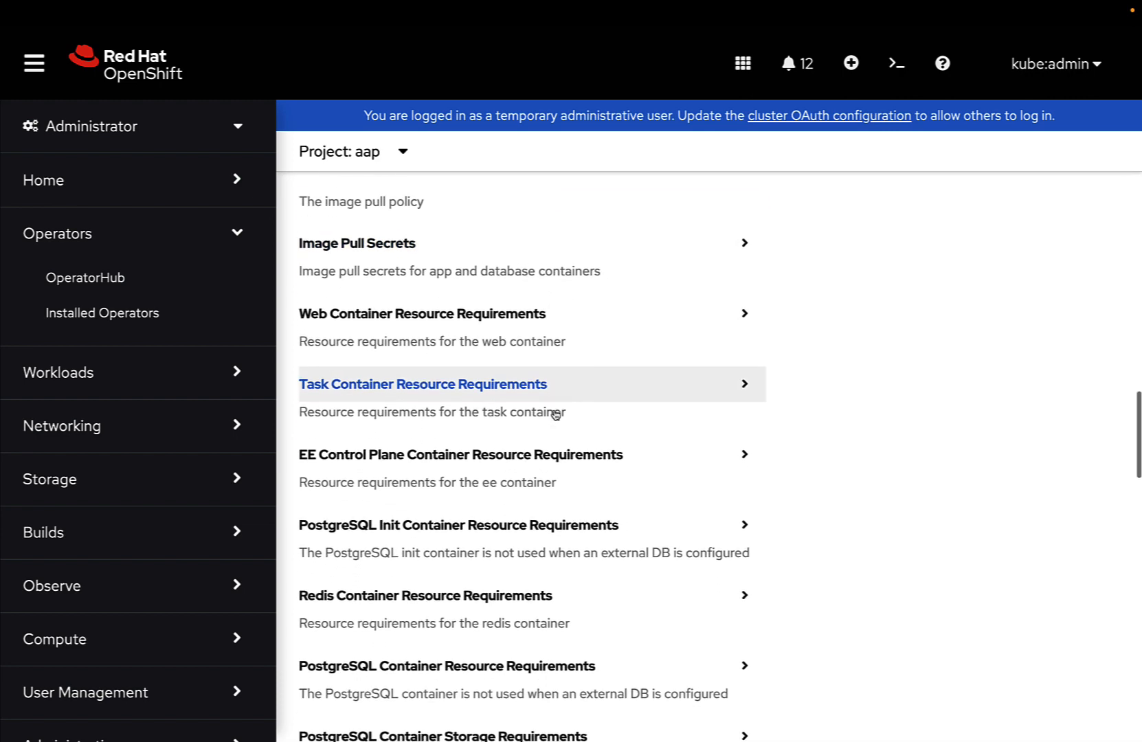
scroll(555, 413, down, 1)
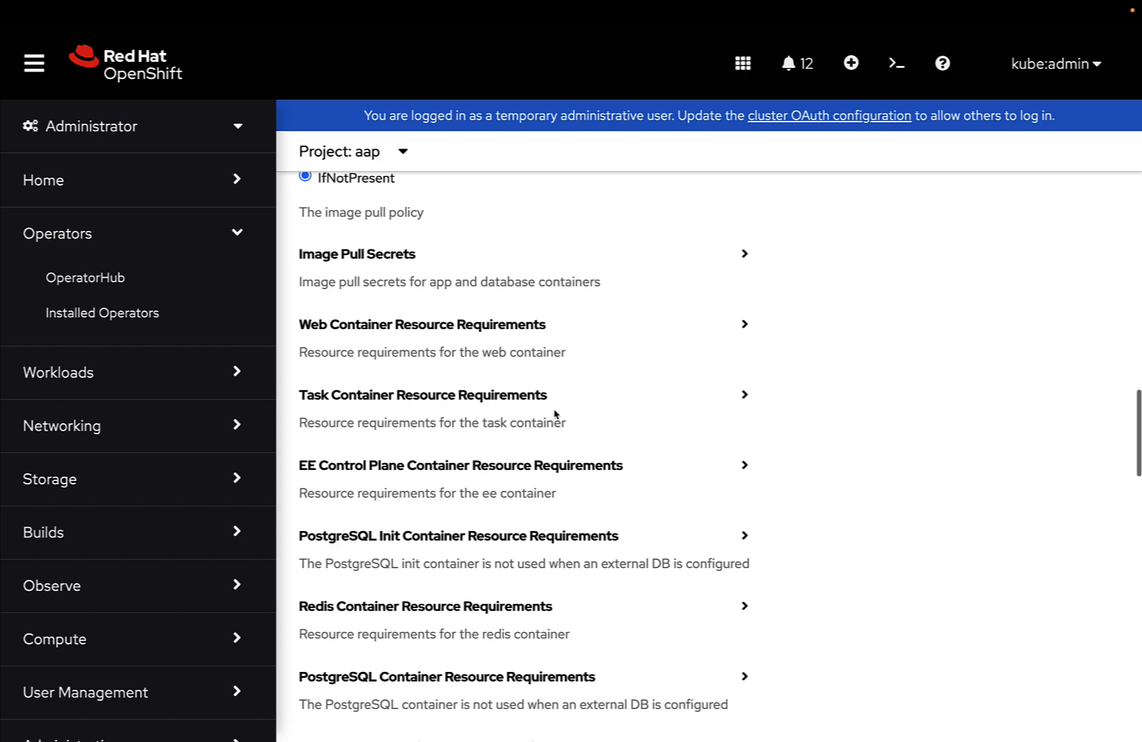
scroll(554, 413, up, 1)
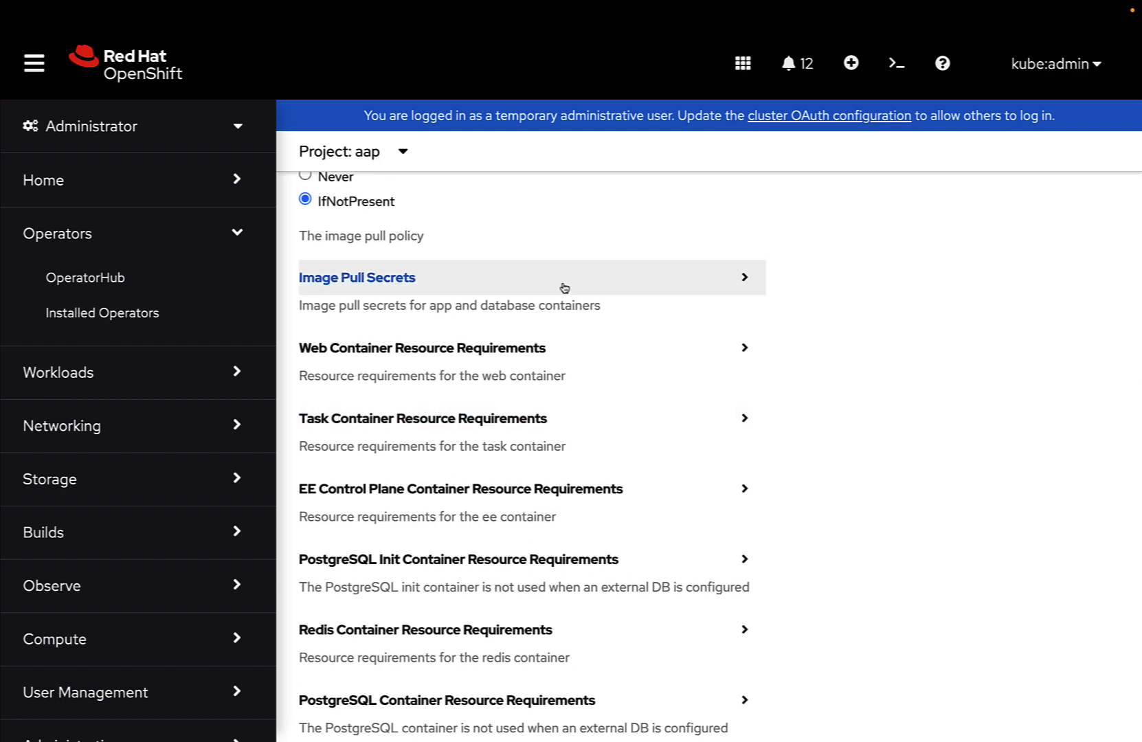
scroll(565, 287, down, 1)
scroll(564, 288, down, 2)
scroll(564, 287, down, 1)
scroll(565, 287, down, 1)
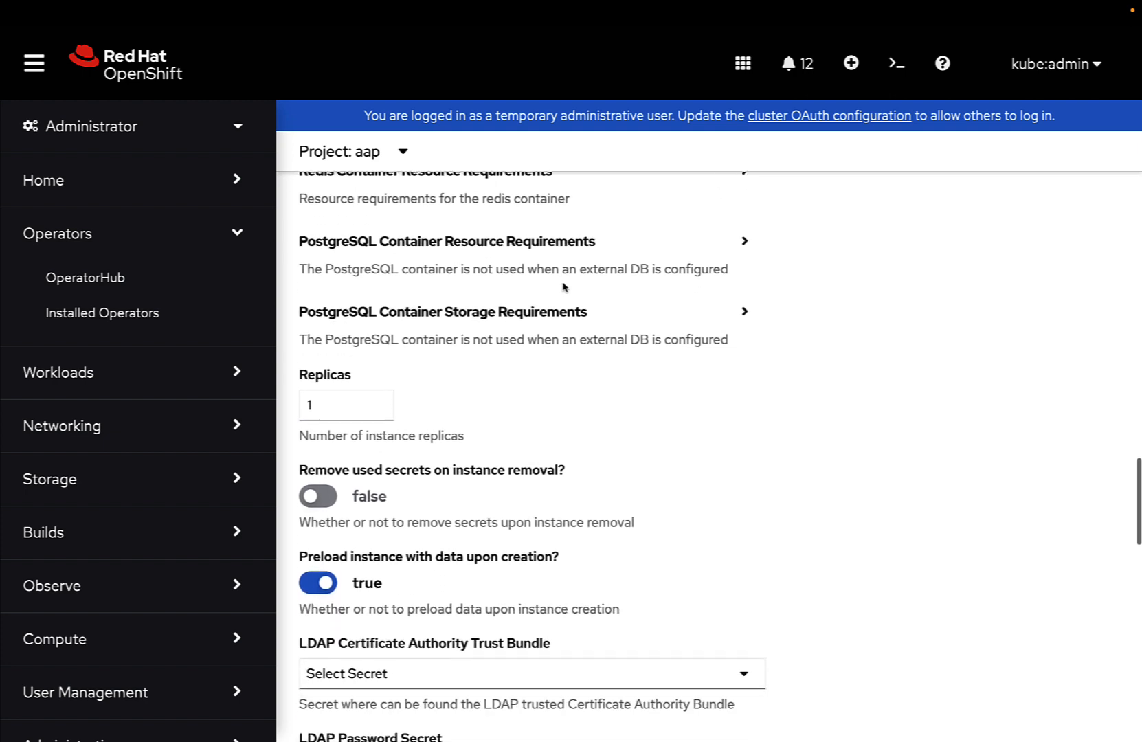
scroll(565, 287, down, 1)
scroll(564, 287, down, 1)
scroll(564, 287, down, 1)
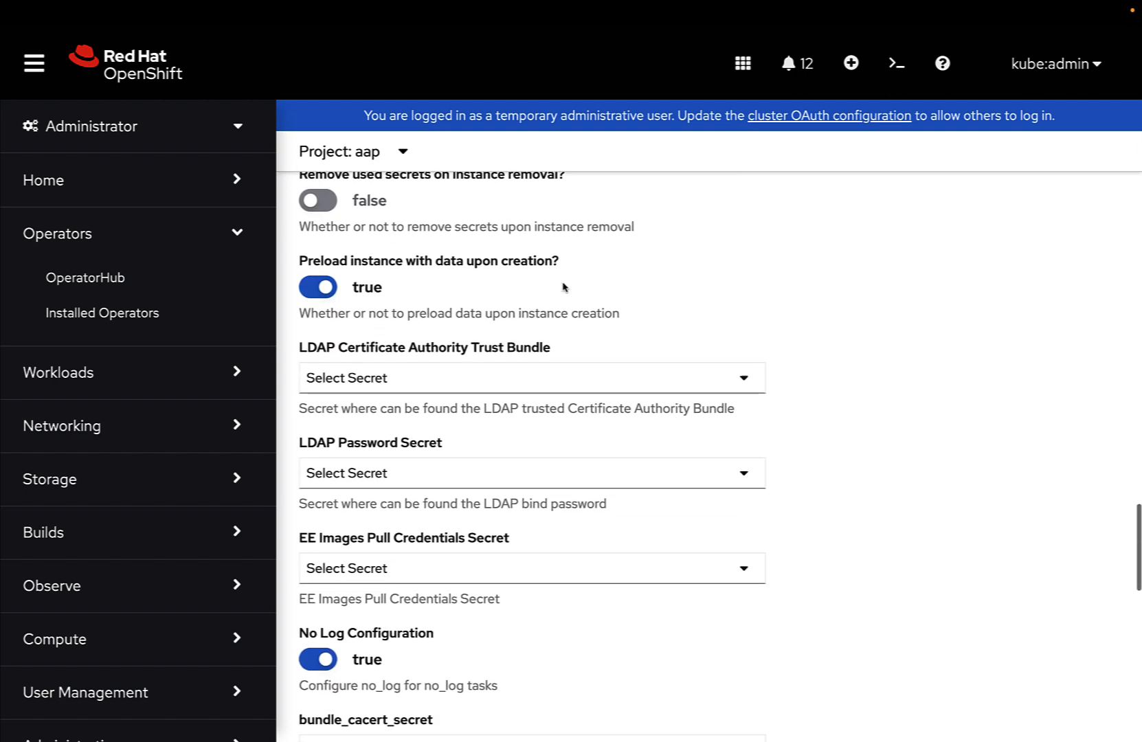
scroll(564, 287, down, 1)
scroll(564, 288, down, 1)
scroll(565, 287, down, 1)
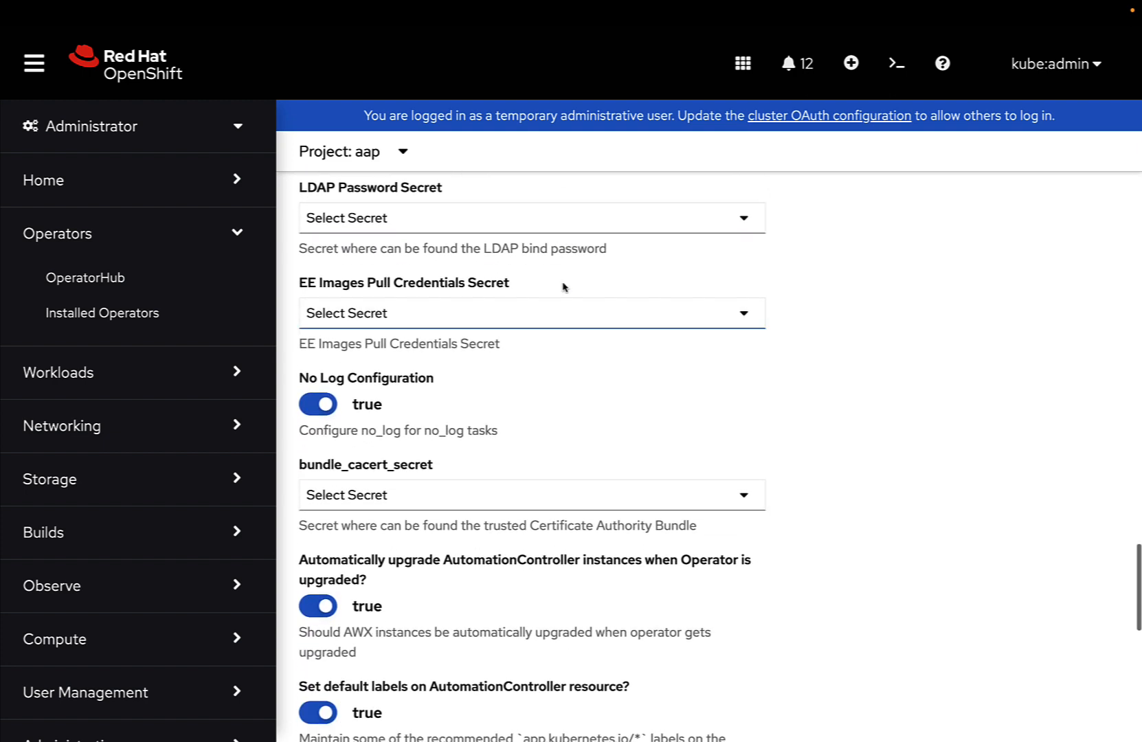
scroll(565, 287, down, 1)
scroll(564, 288, down, 1)
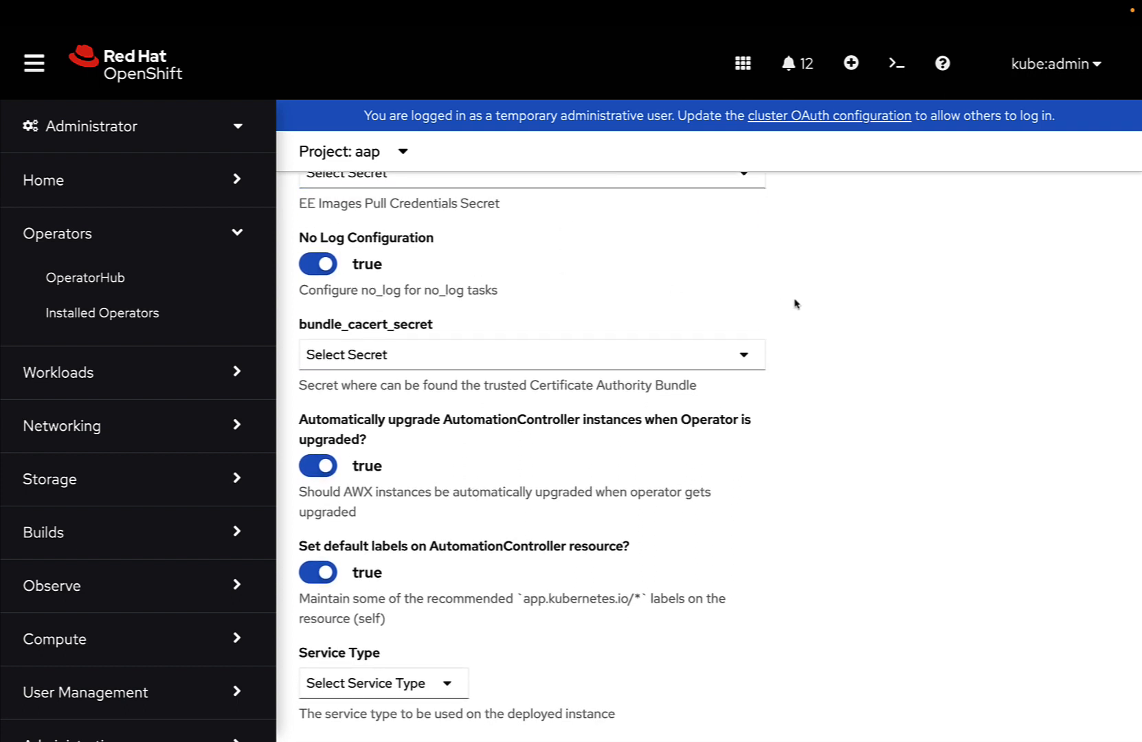
scroll(796, 304, down, 1)
scroll(796, 305, down, 2)
scroll(796, 305, down, 2)
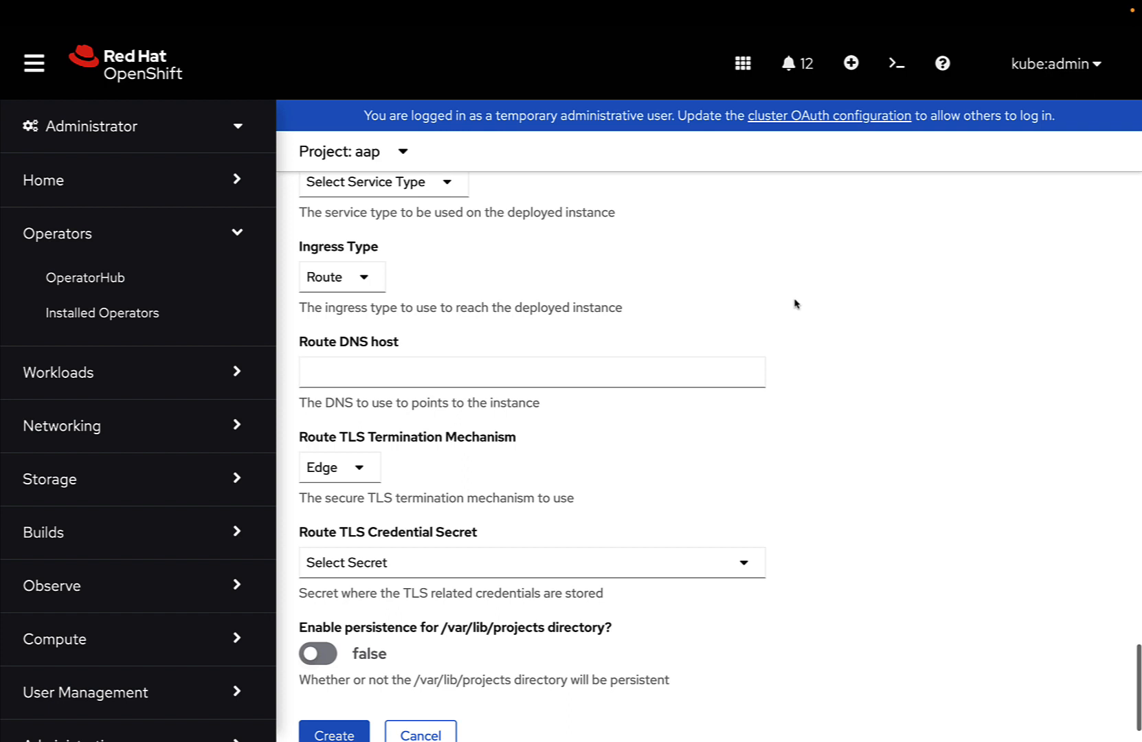
scroll(796, 305, down, 1)
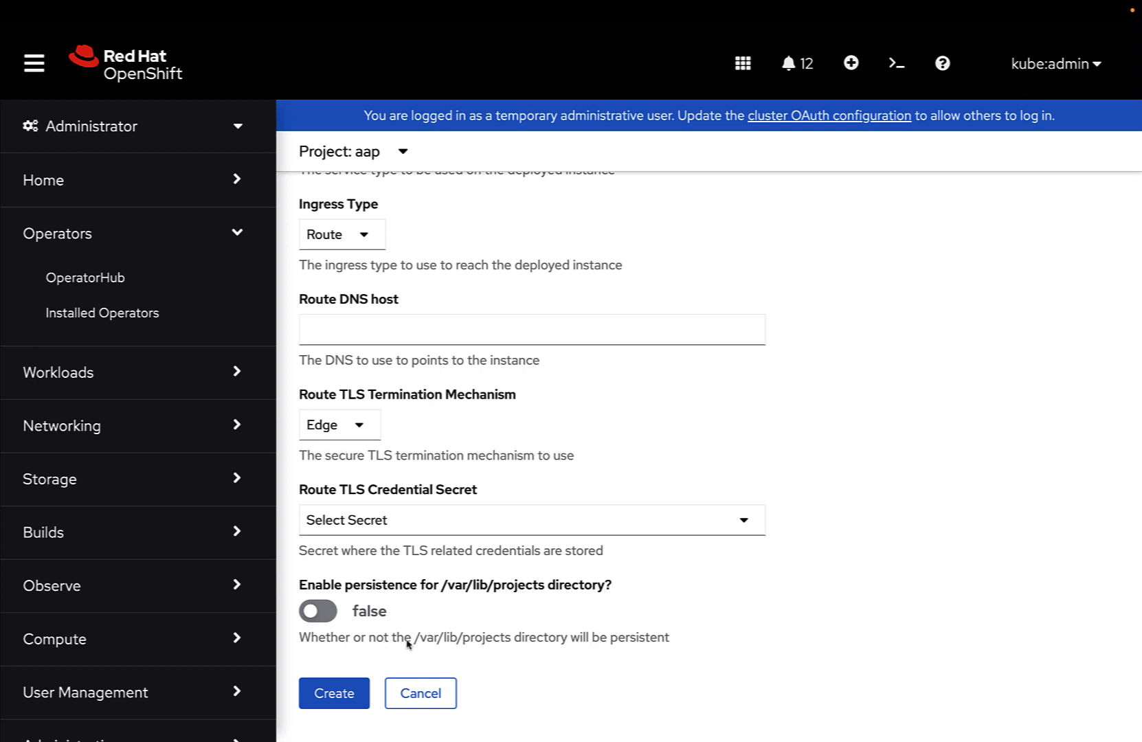
click(341, 699)
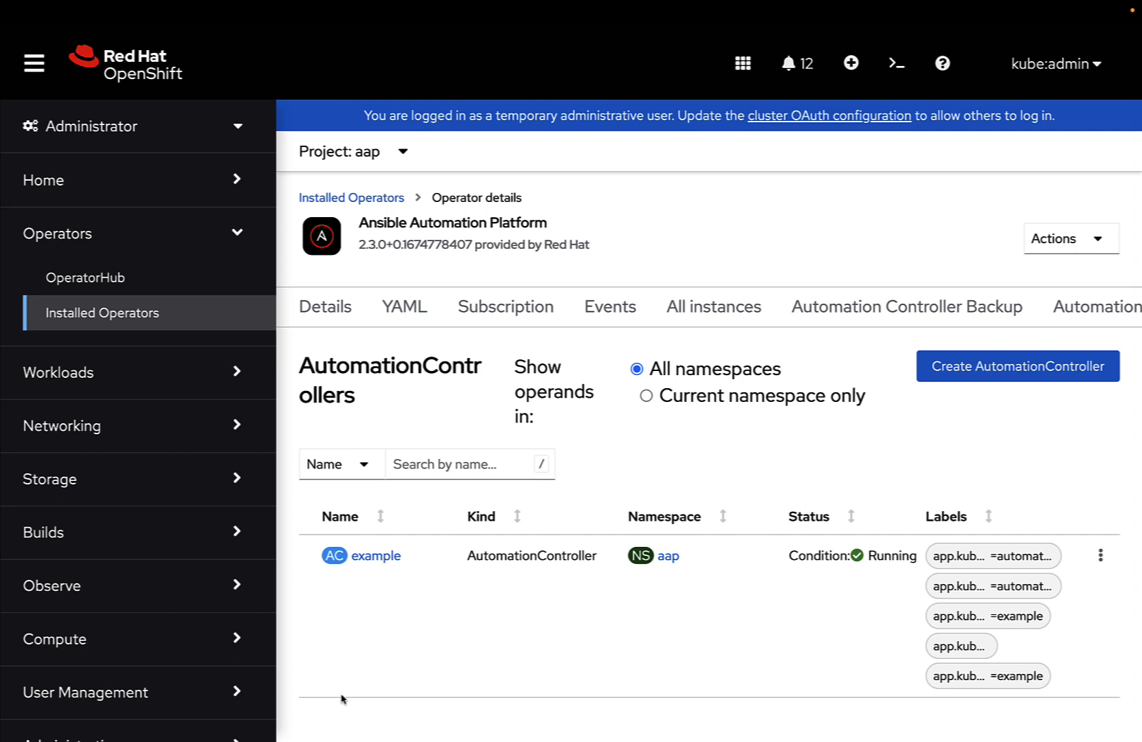
Step: View the details of the Running AutomationController 'example'
click(374, 557)
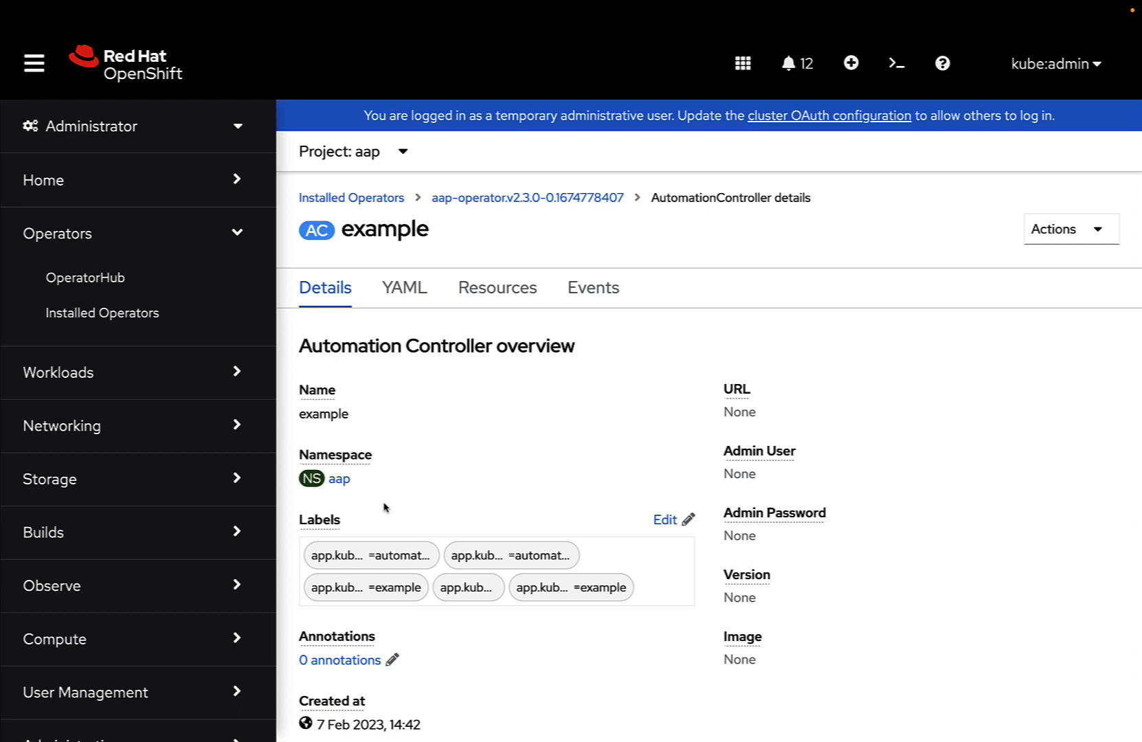
scroll(386, 508, down, 1)
scroll(386, 508, down, 2)
scroll(385, 508, down, 1)
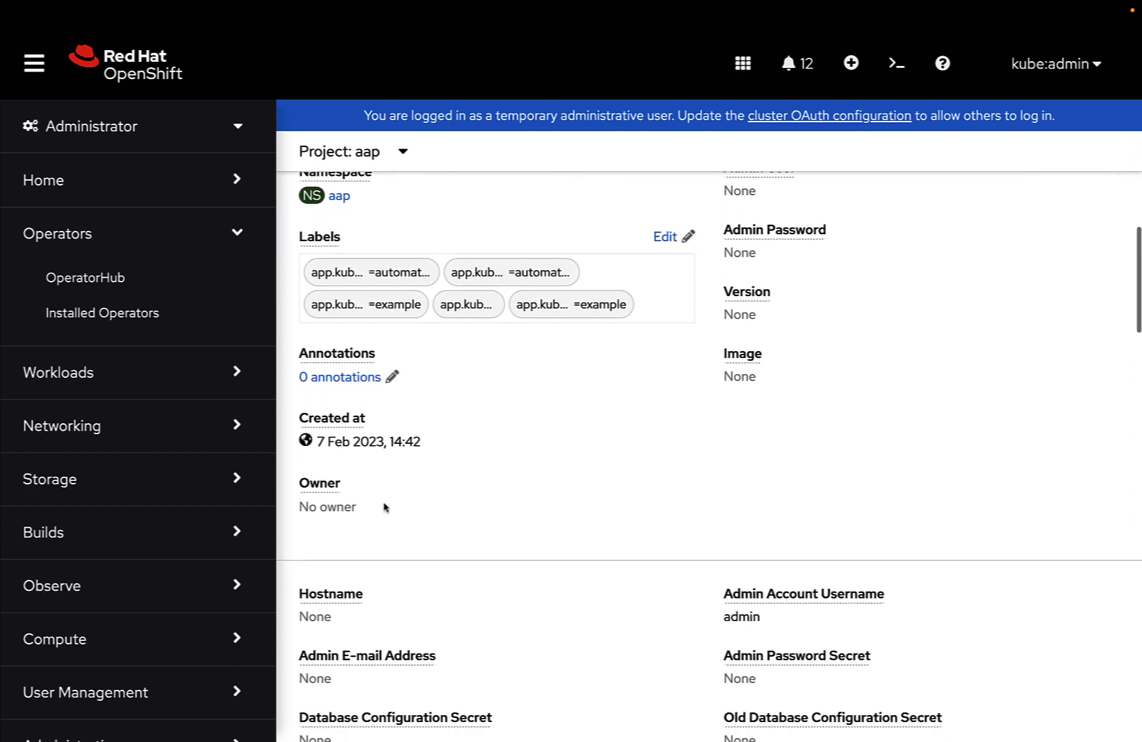
scroll(385, 508, down, 2)
scroll(386, 508, down, 1)
scroll(385, 508, down, 2)
scroll(385, 508, down, 1)
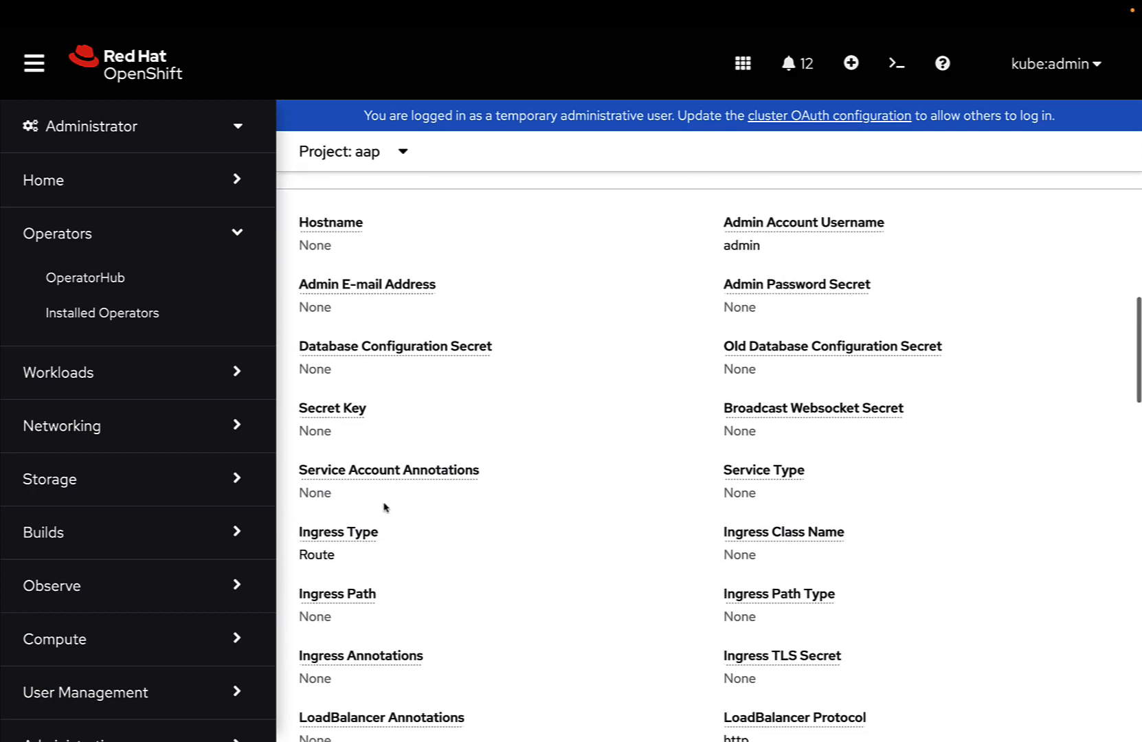
scroll(386, 508, down, 2)
scroll(385, 508, down, 2)
scroll(385, 508, down, 3)
scroll(386, 508, down, 1)
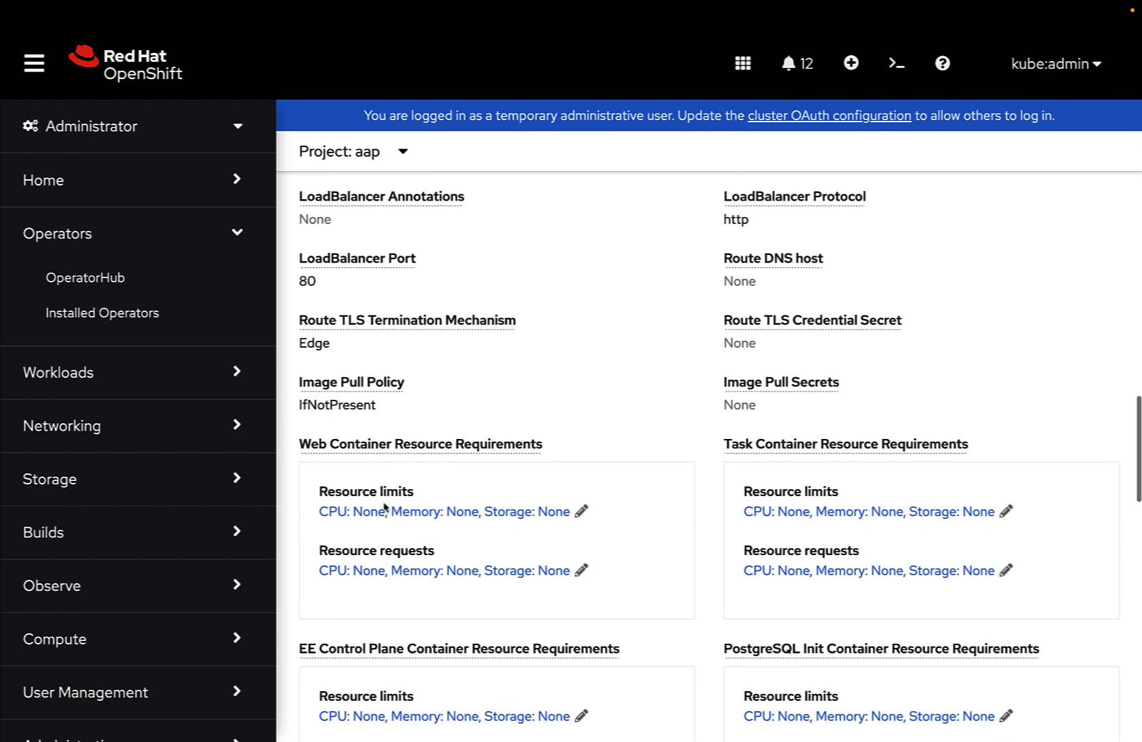
scroll(386, 508, down, 2)
scroll(385, 508, down, 2)
scroll(385, 508, down, 3)
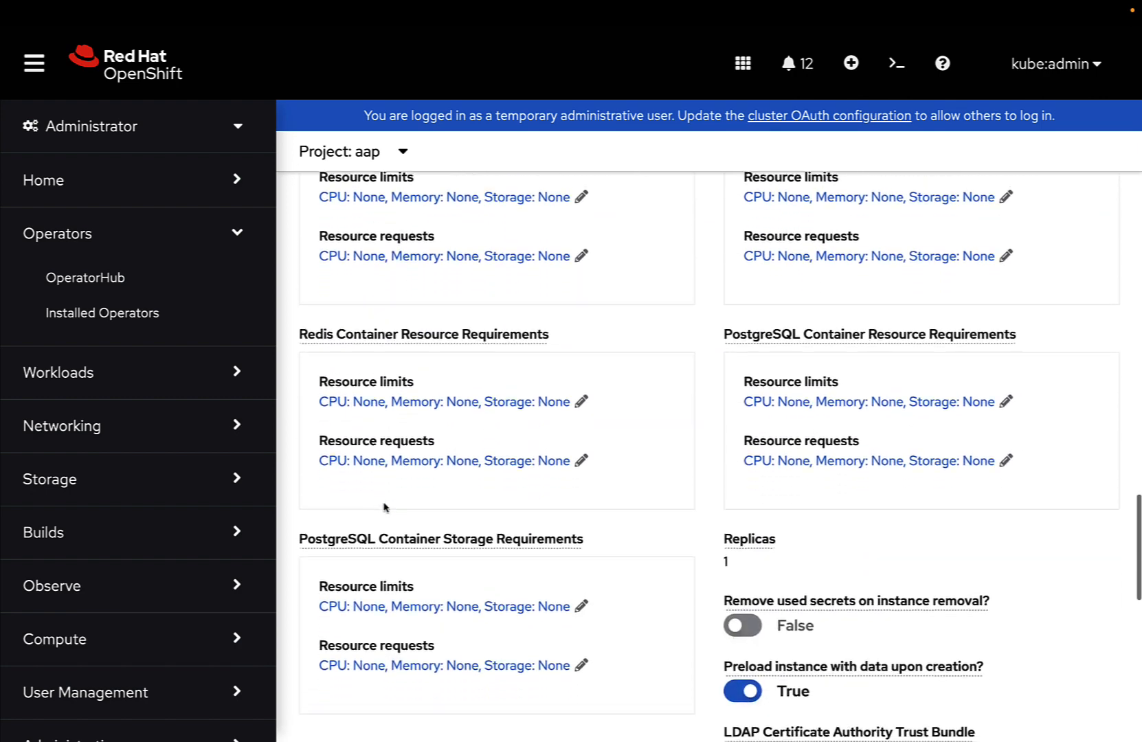
scroll(386, 508, down, 3)
scroll(386, 508, down, 1)
scroll(386, 507, down, 1)
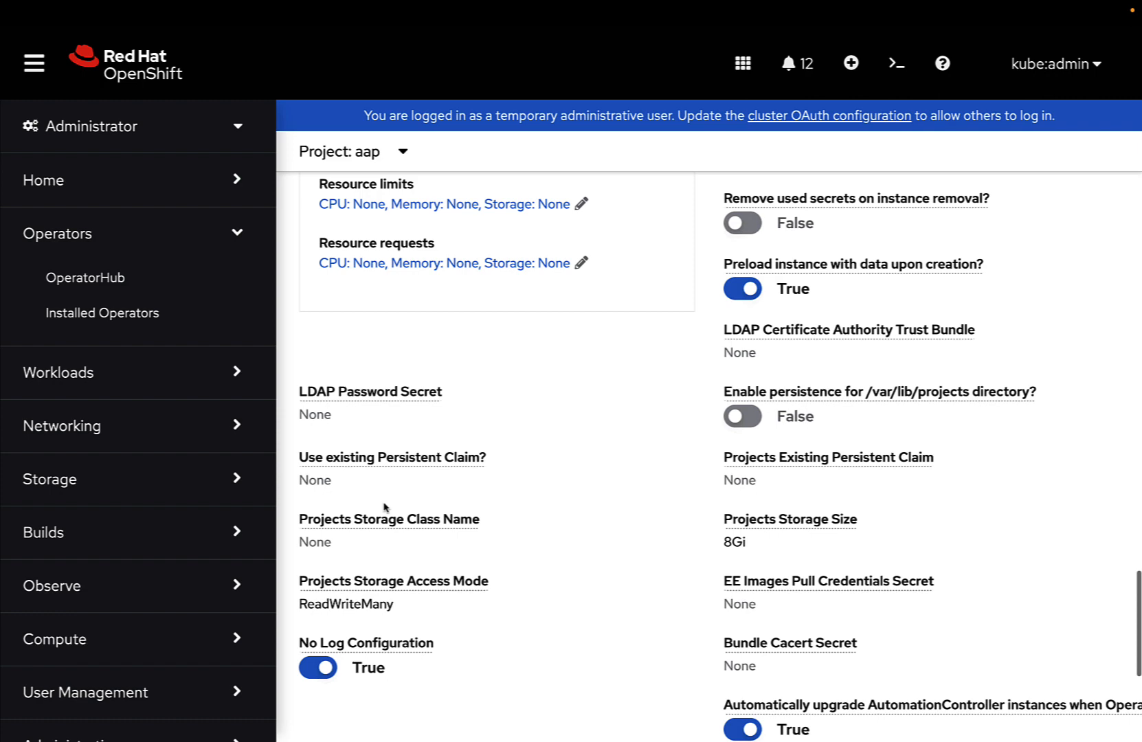
scroll(386, 508, down, 2)
scroll(386, 508, down, 2)
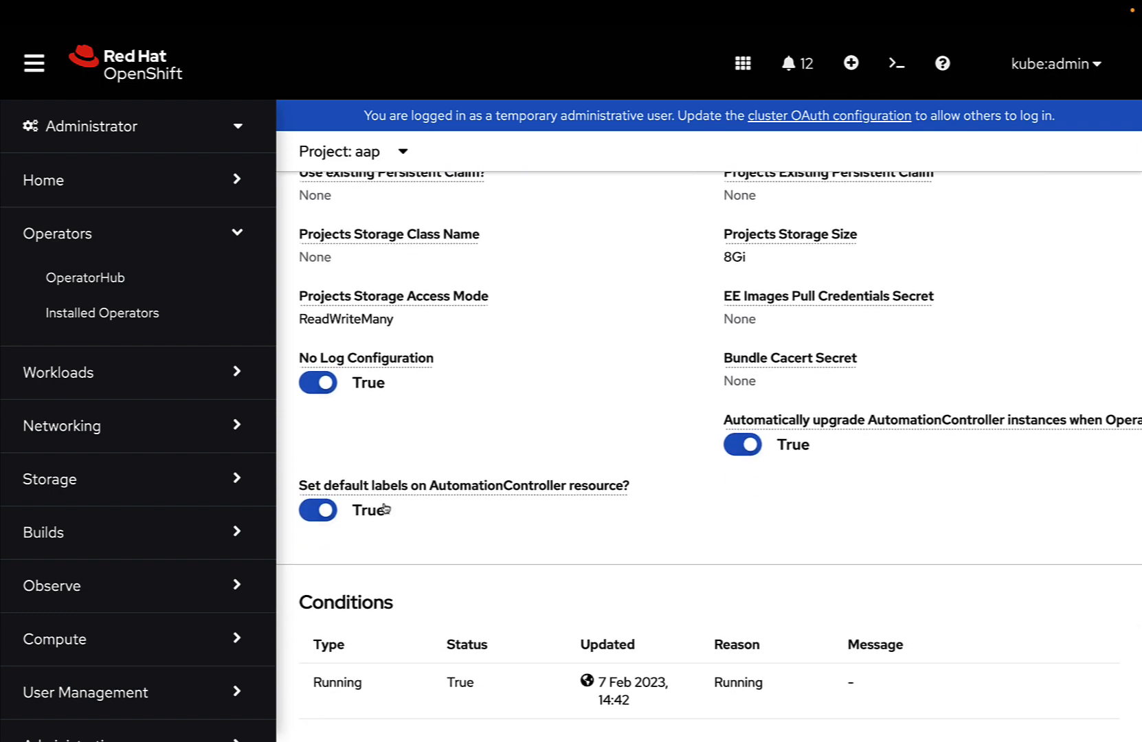
scroll(386, 508, up, 1)
scroll(385, 508, up, 4)
scroll(386, 508, up, 5)
scroll(386, 508, up, 2)
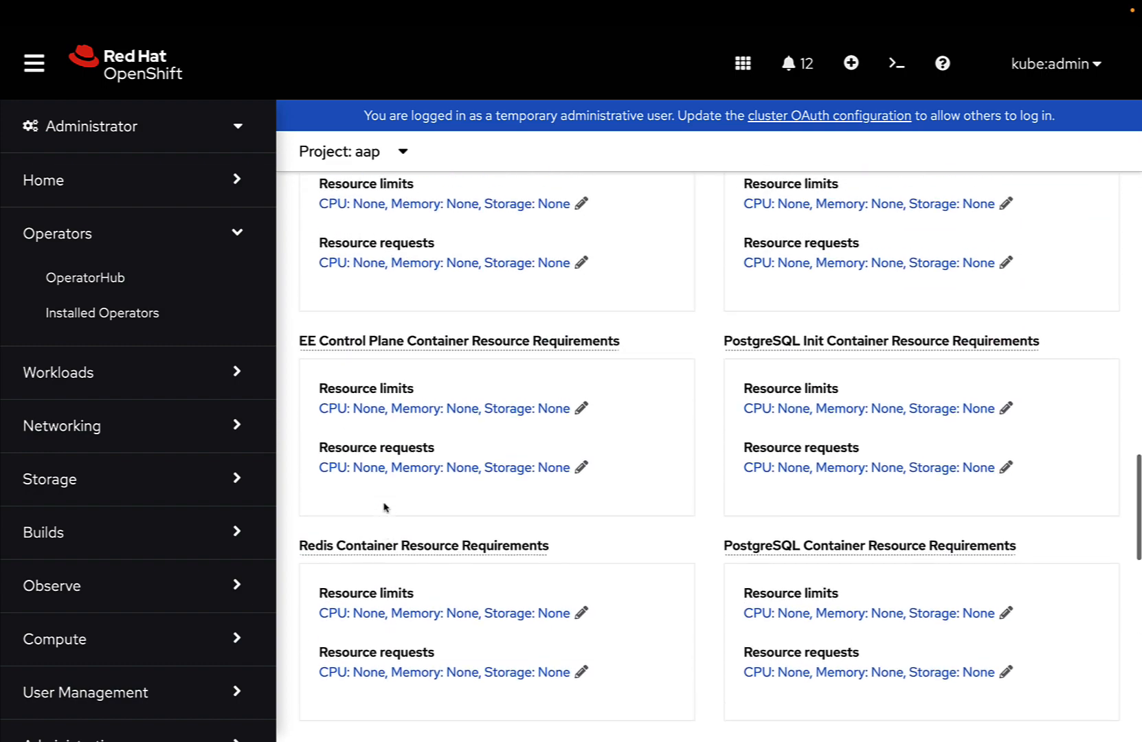
scroll(385, 508, up, 7)
scroll(386, 508, up, 2)
scroll(386, 508, up, 4)
scroll(385, 508, up, 5)
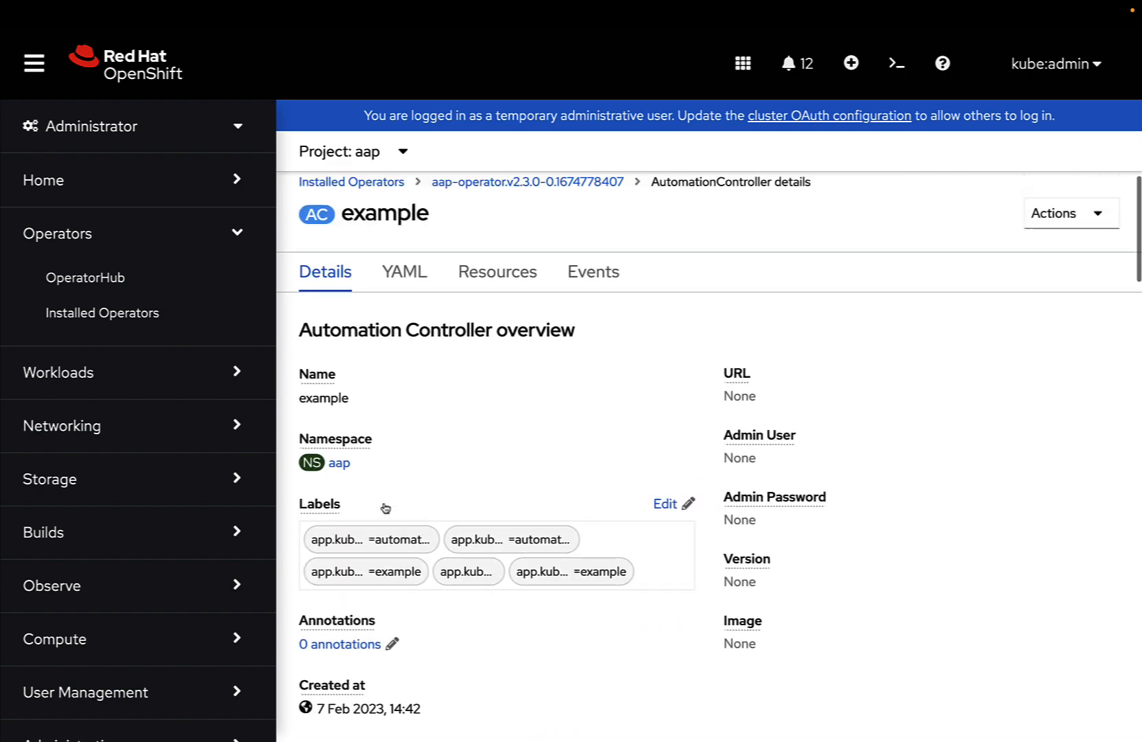
scroll(386, 508, up, 1)
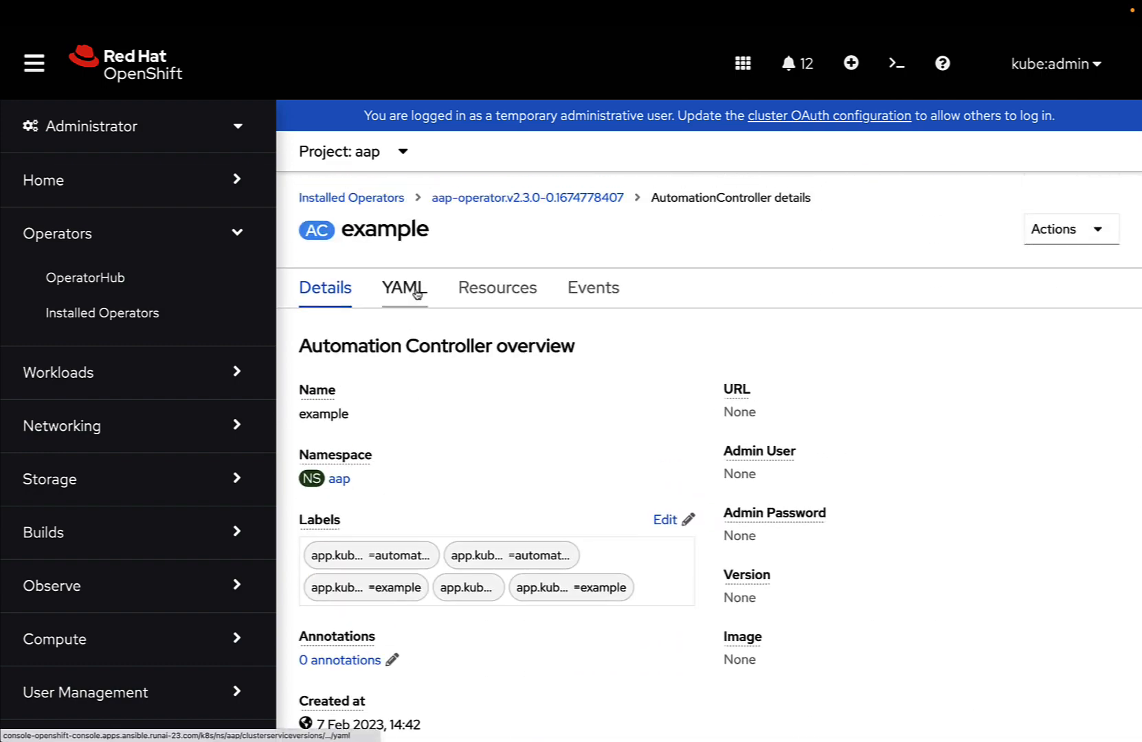
Step: Reveal and copy the password from the example-admin-password secret under Resources
click(473, 293)
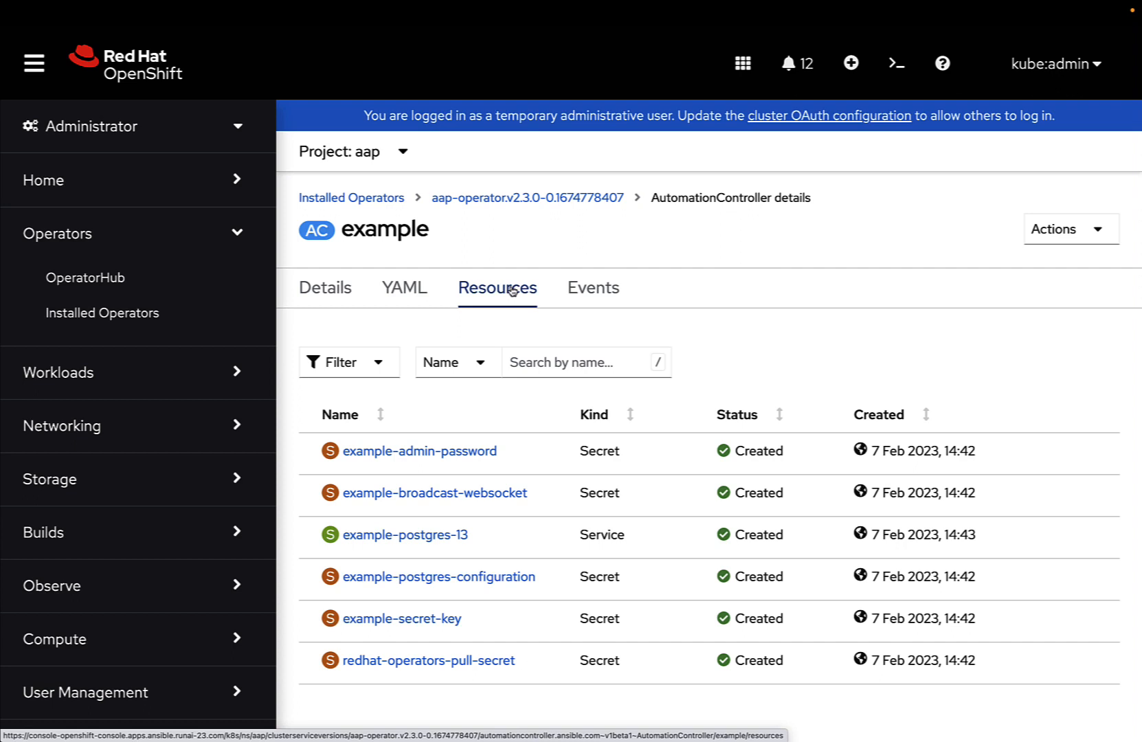
click(453, 455)
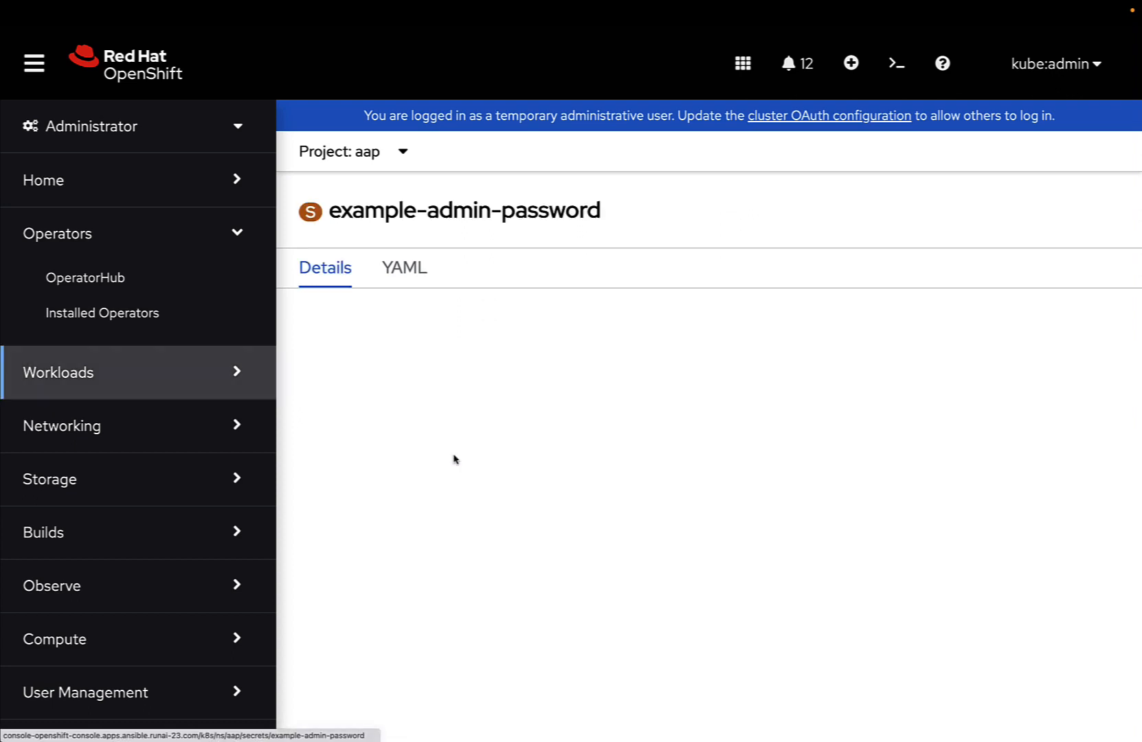
scroll(573, 451, down, 2)
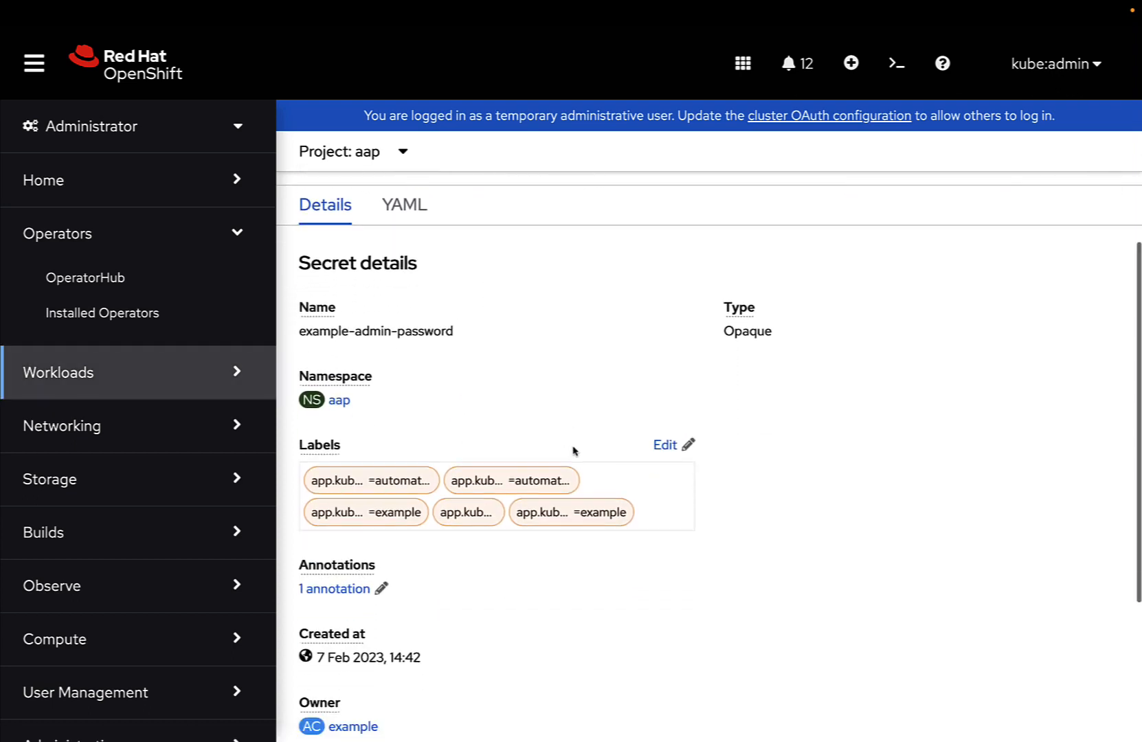
scroll(573, 451, down, 2)
scroll(573, 451, down, 3)
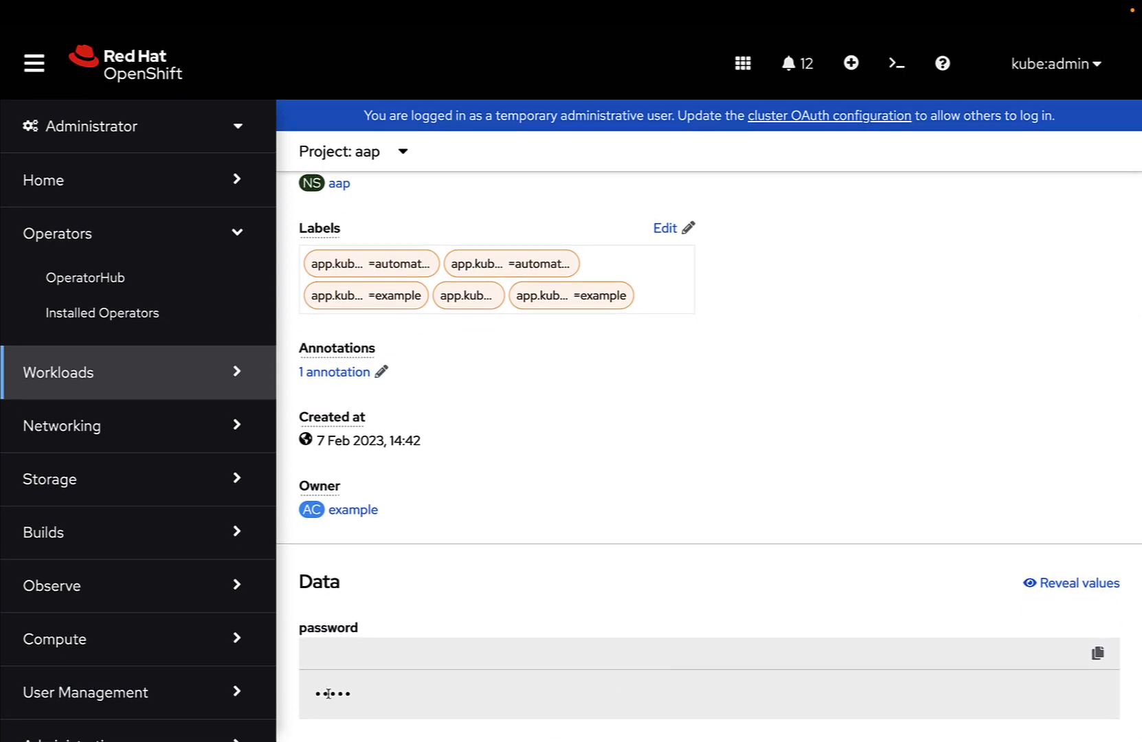
click(1089, 584)
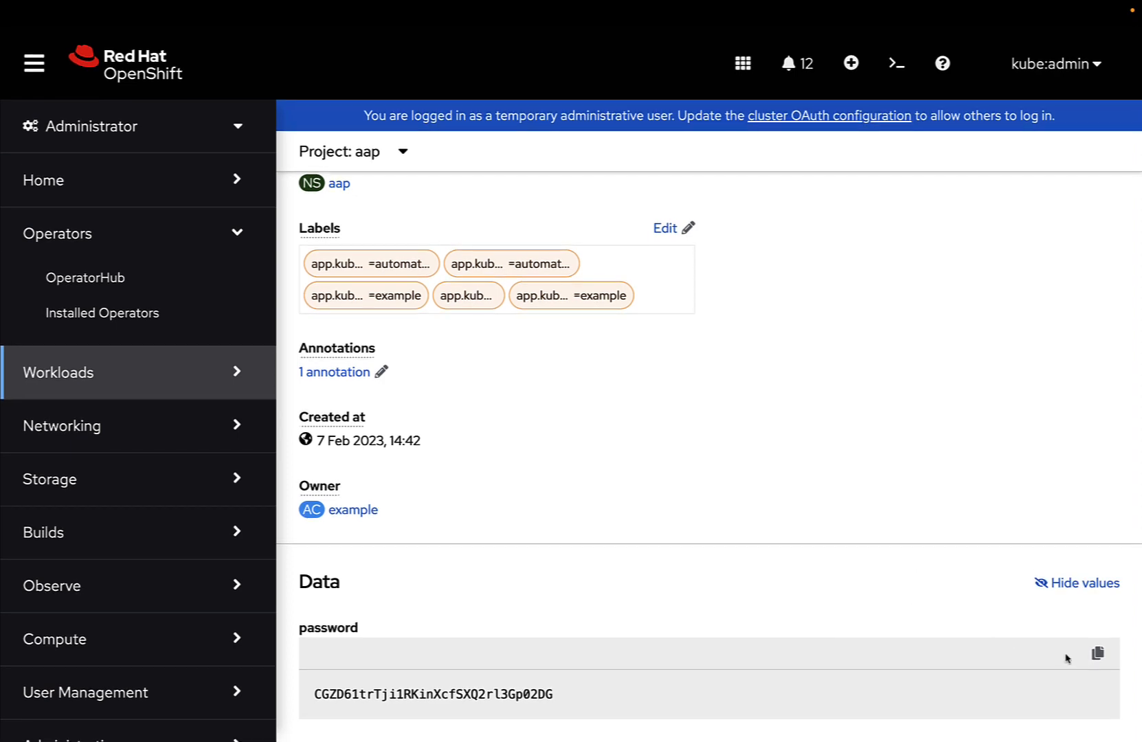
click(1098, 653)
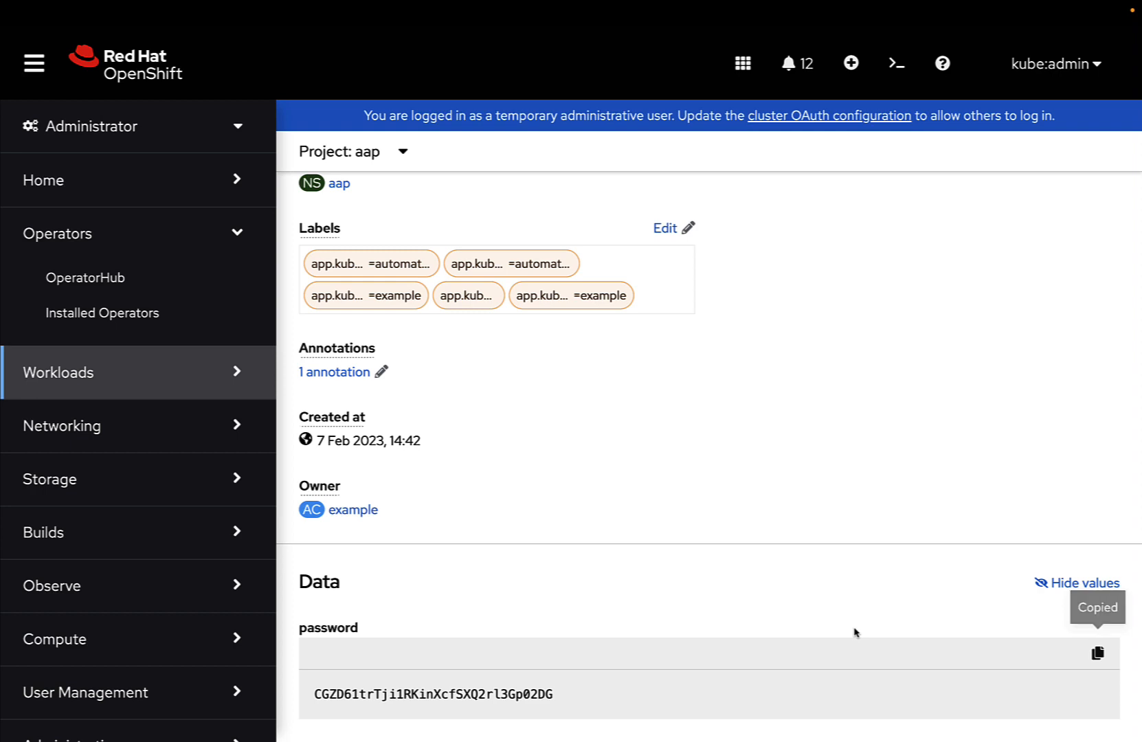
scroll(856, 632, up, 2)
scroll(855, 633, up, 2)
scroll(855, 633, up, 3)
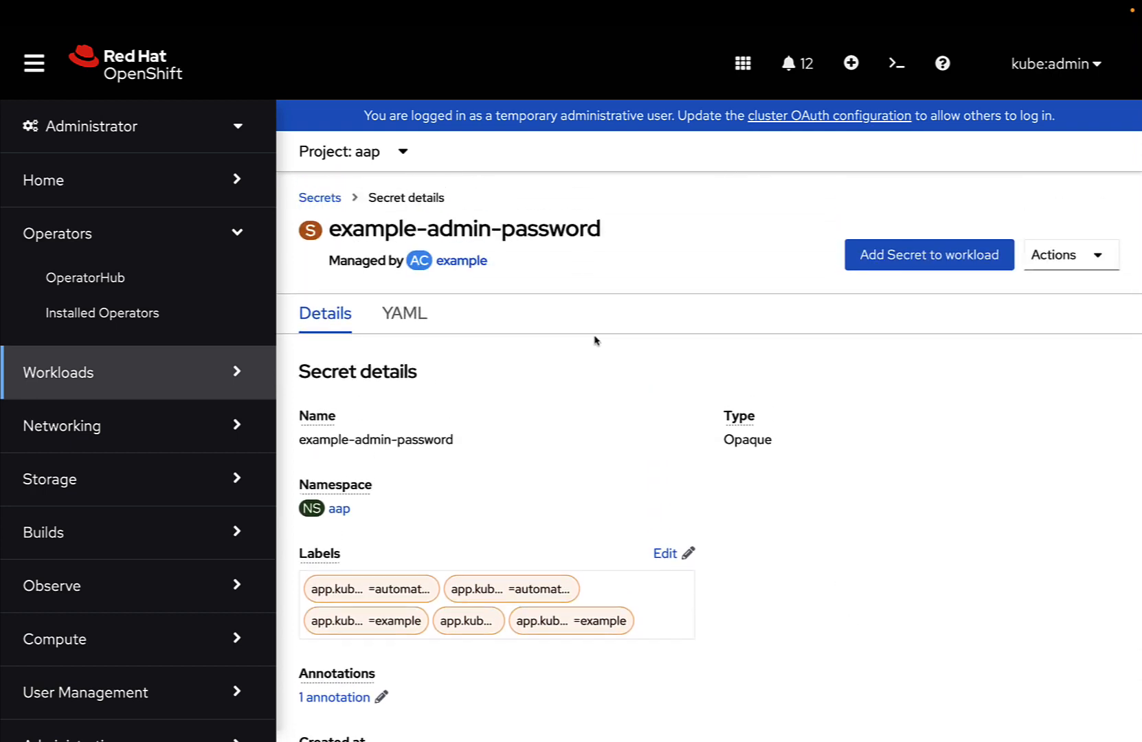
Step: Keep project aap and review the YAML definition of AutomationController 'example', spec and Running status
click(393, 158)
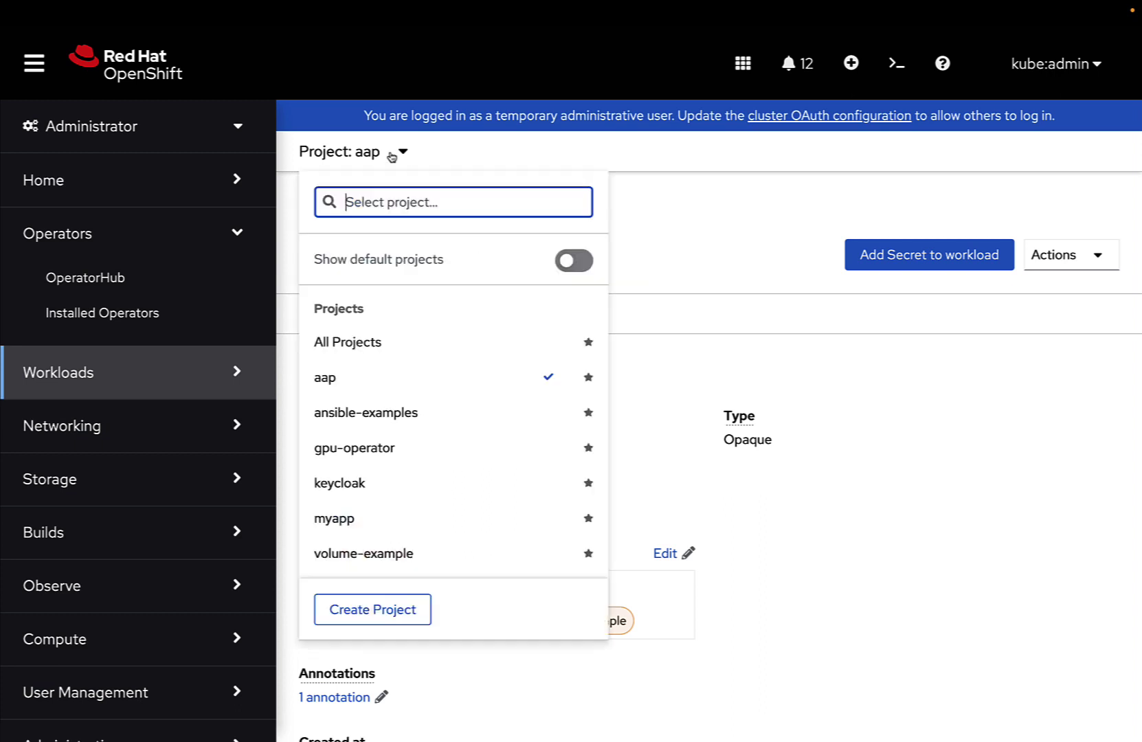
click(354, 377)
click(461, 263)
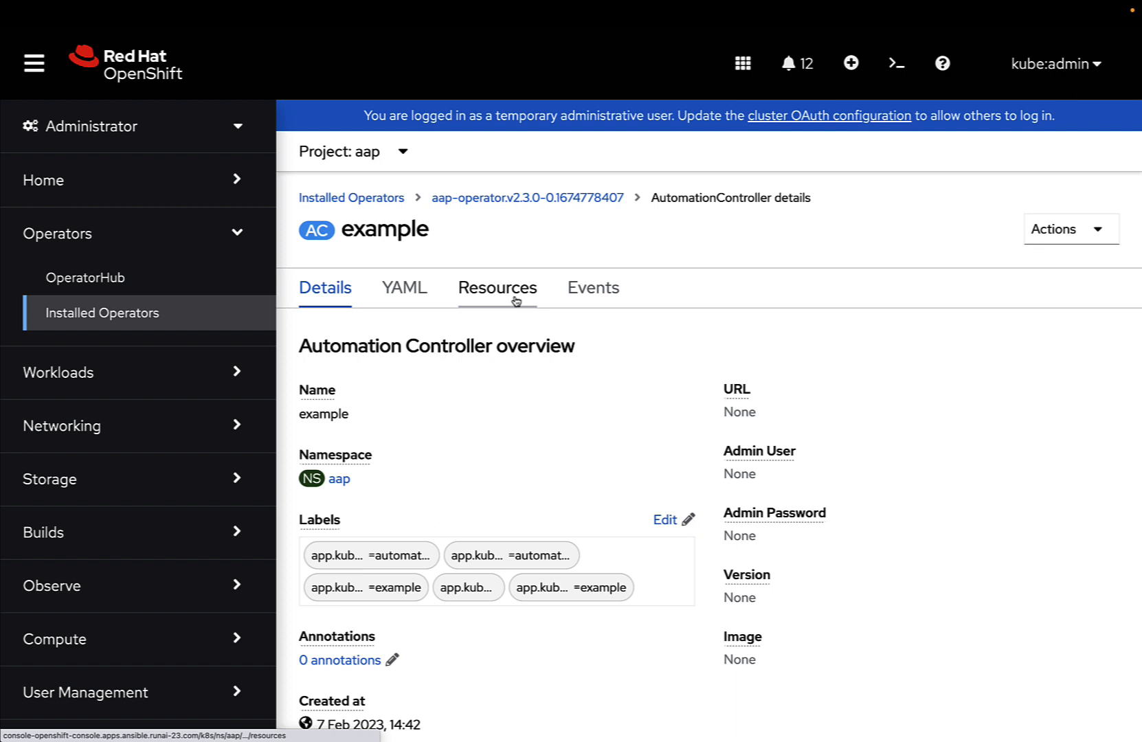
scroll(546, 364, down, 1)
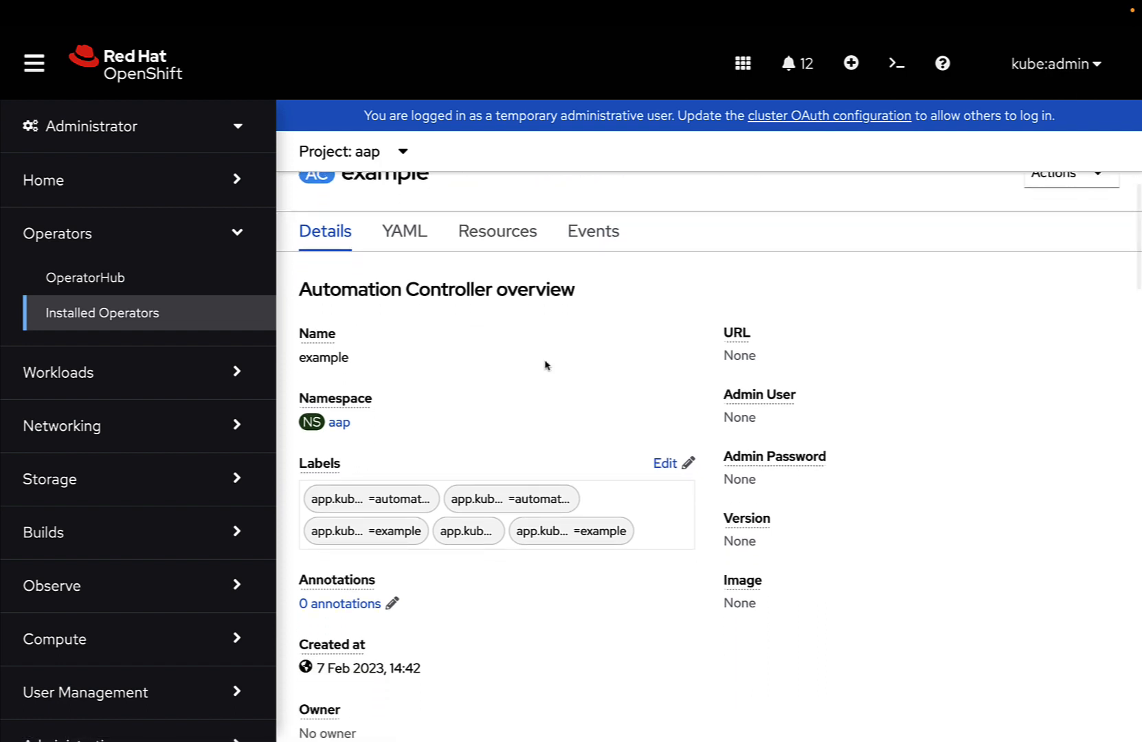
scroll(547, 364, down, 1)
scroll(547, 365, down, 1)
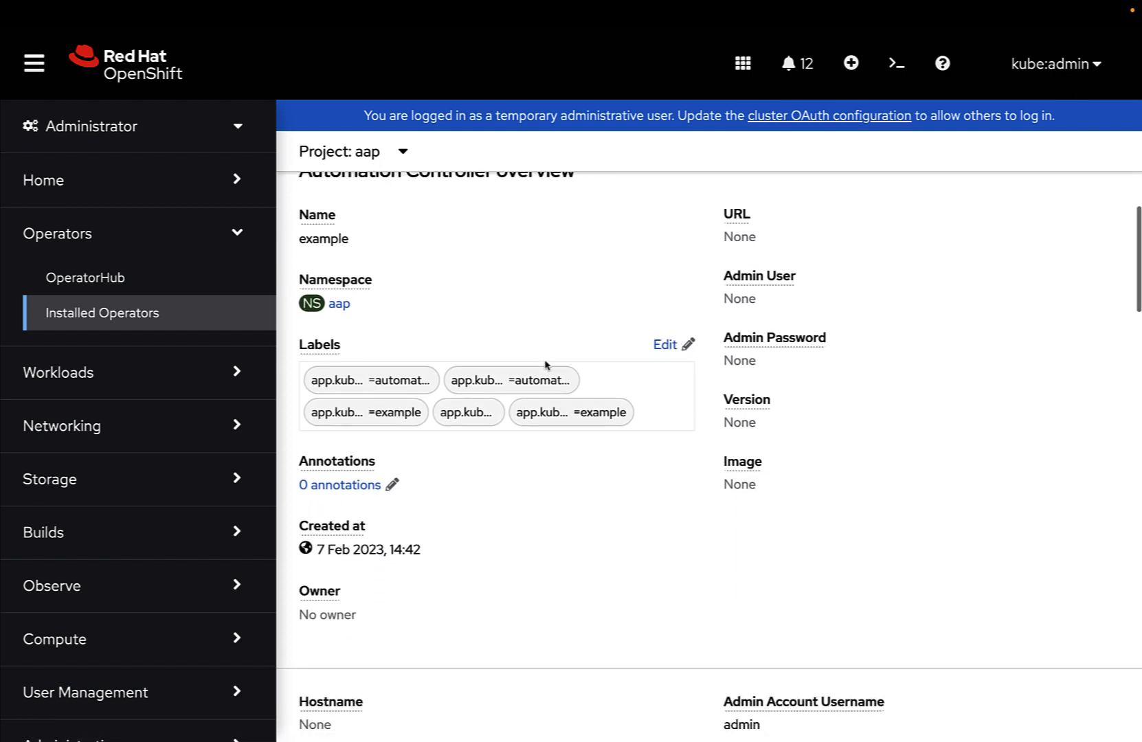
scroll(546, 364, down, 3)
scroll(546, 364, down, 1)
scroll(546, 364, up, 1)
scroll(545, 362, up, 5)
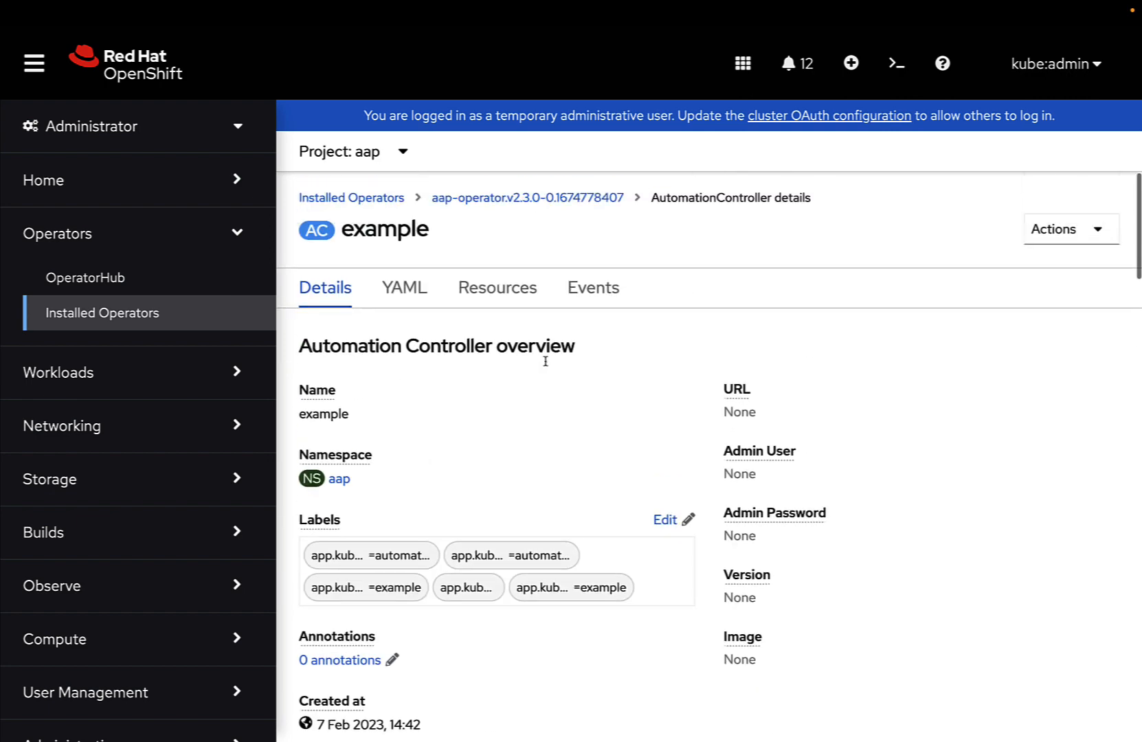
click(404, 287)
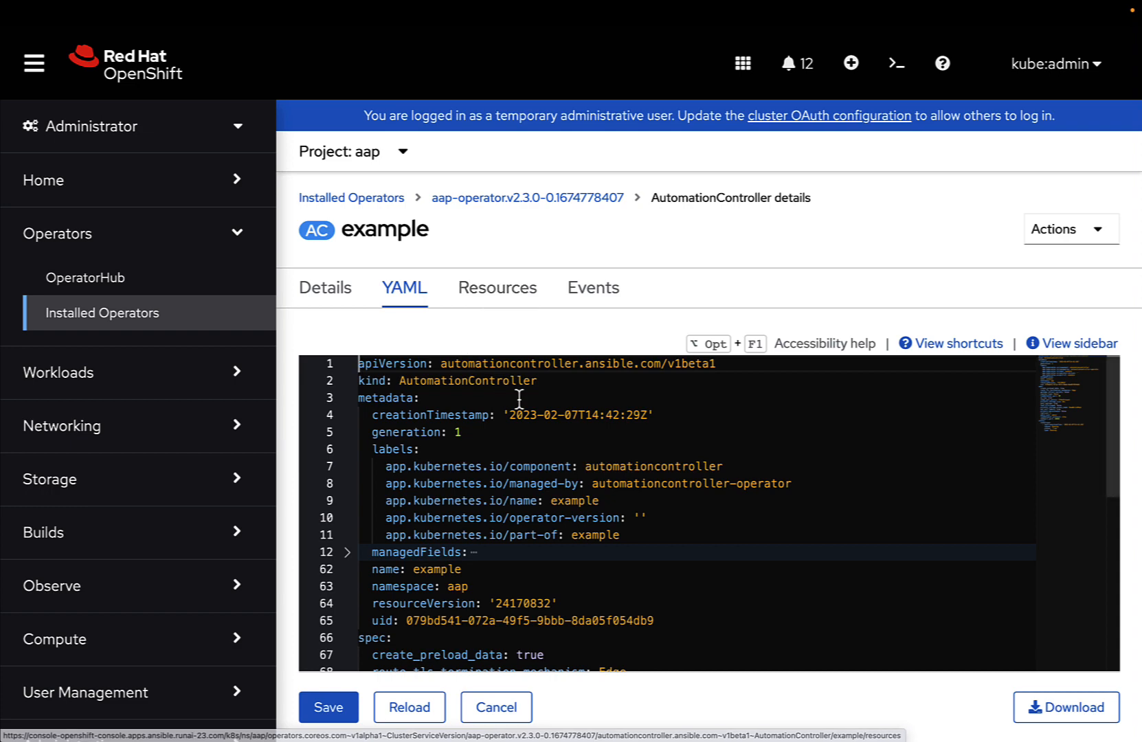
scroll(584, 413, down, 1)
scroll(589, 413, down, 10)
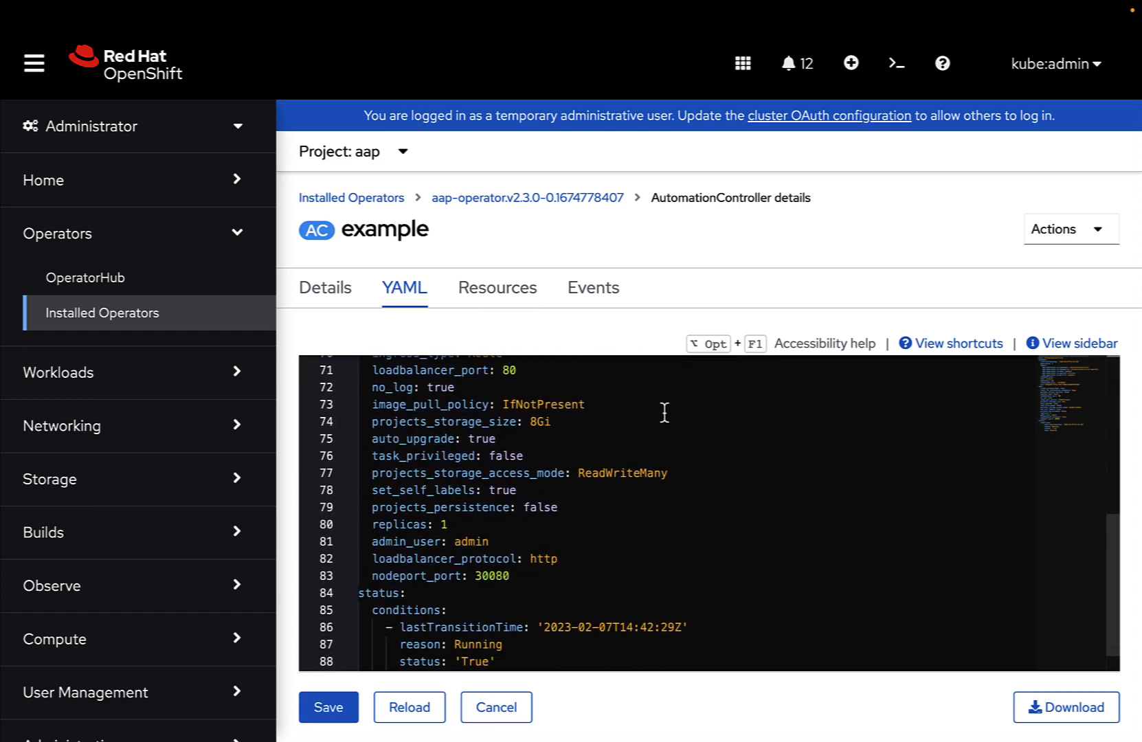
scroll(729, 413, down, 1)
scroll(729, 413, up, 11)
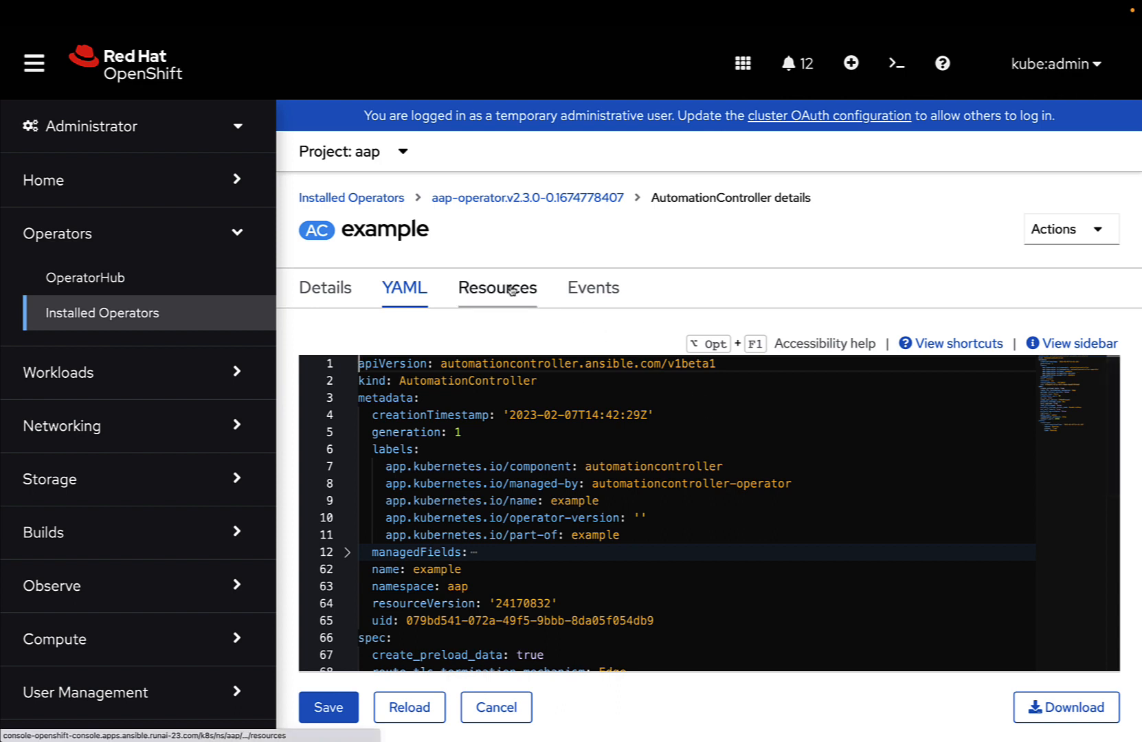
Step: Confirm AutomationController 'example' has no events and return to the operator's All instances list
click(578, 293)
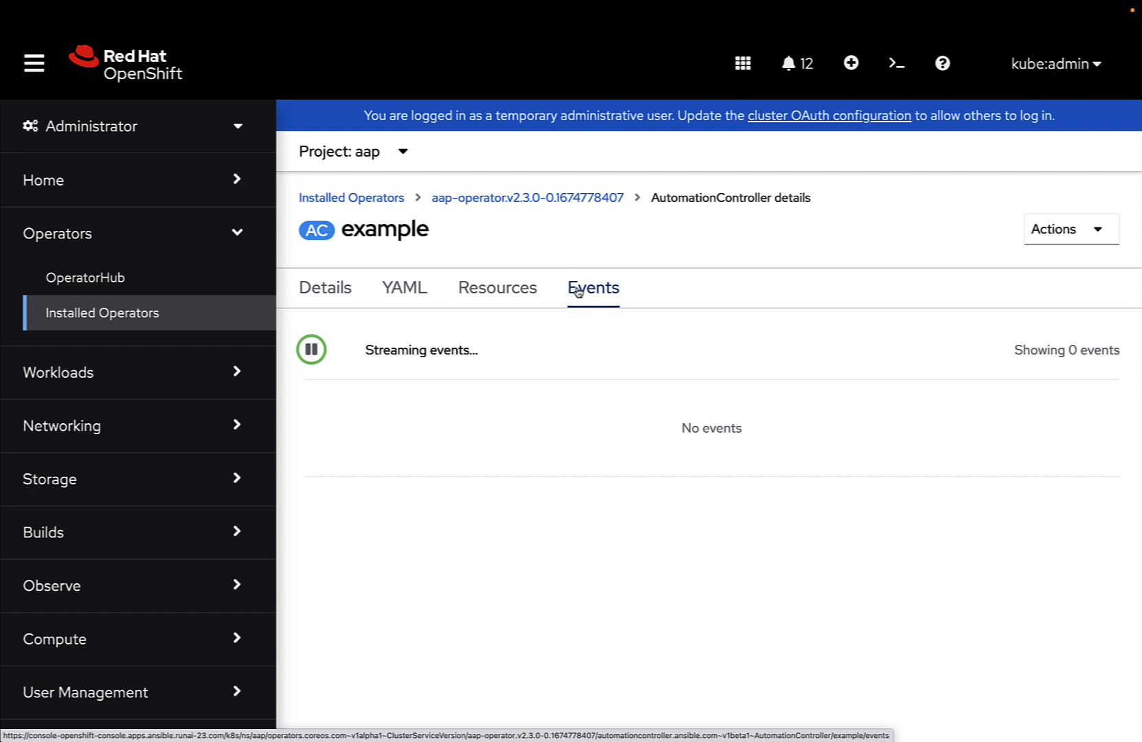
click(578, 198)
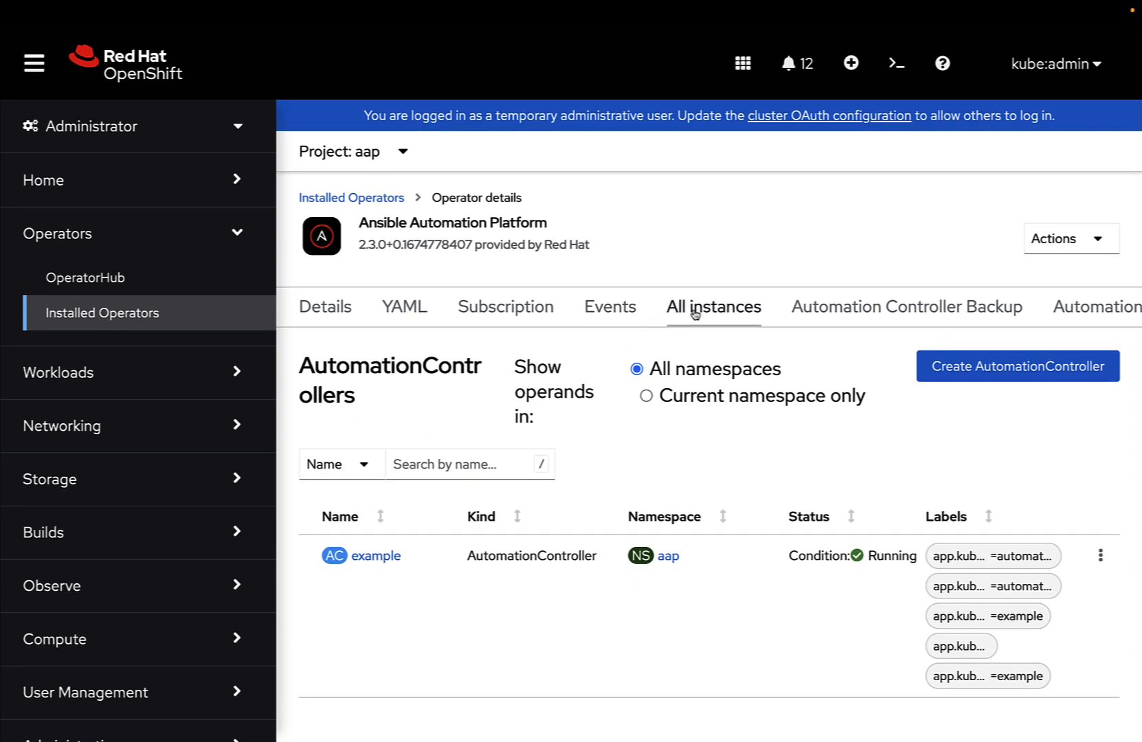
click(697, 312)
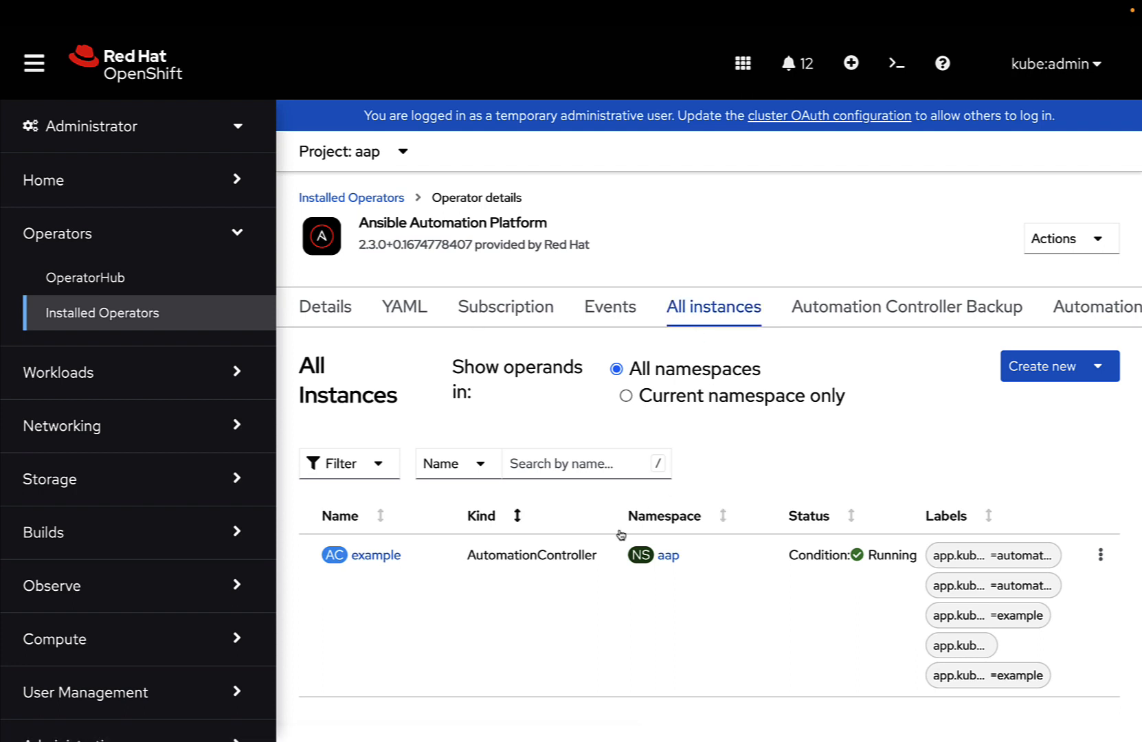
Step: Reopen the 'example' controller, check its Actions menu and head back to the operator page
click(376, 560)
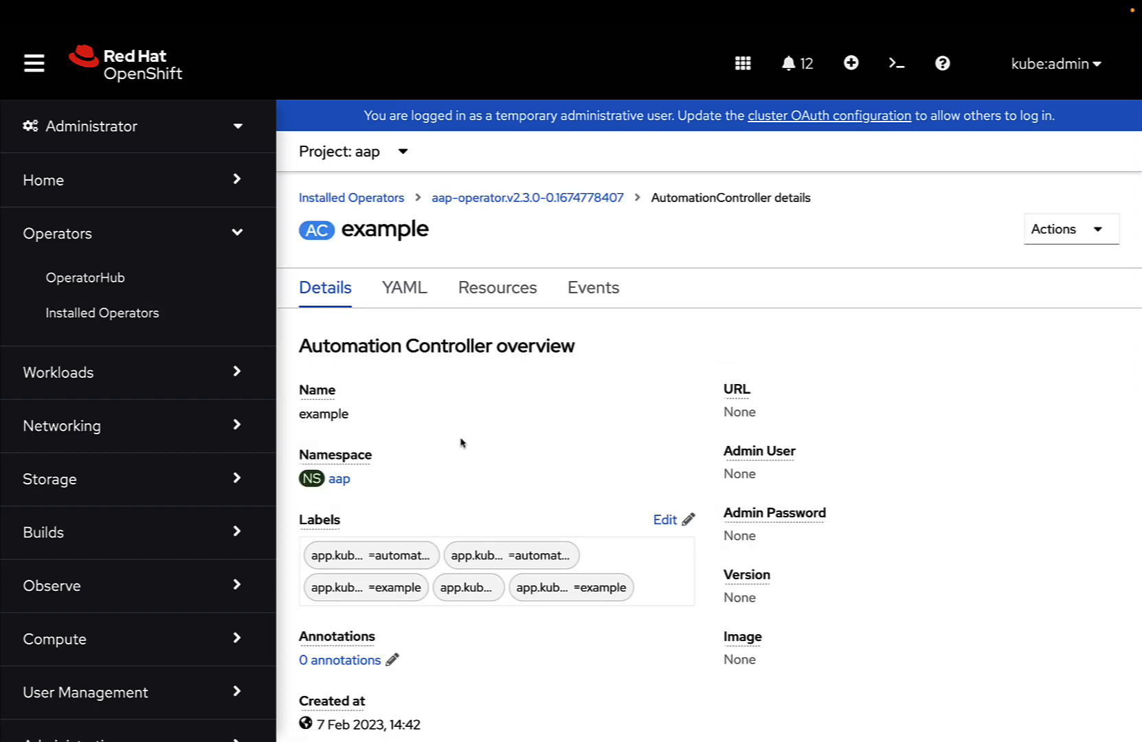
scroll(461, 442, down, 1)
scroll(461, 442, down, 2)
scroll(461, 442, down, 2)
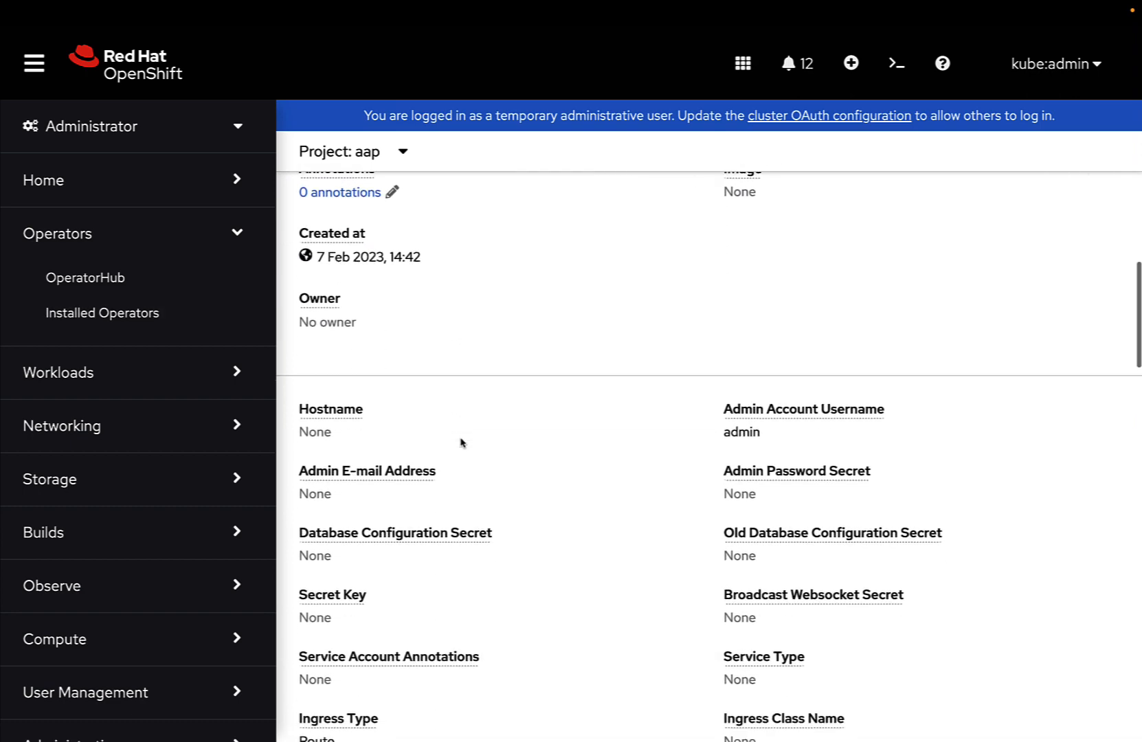
scroll(461, 442, up, 2)
scroll(462, 443, up, 3)
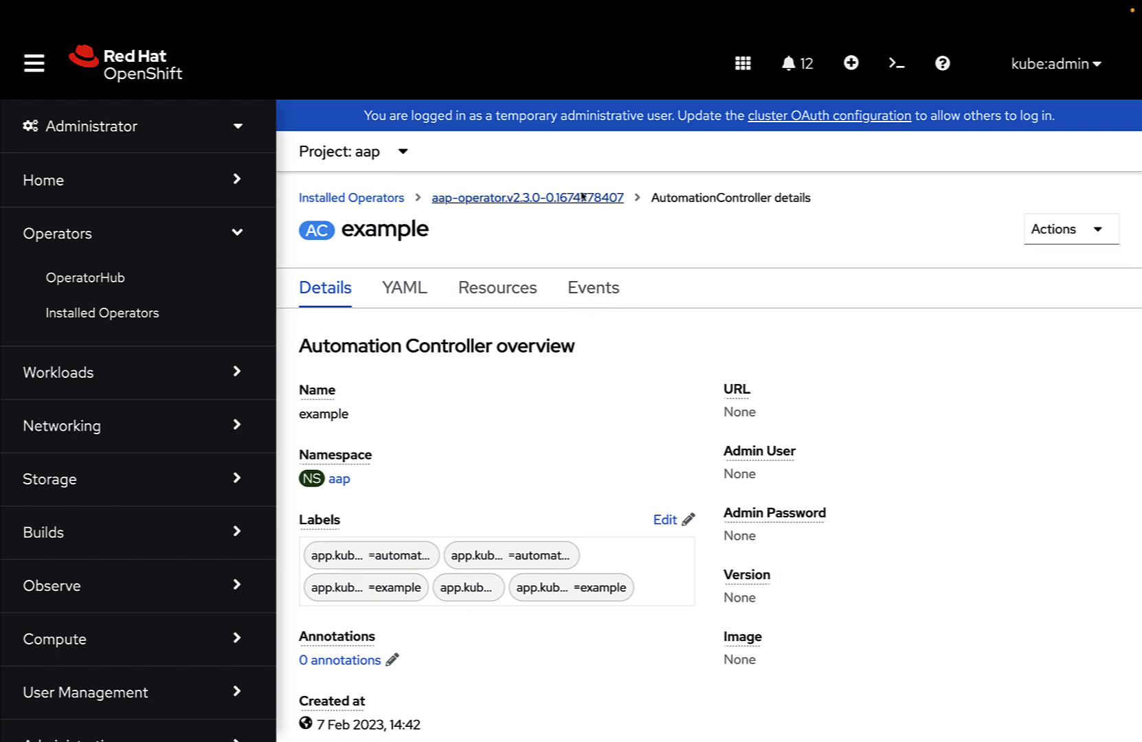
click(1091, 241)
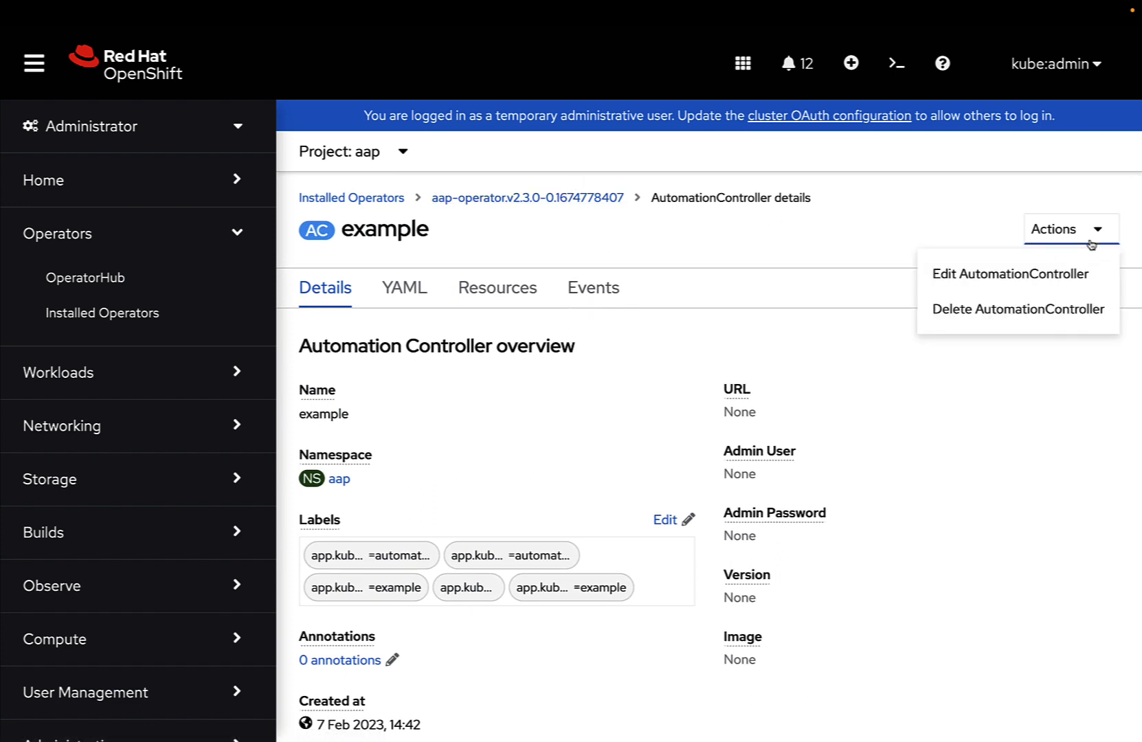
click(805, 234)
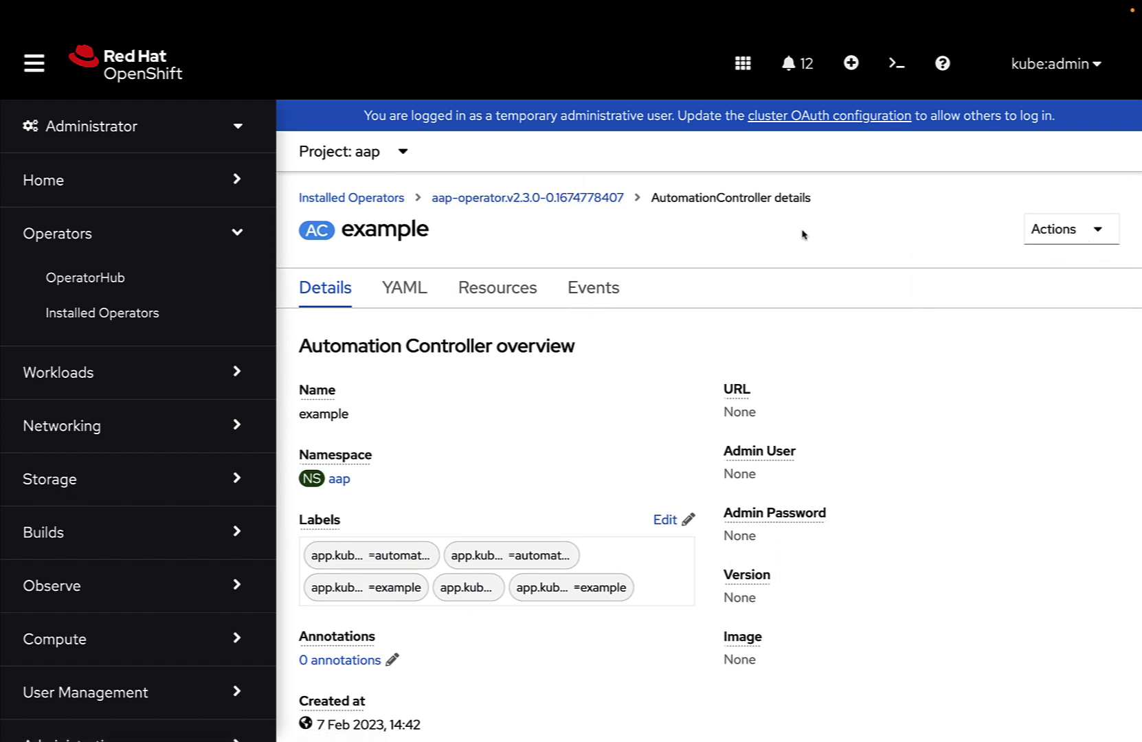
Step: Show the Ansible Automation Platform operator's AutomationHub instances list
click(515, 196)
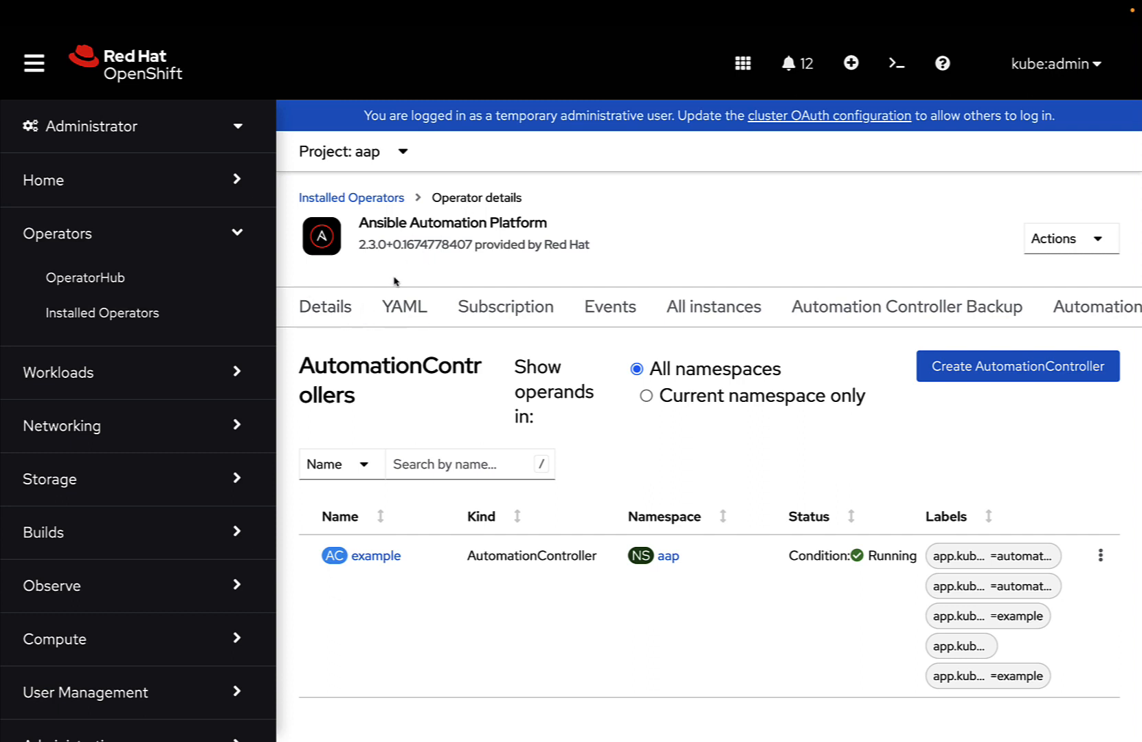
scroll(783, 314, right, 2)
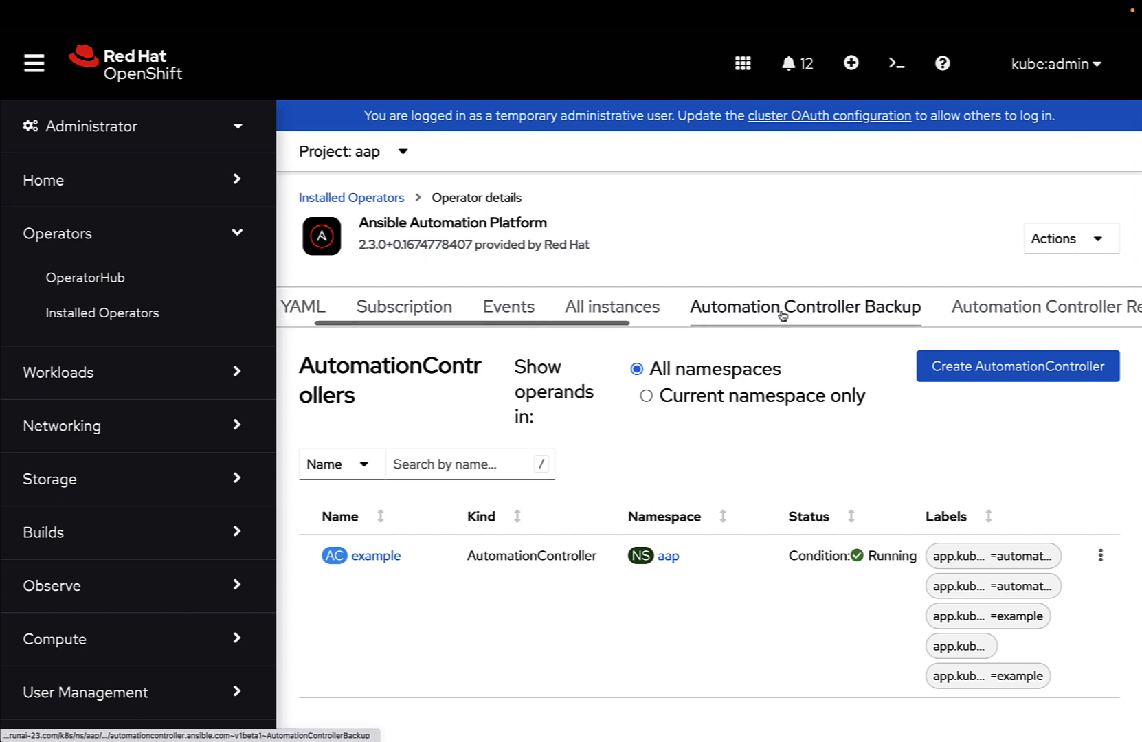
scroll(783, 315, right, 2)
scroll(783, 315, right, 3)
scroll(783, 315, right, 2)
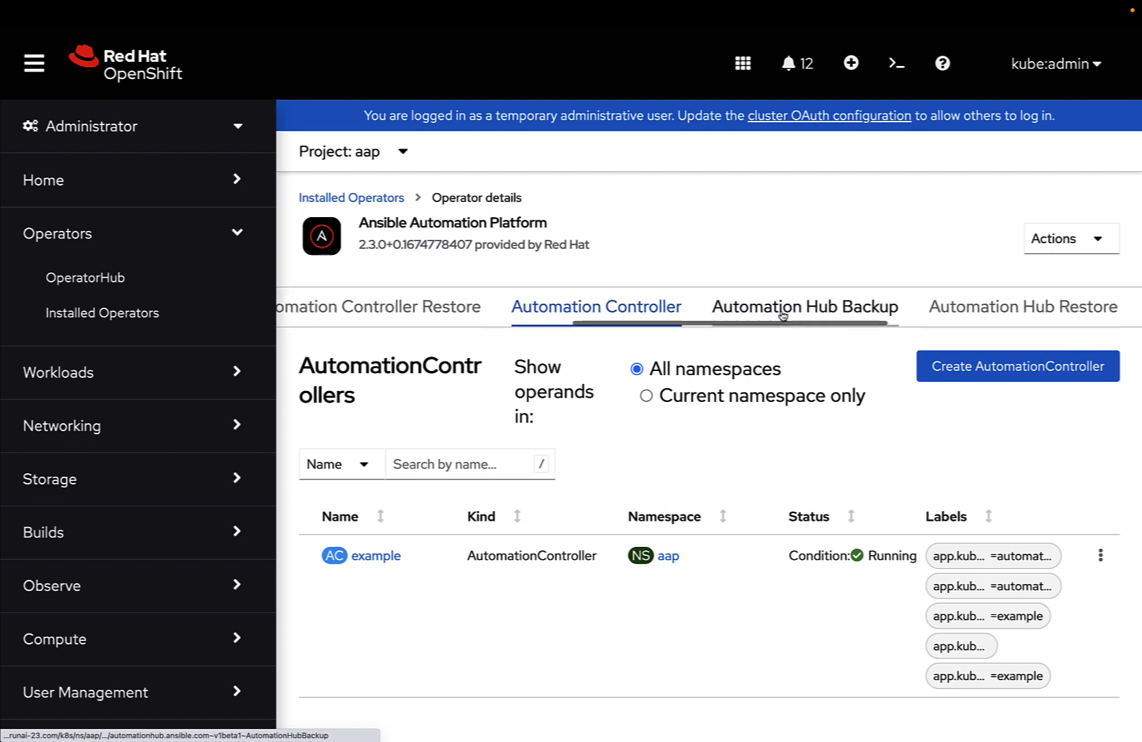
scroll(783, 315, right, 2)
scroll(782, 315, right, 1)
click(899, 311)
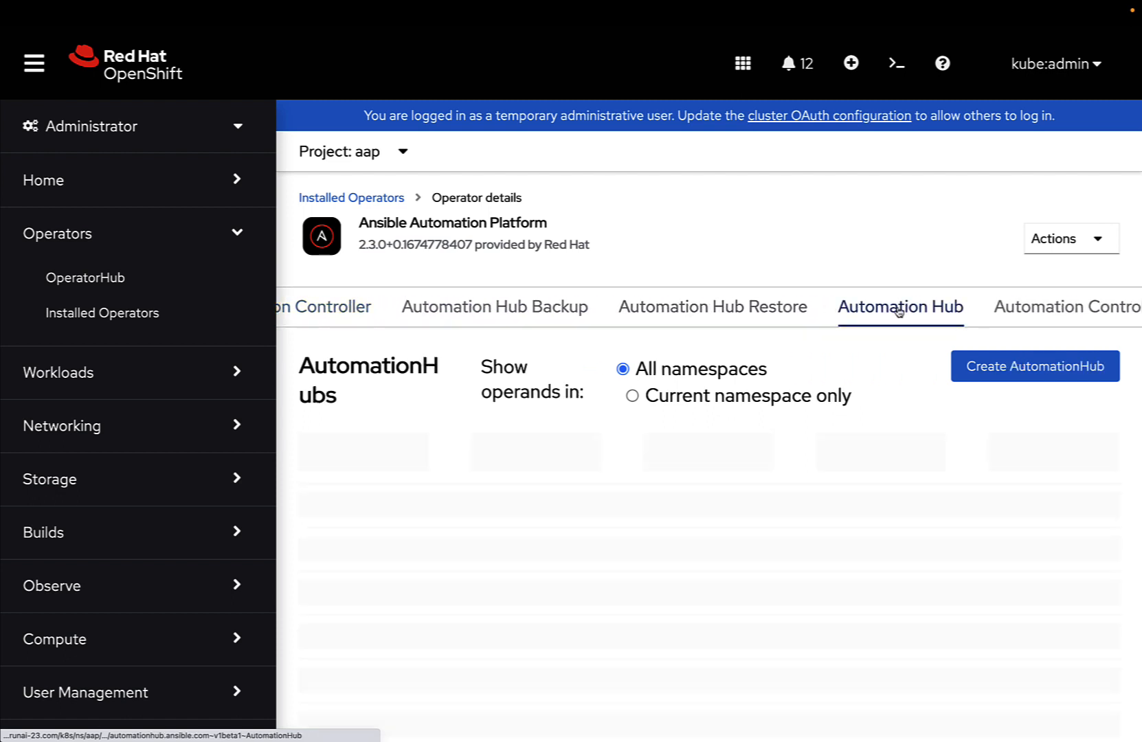
Step: Create an AutomationHub named 'example' in namespace aap with default settings
click(1026, 366)
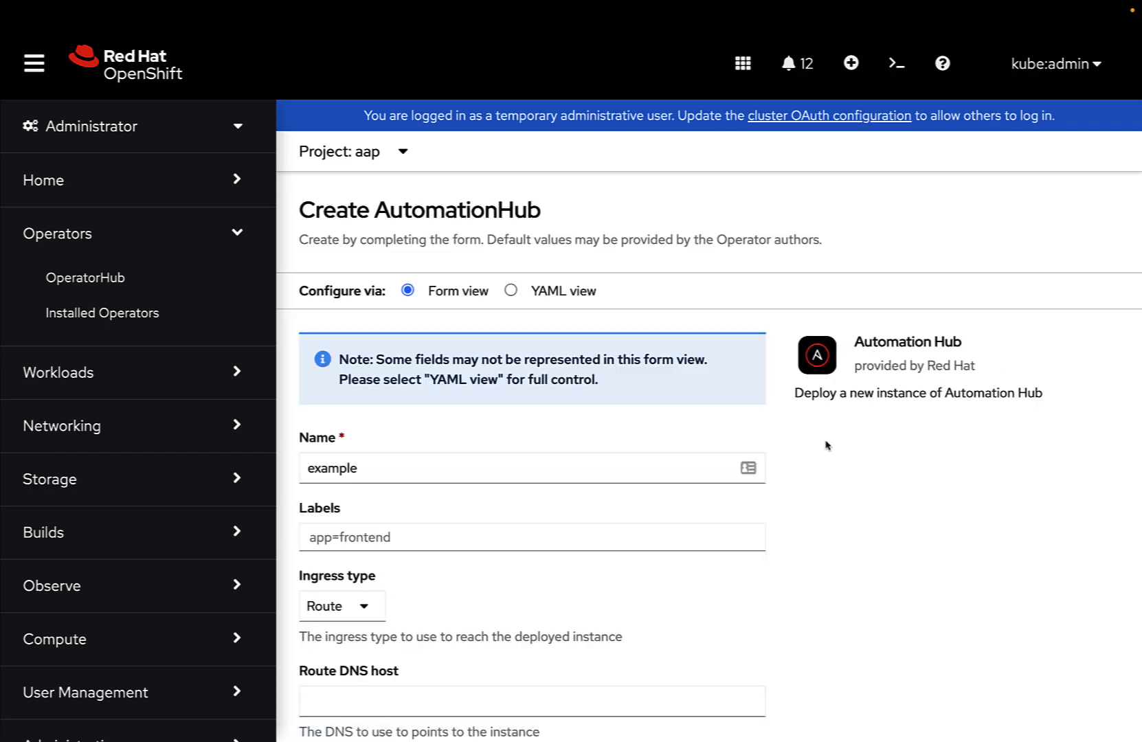
scroll(827, 446, down, 1)
scroll(826, 446, down, 2)
scroll(826, 445, down, 1)
scroll(827, 446, down, 2)
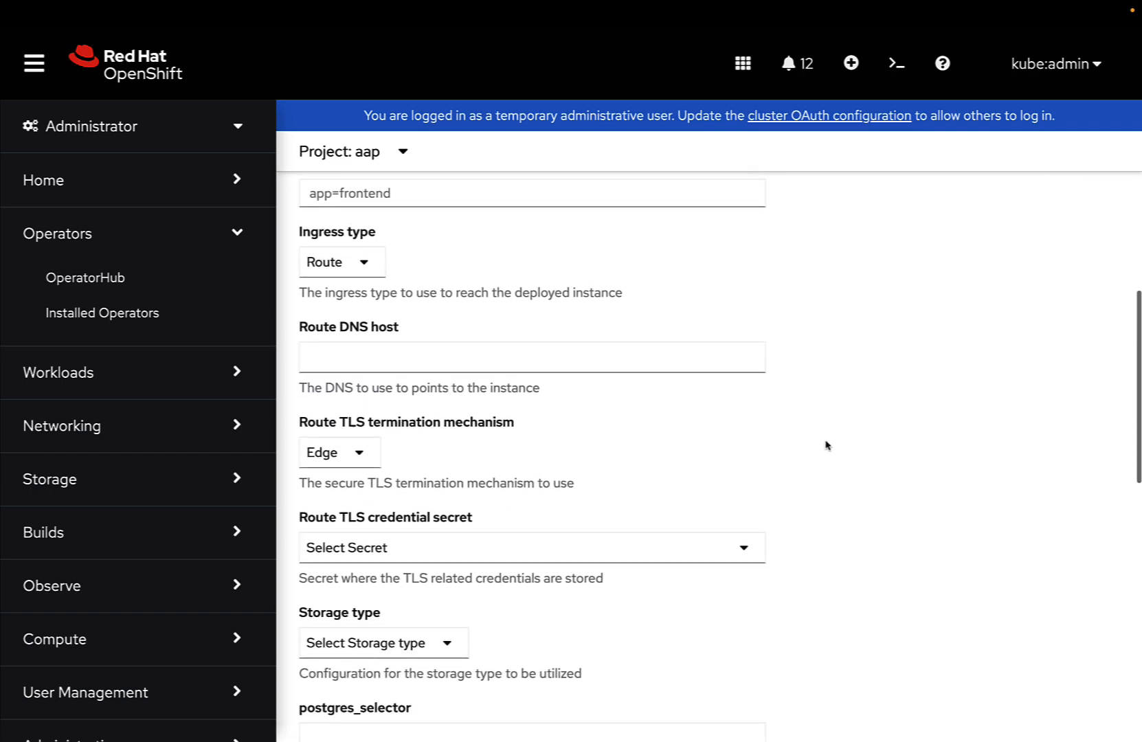
scroll(827, 446, down, 1)
scroll(826, 446, down, 2)
scroll(826, 445, down, 1)
scroll(827, 445, down, 3)
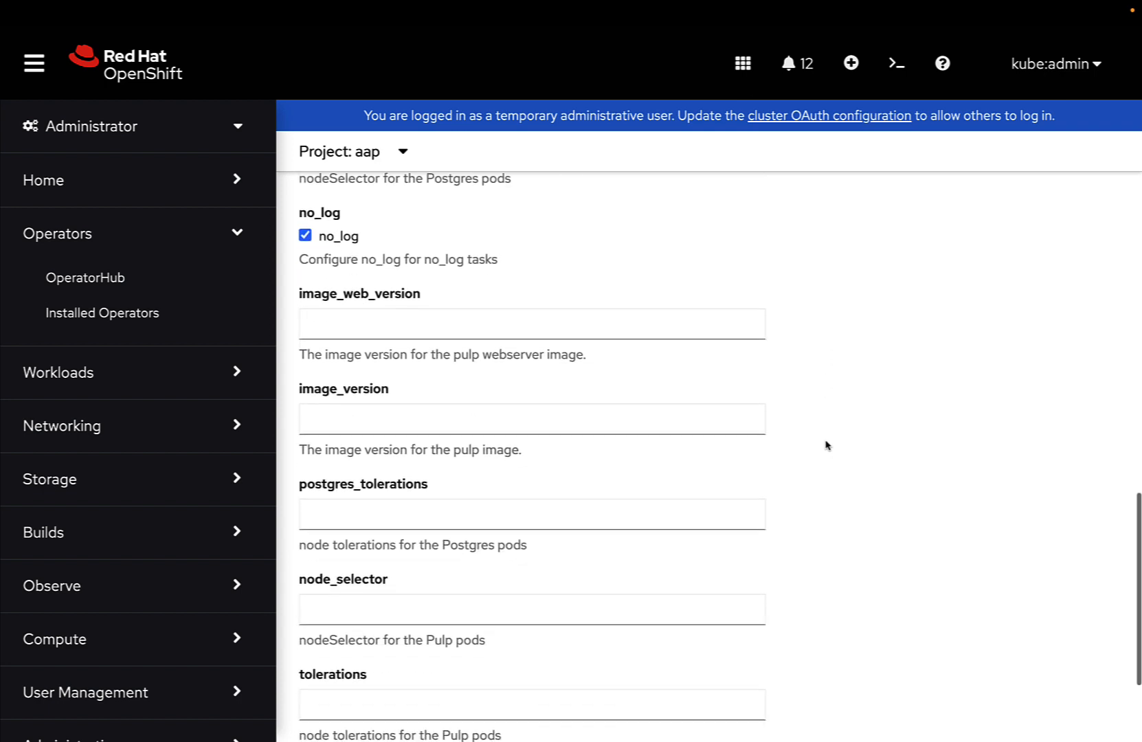
scroll(826, 446, down, 2)
scroll(826, 446, down, 1)
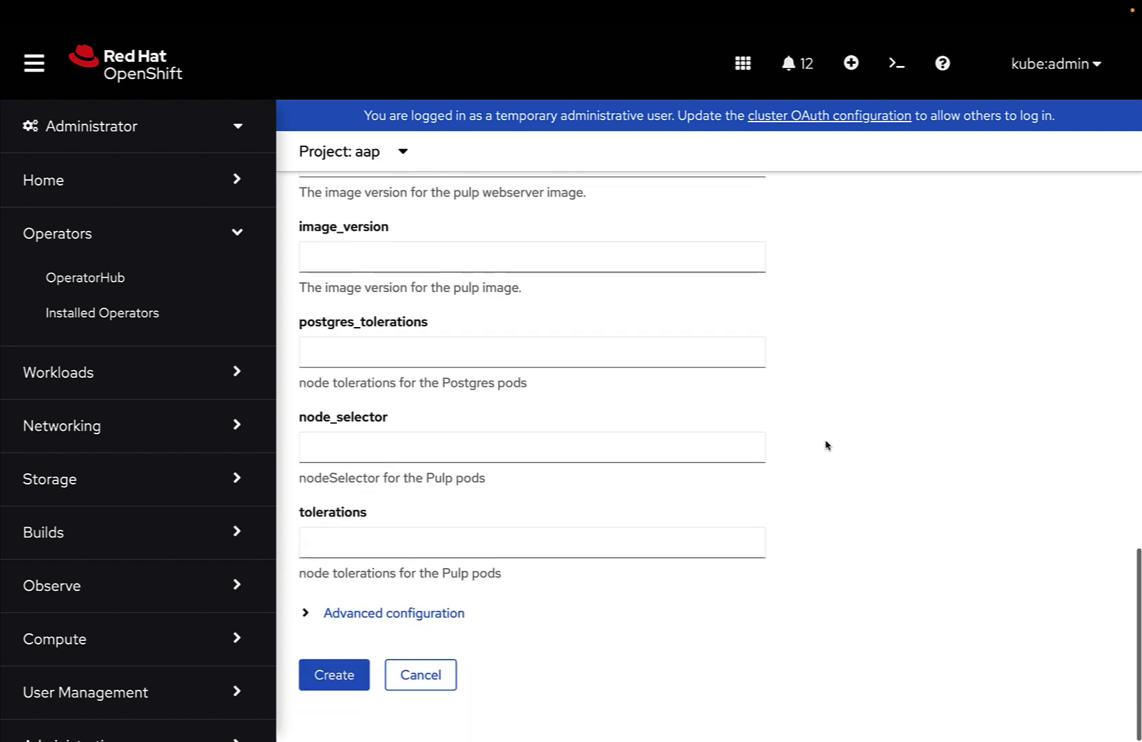
click(360, 680)
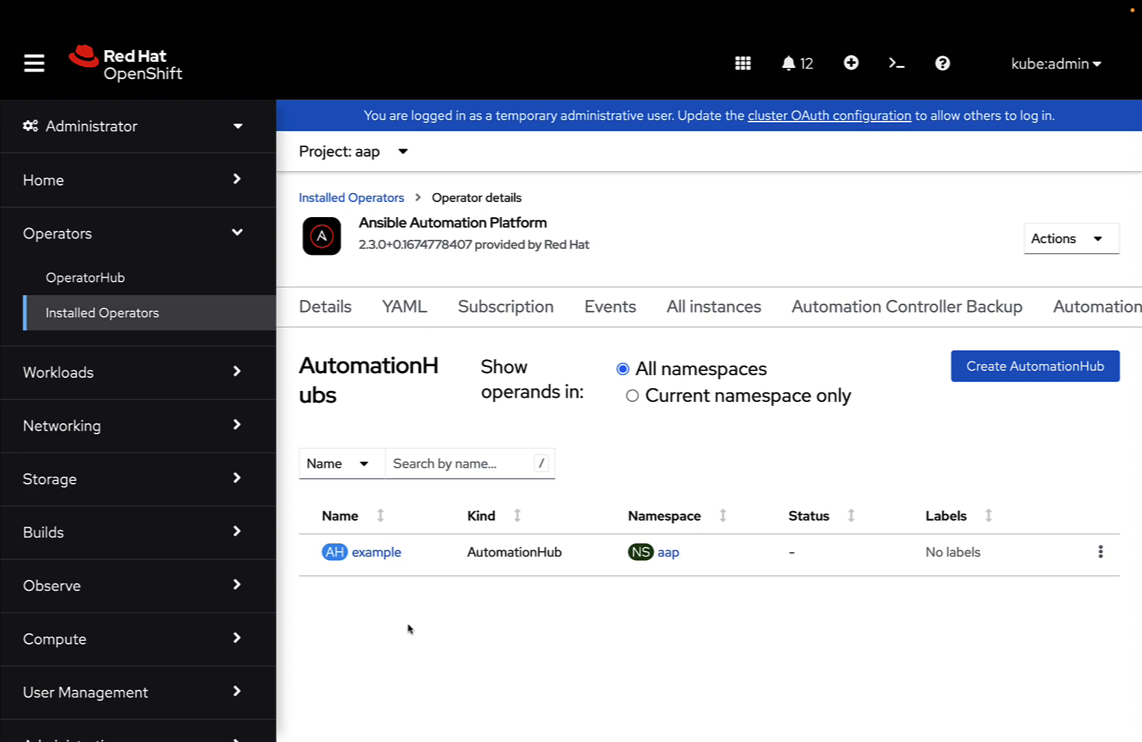
Step: Review AutomationHub 'example' details and conditions, Database-Ready still False
click(372, 555)
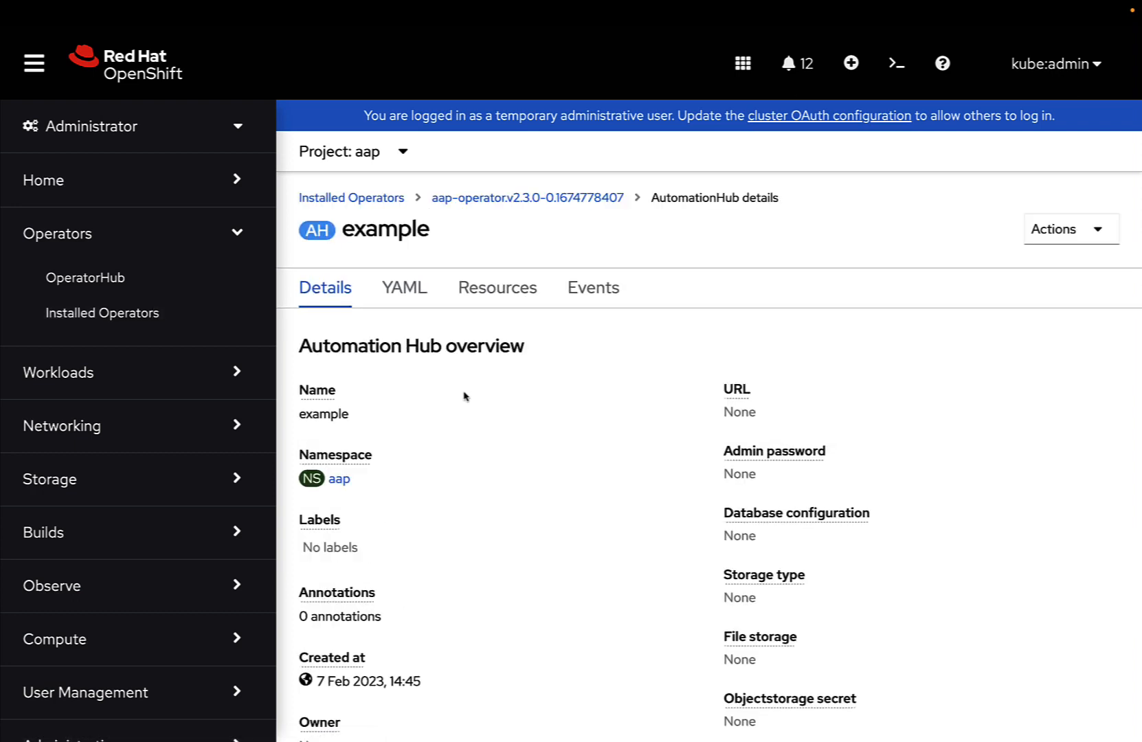
scroll(464, 396, down, 3)
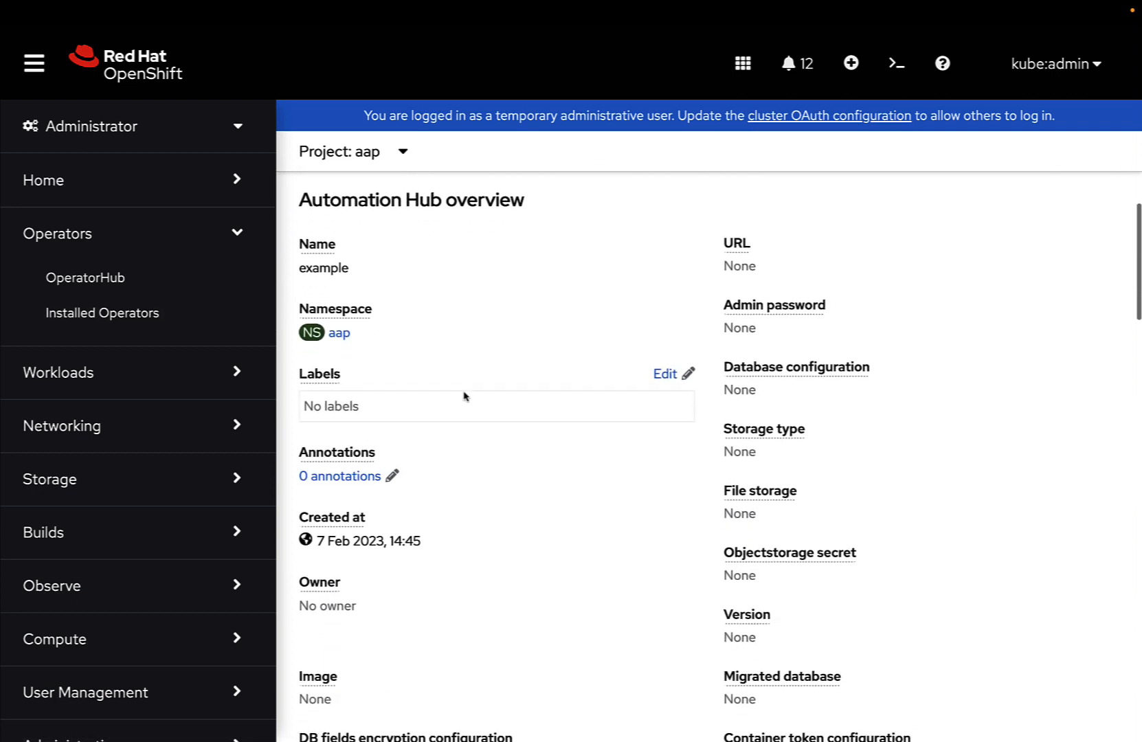
scroll(464, 395, down, 3)
scroll(464, 396, down, 3)
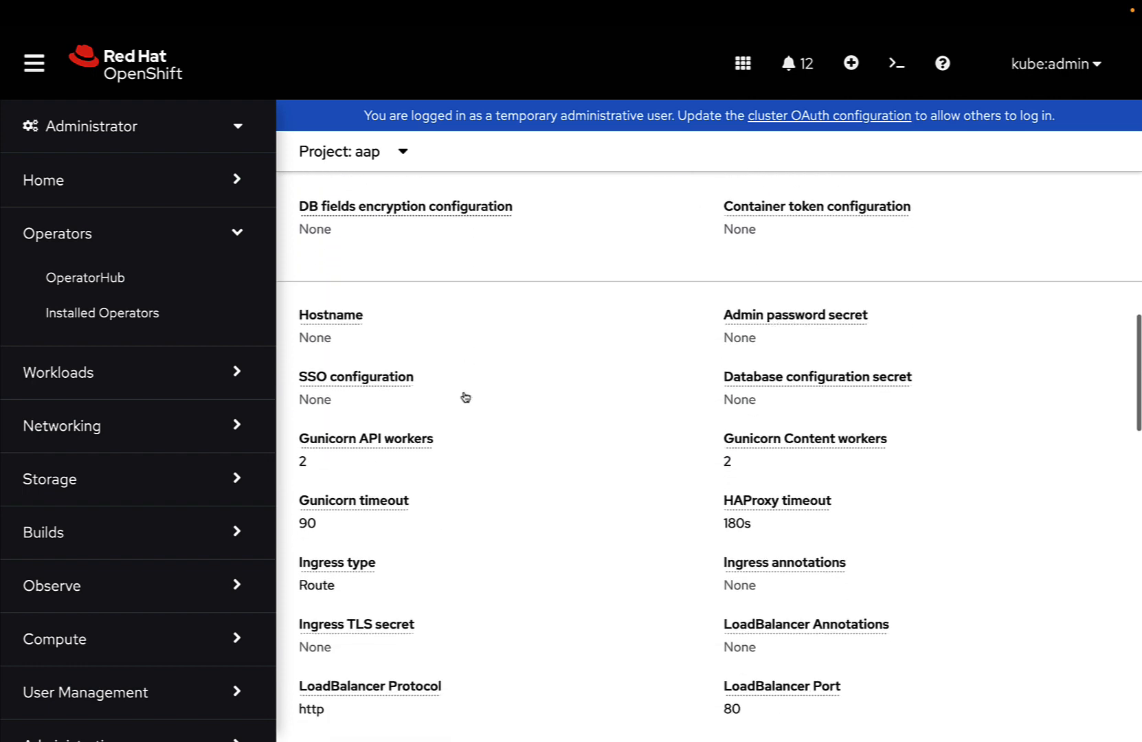
scroll(464, 396, down, 3)
scroll(464, 396, down, 2)
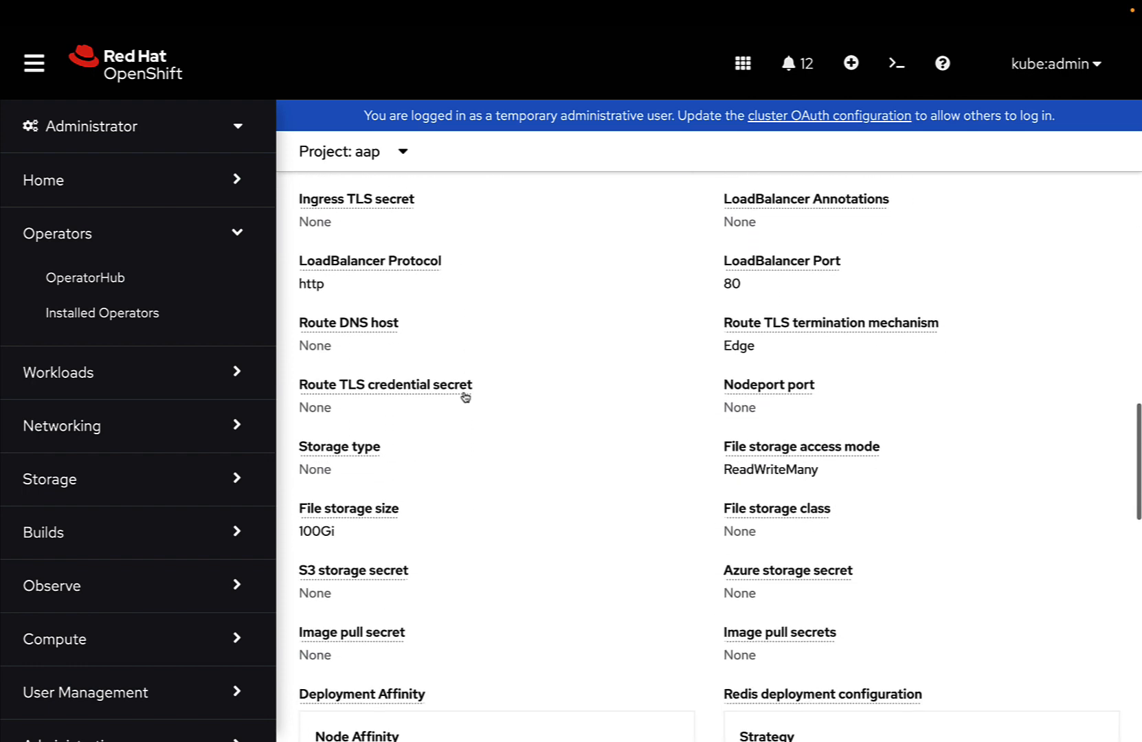
scroll(464, 396, down, 3)
scroll(464, 396, down, 3)
scroll(464, 396, down, 2)
scroll(464, 396, down, 2)
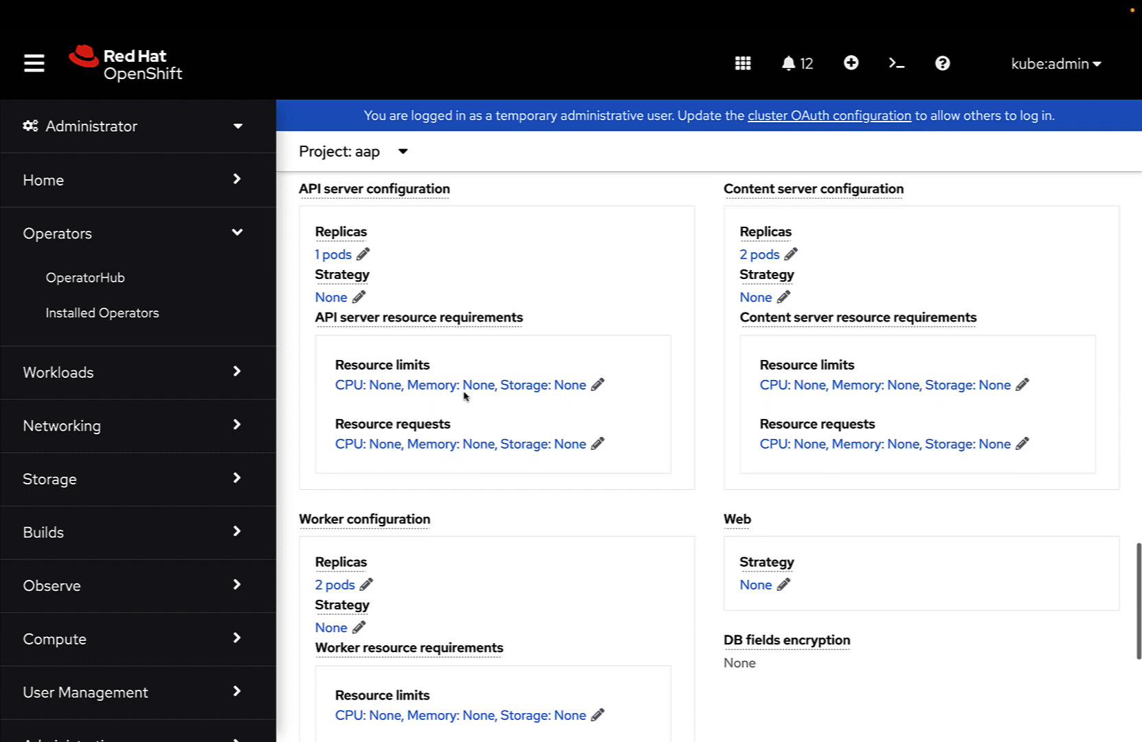
scroll(464, 396, down, 2)
scroll(464, 396, down, 3)
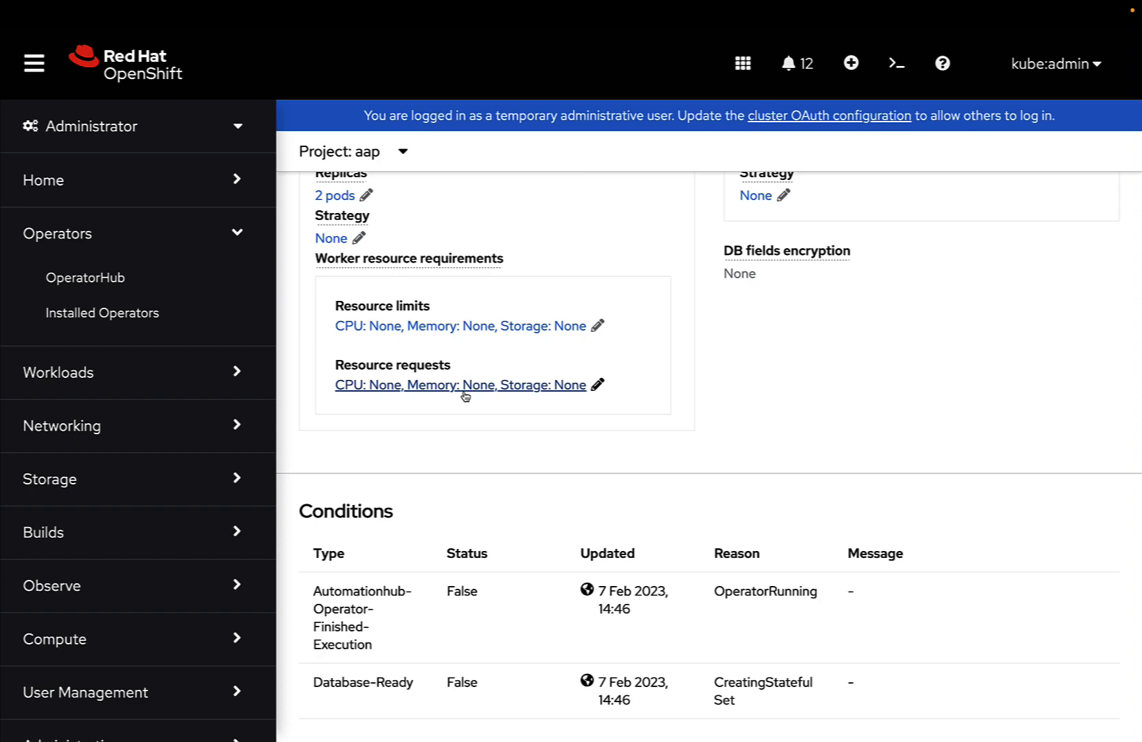
scroll(465, 396, up, 2)
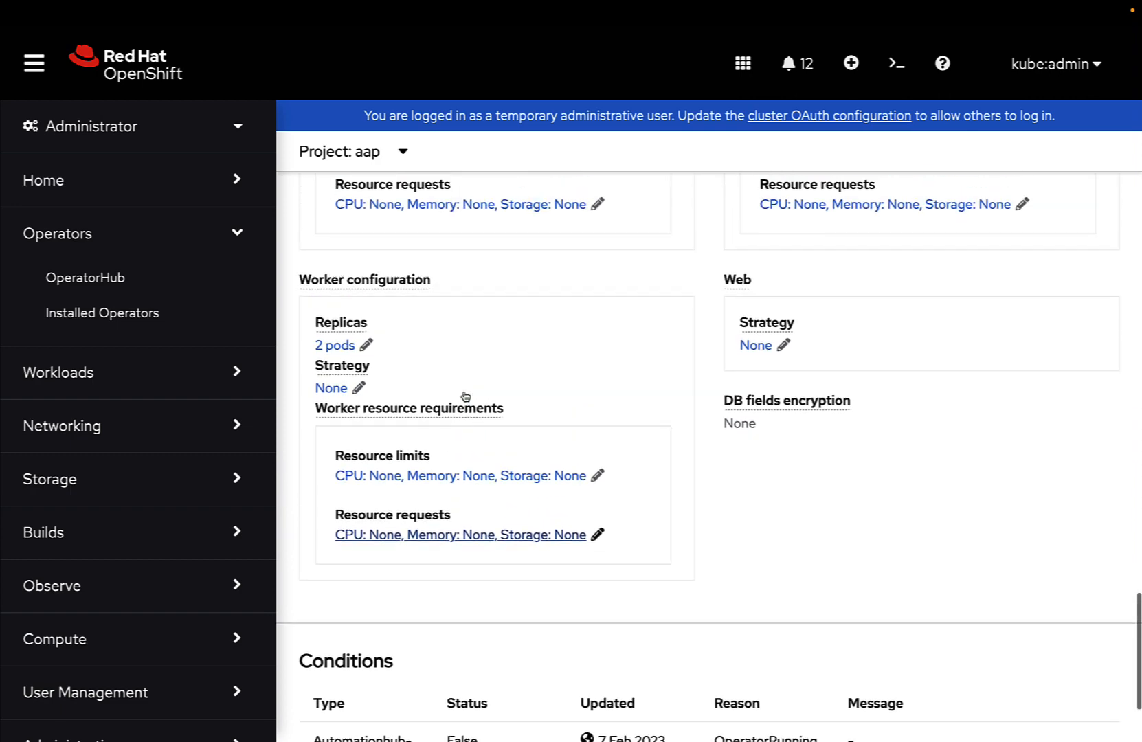
scroll(464, 396, up, 3)
scroll(465, 396, up, 5)
scroll(464, 395, up, 5)
scroll(465, 396, up, 3)
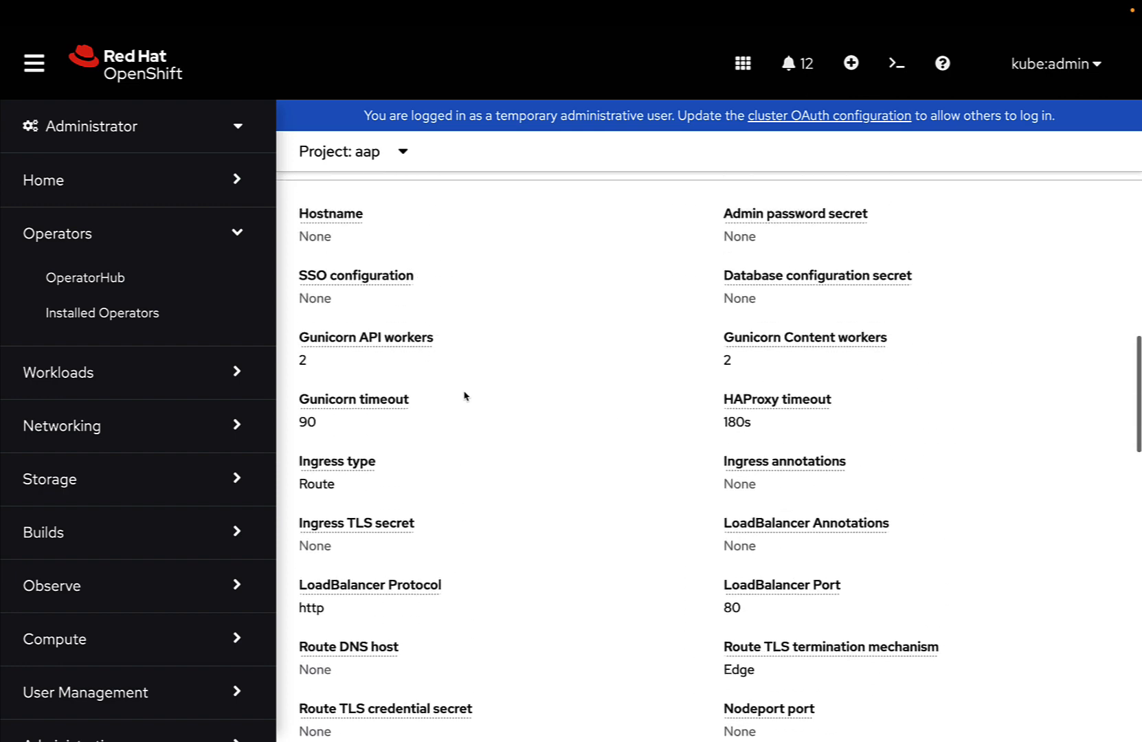
scroll(465, 396, up, 4)
scroll(464, 396, up, 5)
scroll(465, 396, up, 3)
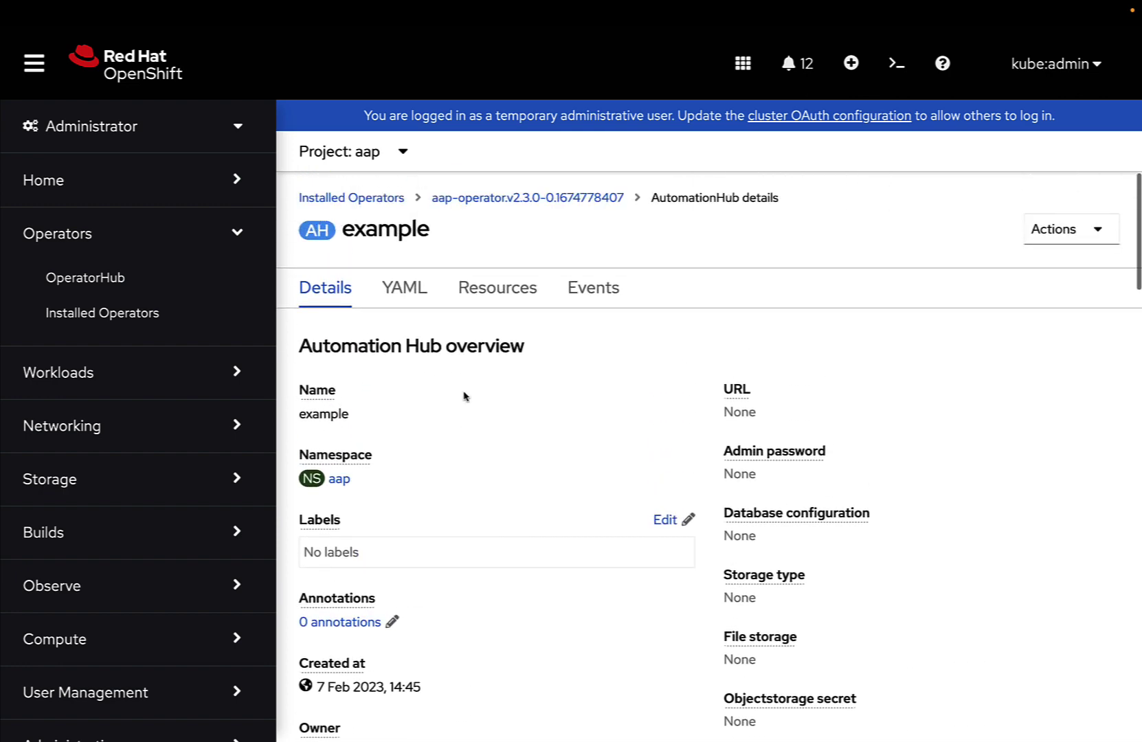
Step: Check the AutomationHub's Resources and Events, then return to the operator's AutomationHubs list
click(518, 297)
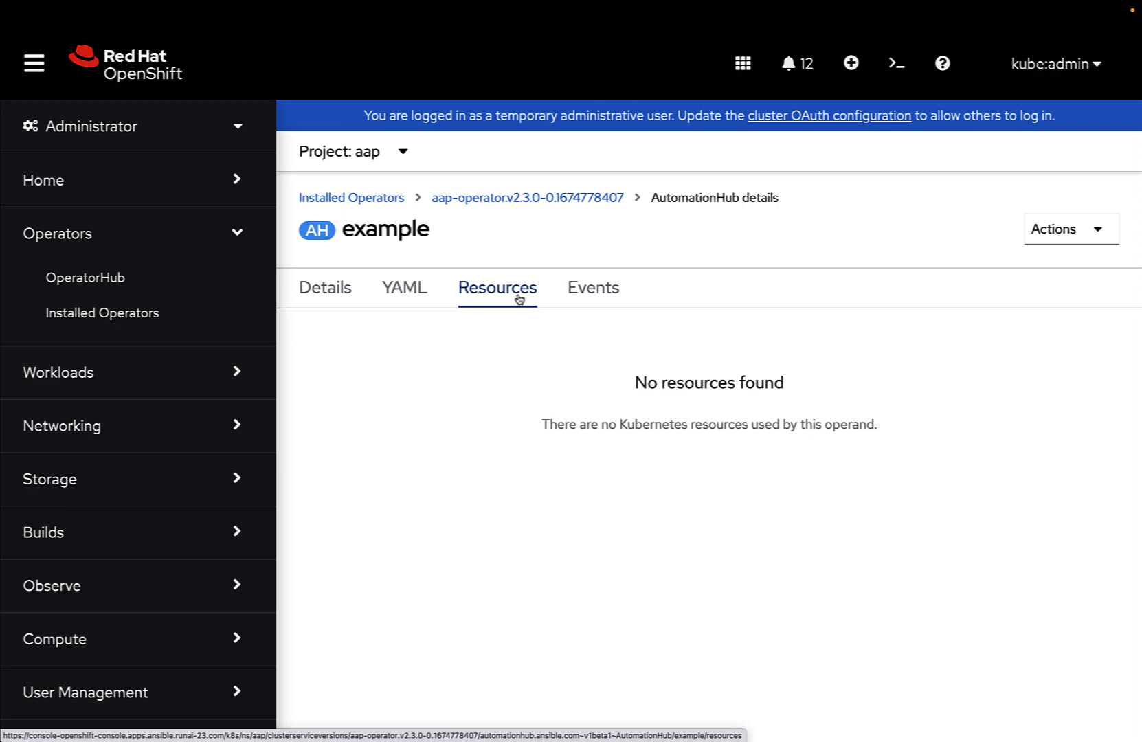
click(574, 297)
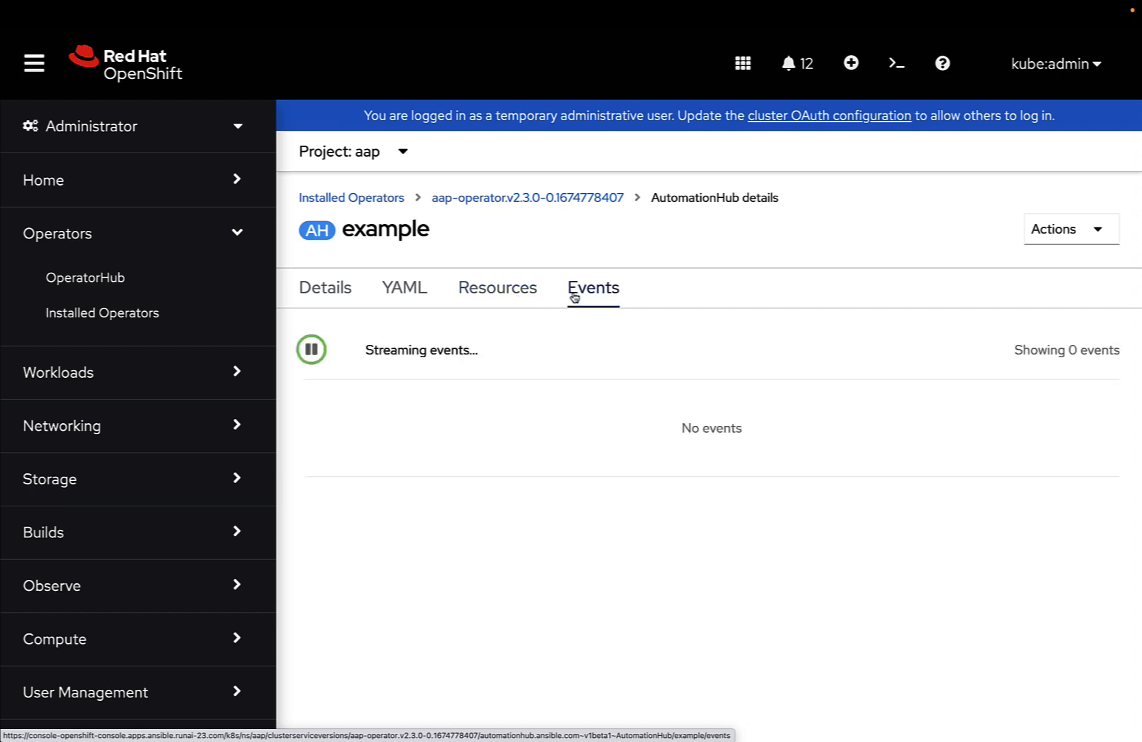
click(553, 198)
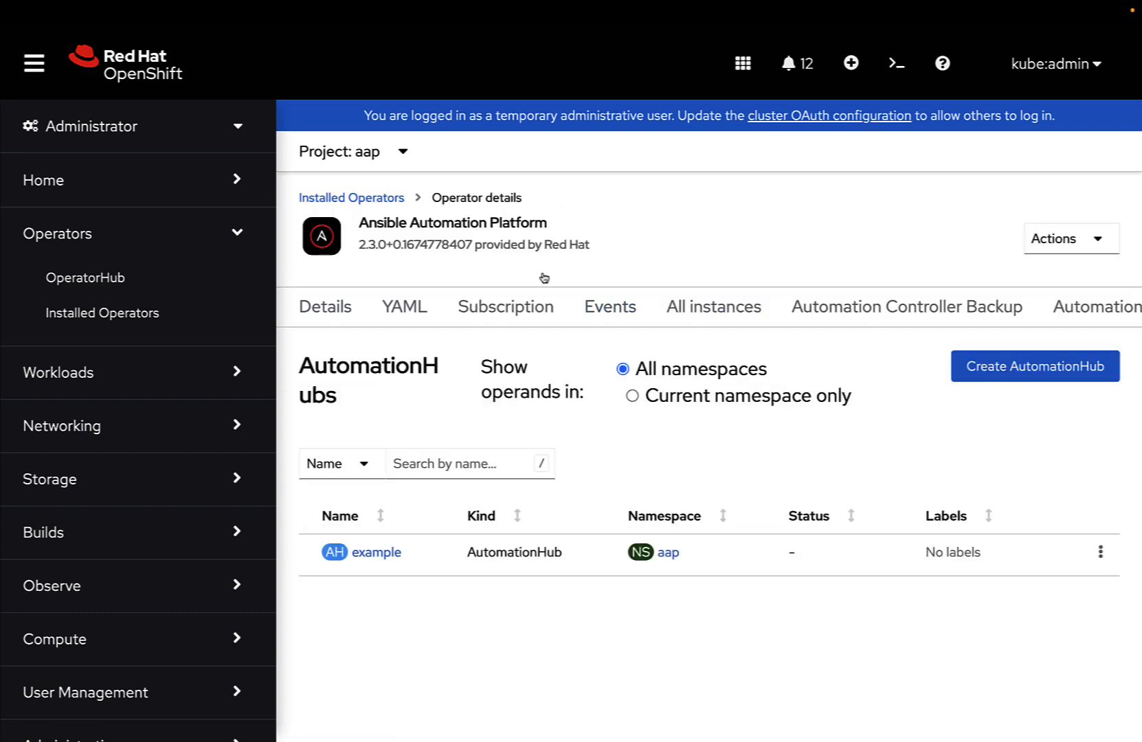
Step: List all operator instances: controller 'example' Running and hub 'example' in aap
click(681, 308)
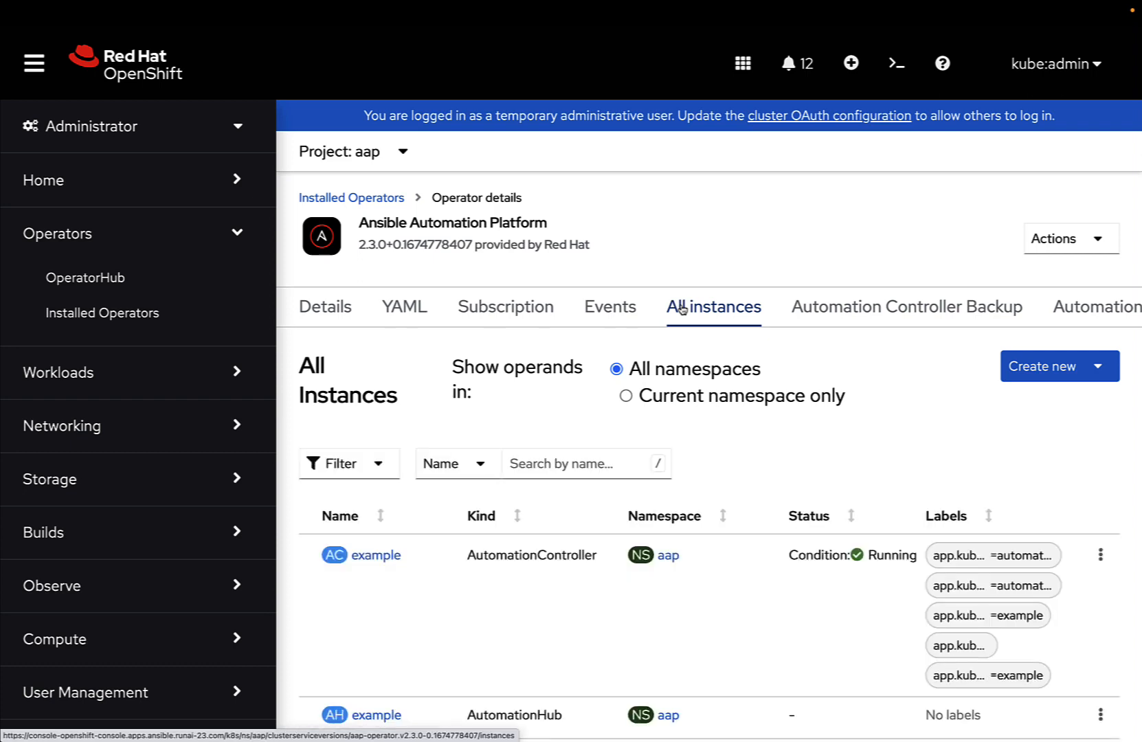
scroll(674, 397, down, 1)
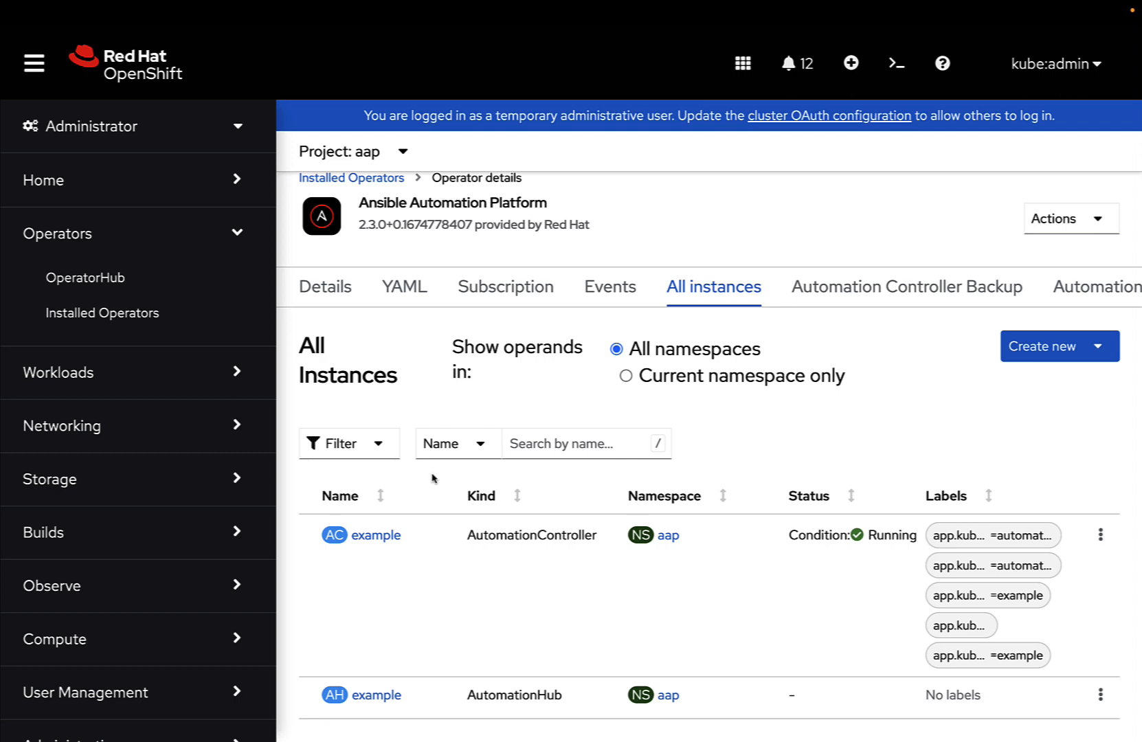
scroll(431, 479, up, 1)
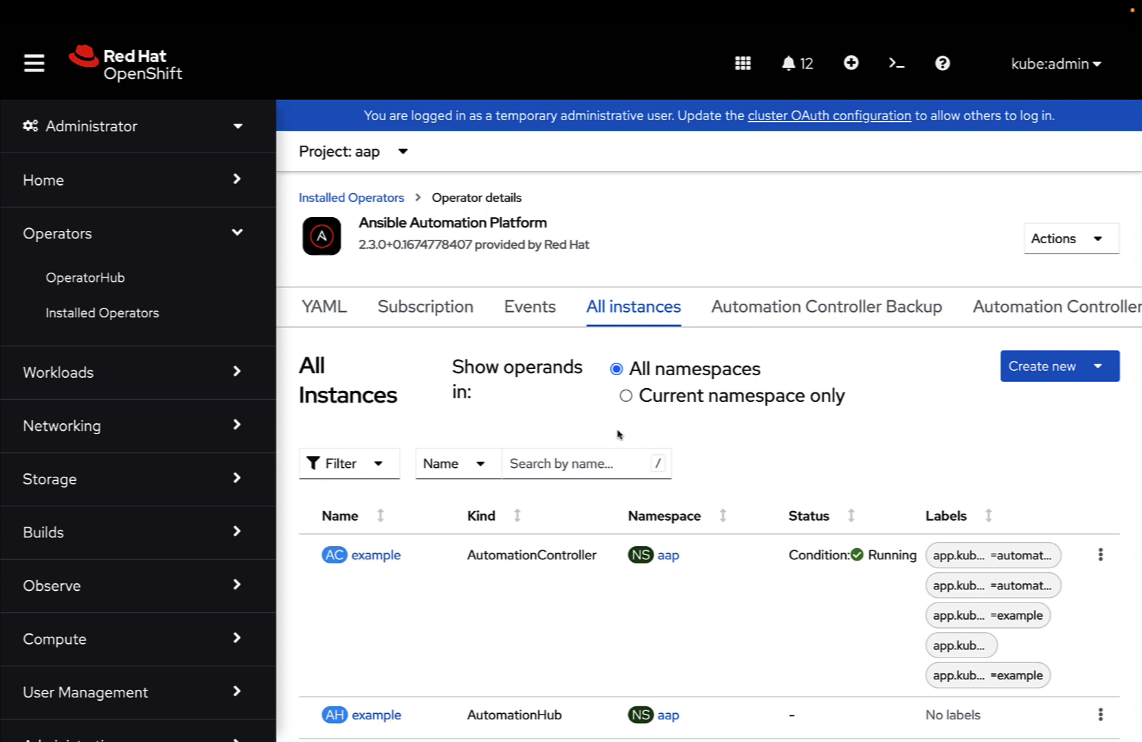
Step: Review the operator's six install events, latest reporting install completed with no errors
click(545, 314)
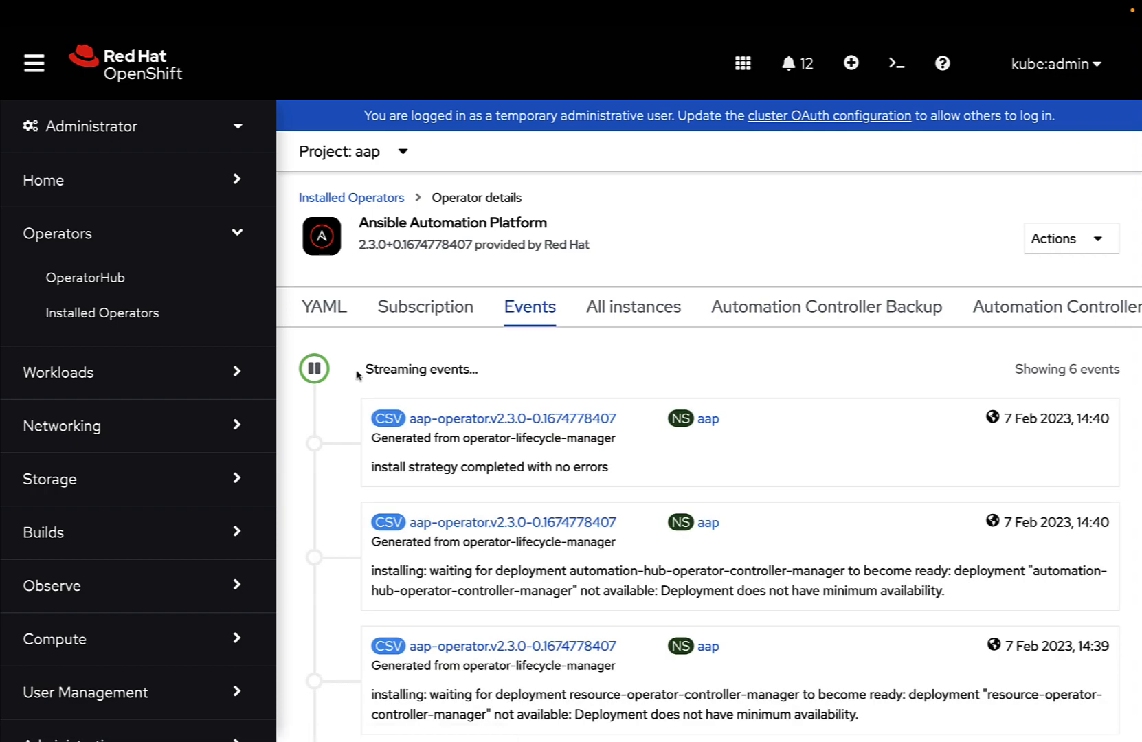
scroll(356, 375, down, 3)
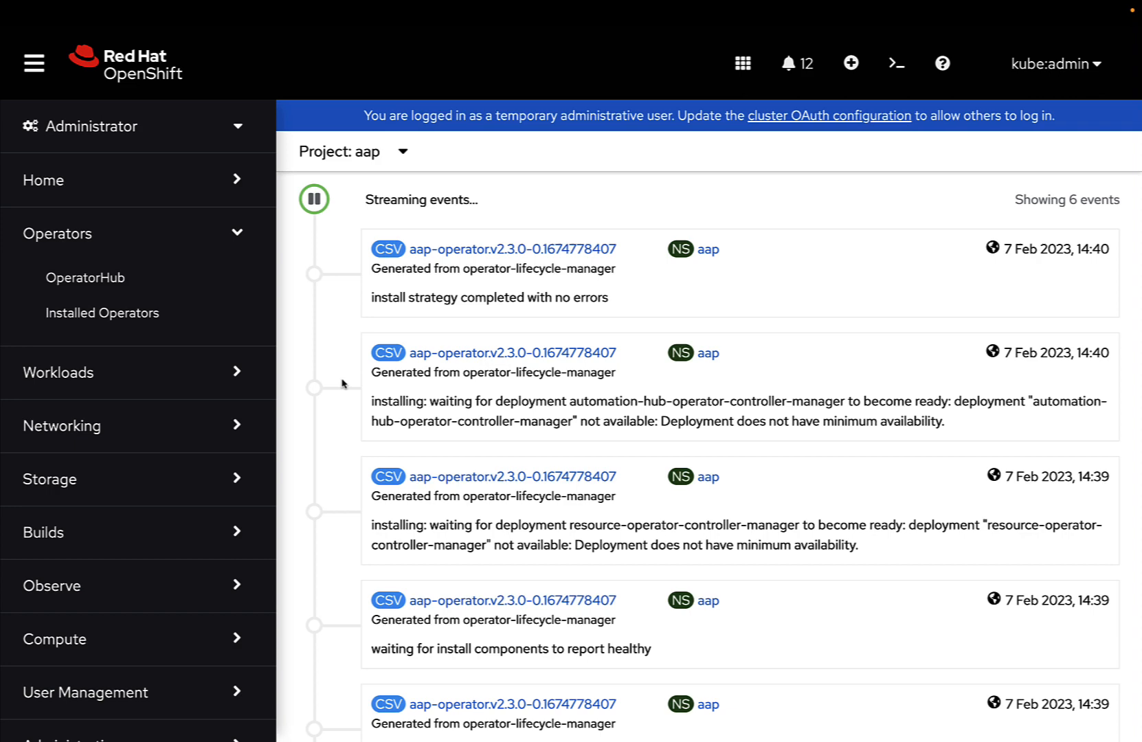
scroll(342, 384, down, 1)
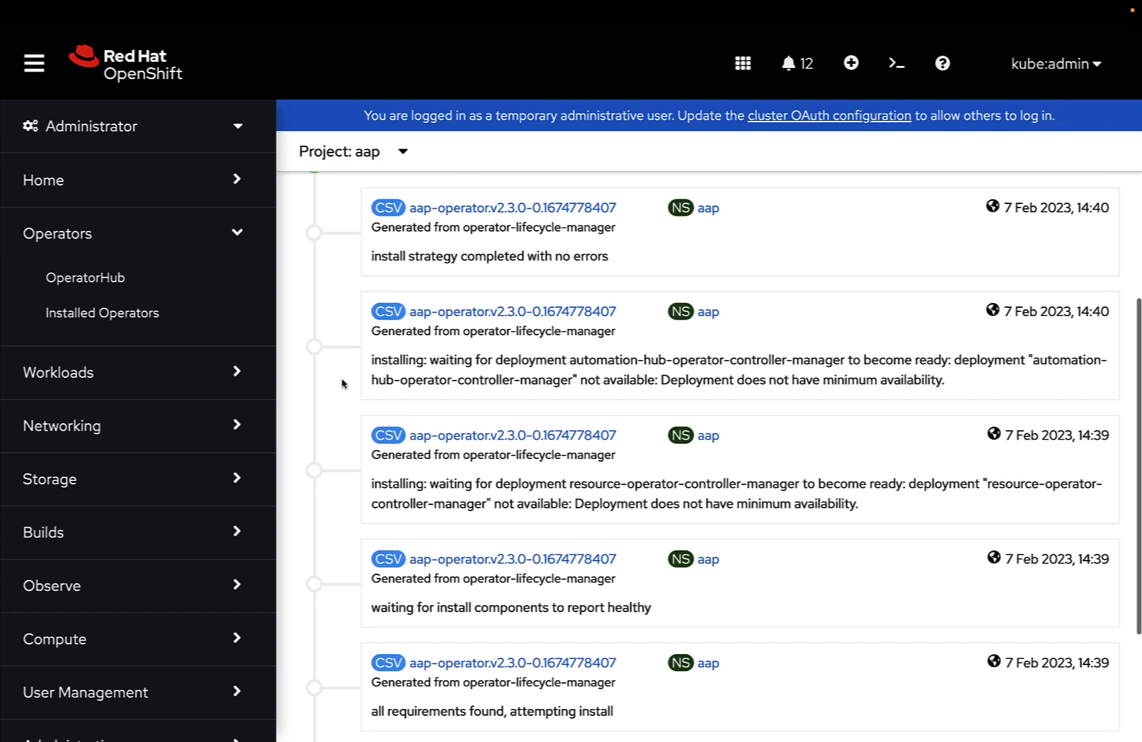
scroll(341, 384, down, 2)
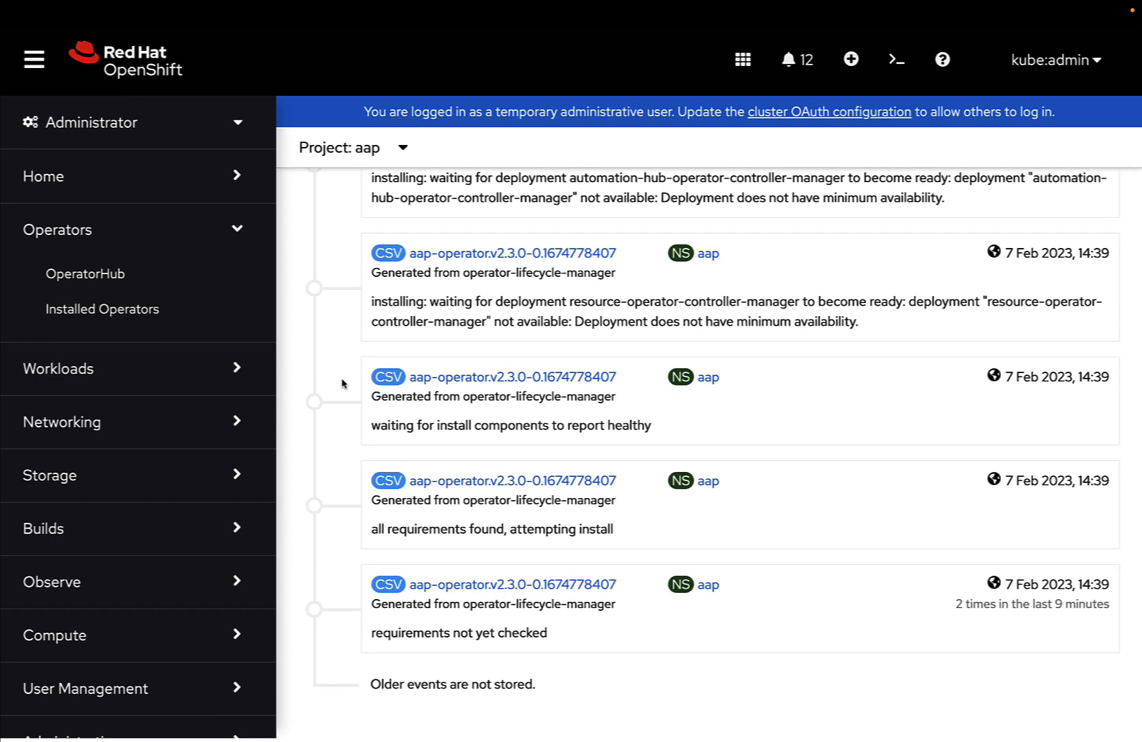
scroll(342, 384, up, 1)
scroll(341, 383, up, 3)
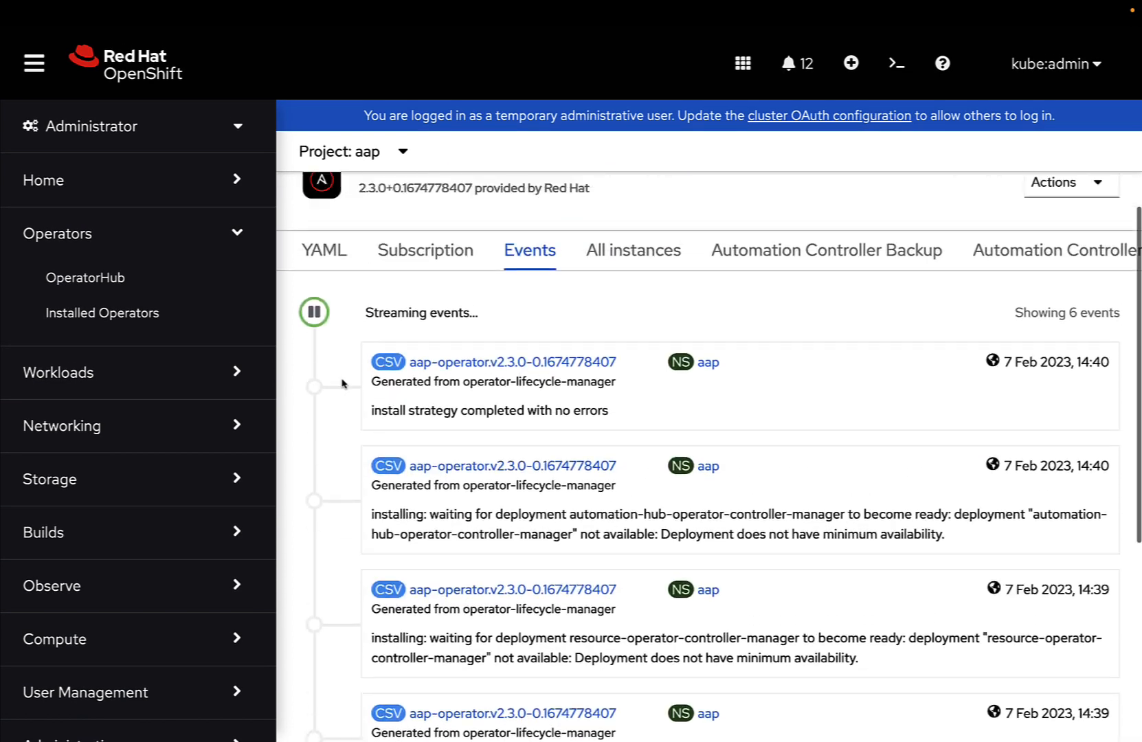
Step: Review the operator's subscription (stable-2.3-cluster-scoped, automatic) and its Complete install plan install-cnzlg
click(408, 307)
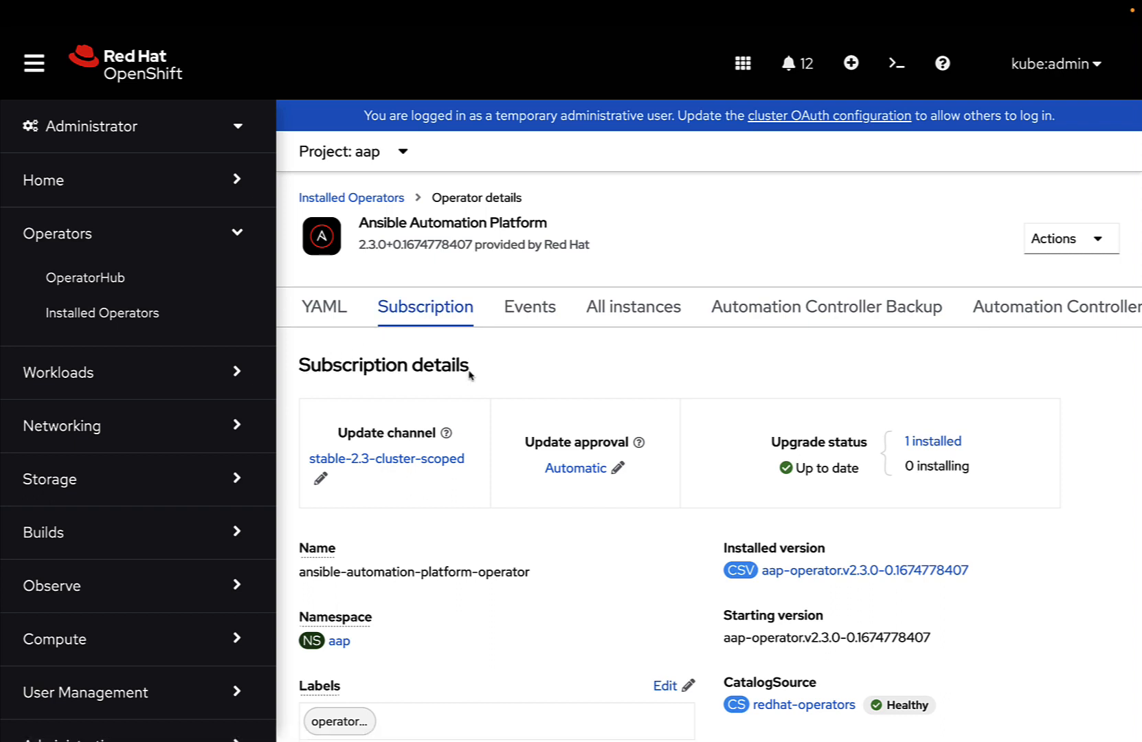
scroll(470, 375, down, 3)
scroll(470, 374, down, 2)
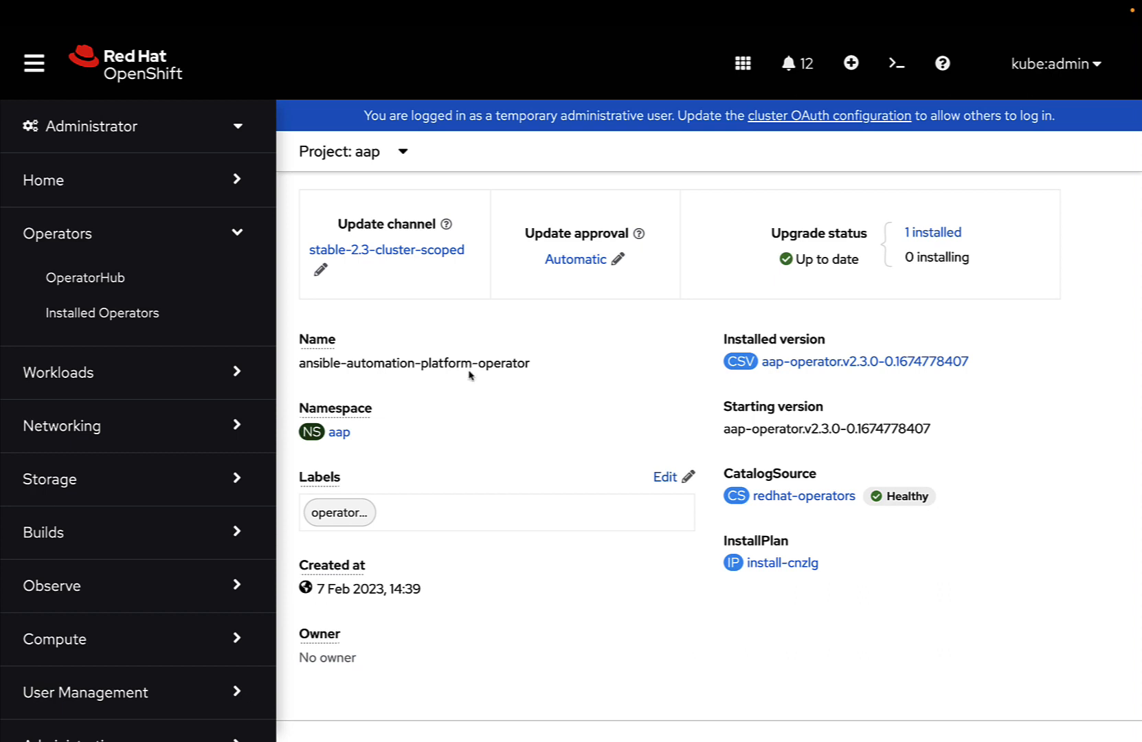
click(771, 565)
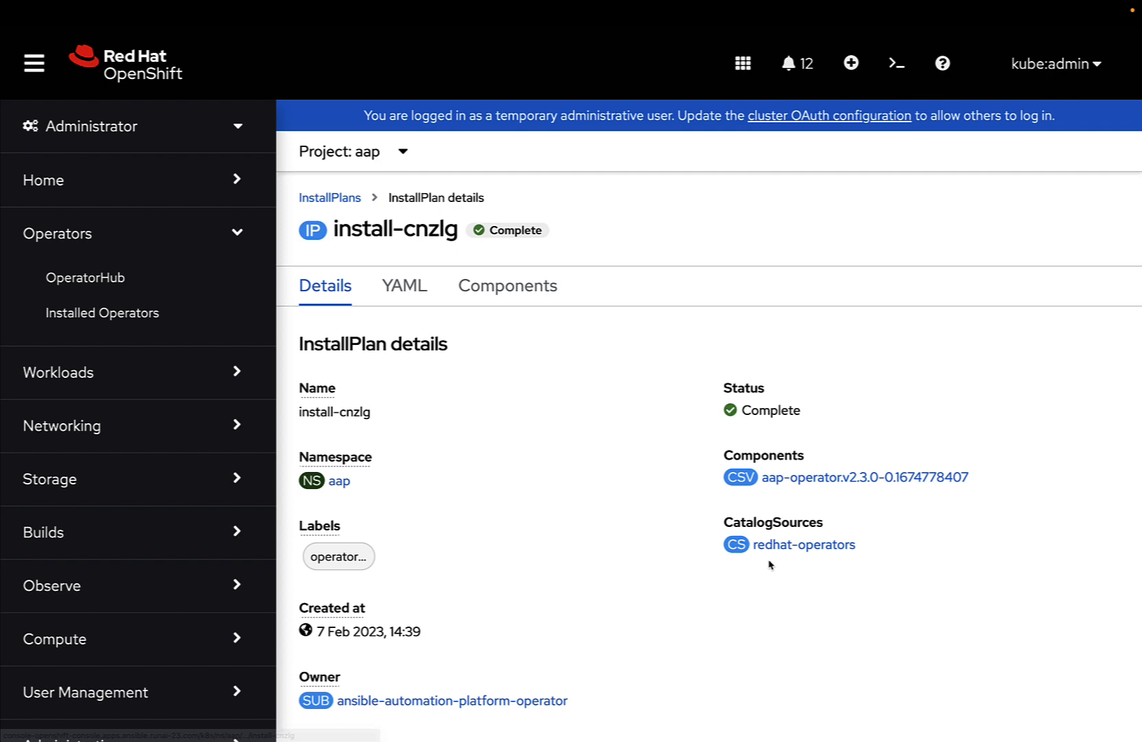
scroll(613, 550, down, 2)
scroll(614, 551, down, 1)
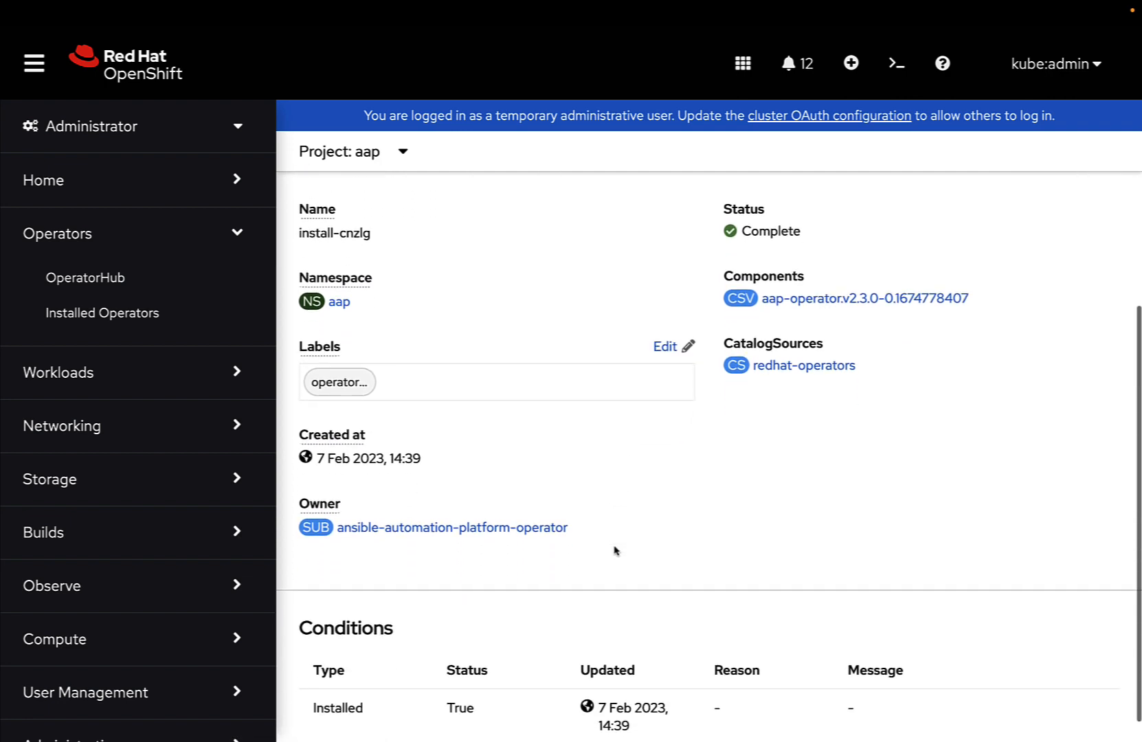
scroll(613, 550, up, 3)
scroll(613, 550, up, 1)
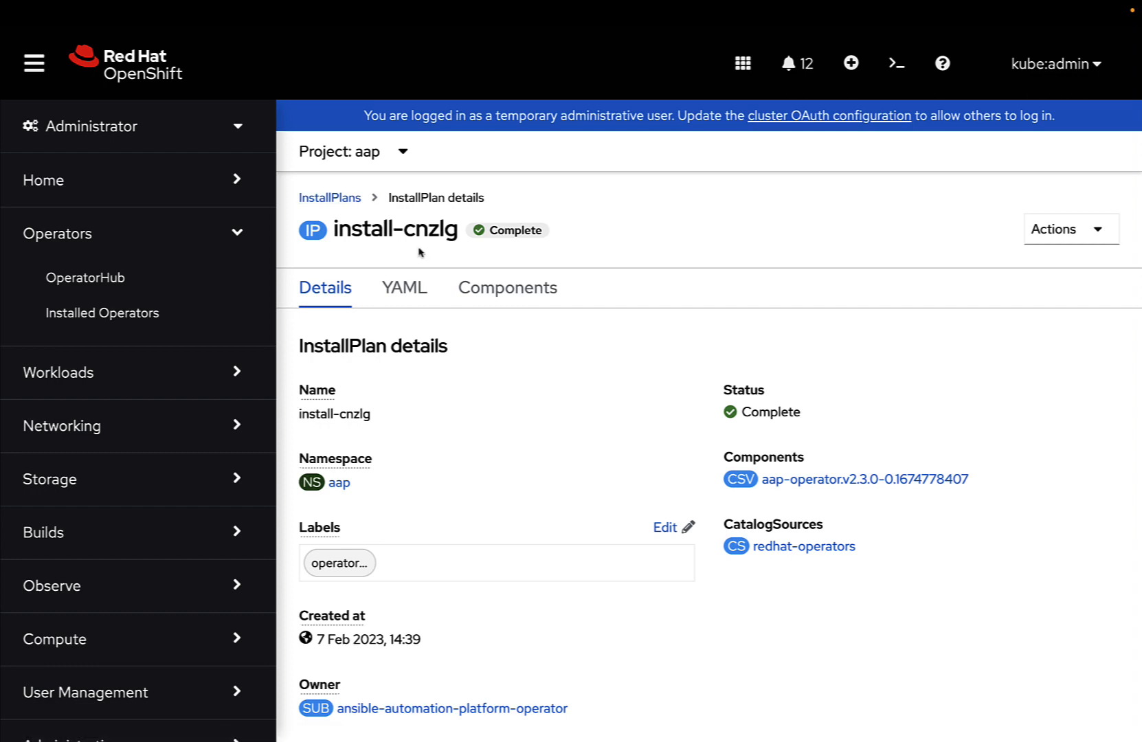
scroll(420, 252, left, 5)
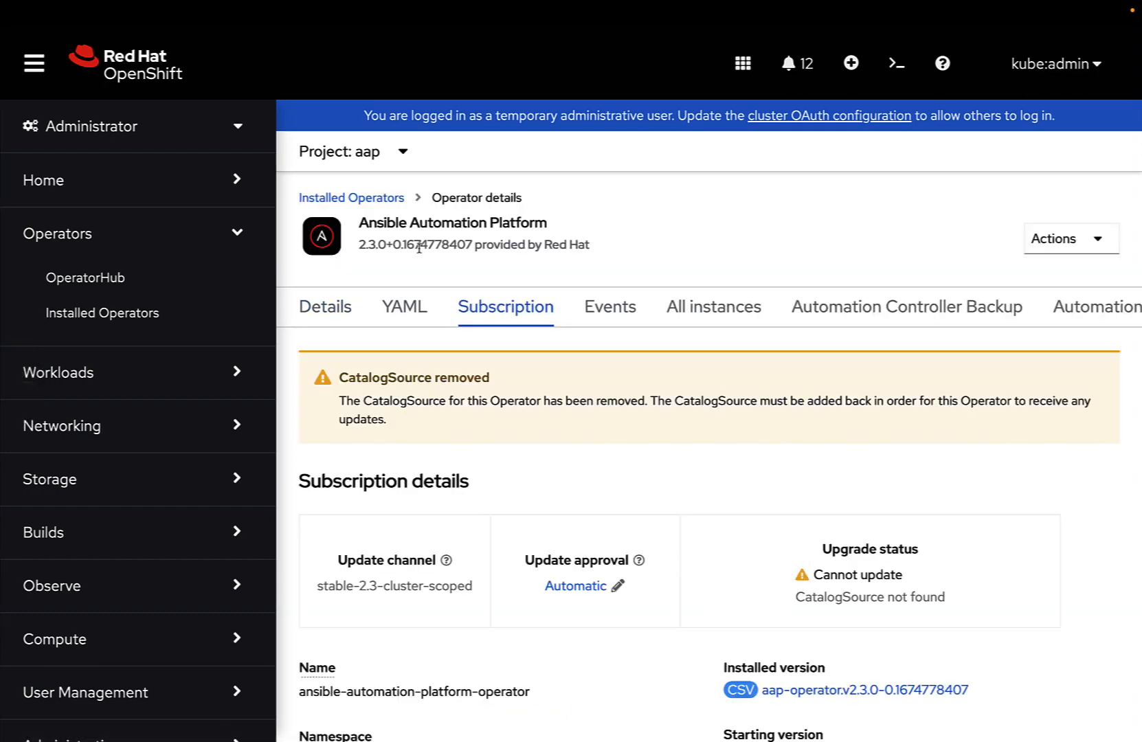
Step: Review the operator's ClusterServiceVersion details down to conditions ending in InstallSucceeded
click(412, 314)
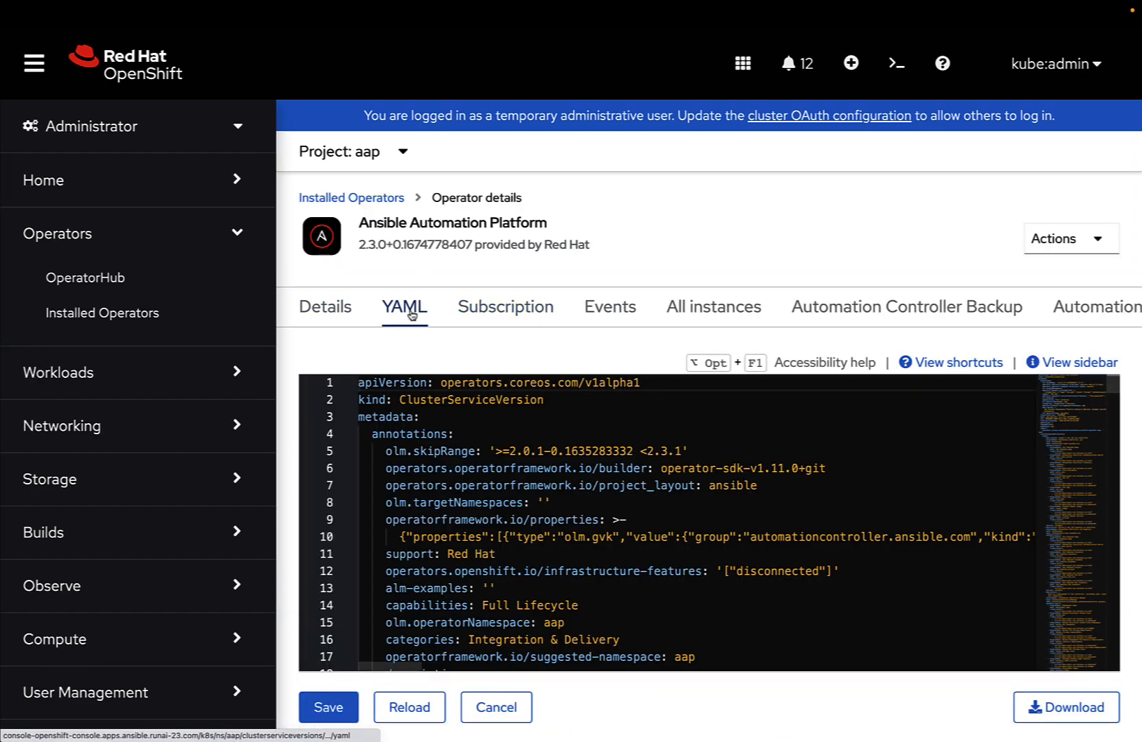
click(342, 311)
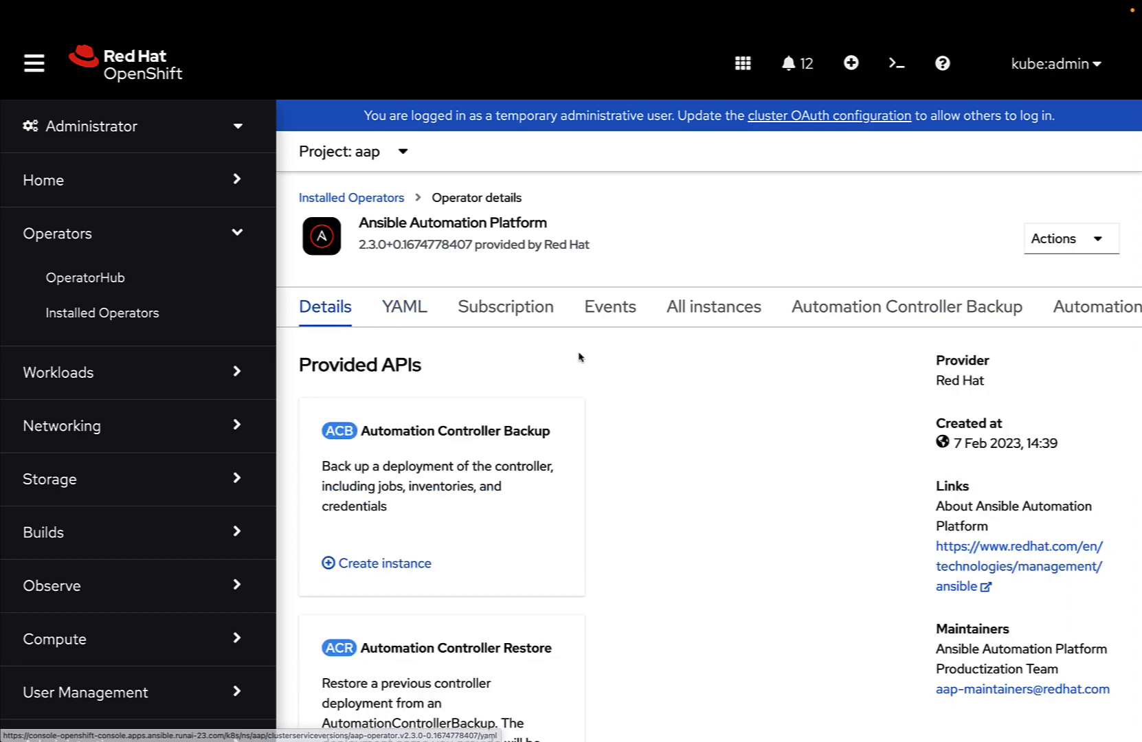
scroll(637, 378, down, 1)
scroll(637, 378, down, 1)
scroll(637, 378, down, 1)
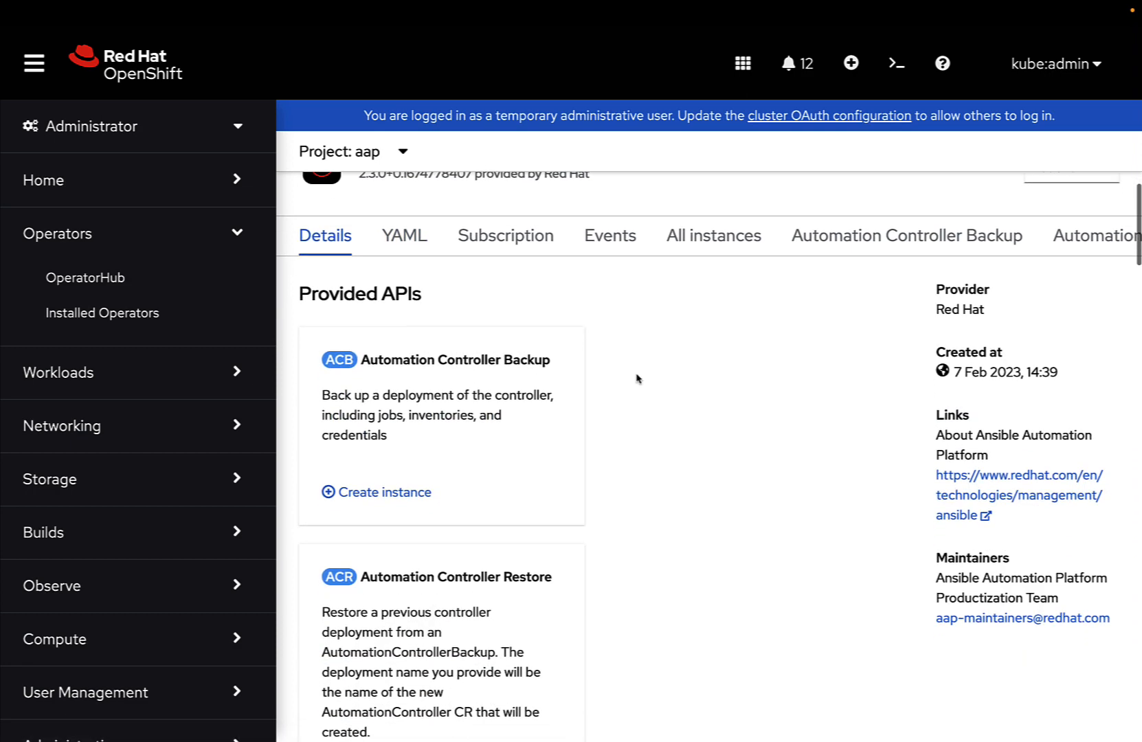
scroll(638, 378, down, 1)
scroll(637, 378, down, 2)
scroll(637, 378, down, 4)
scroll(637, 378, down, 2)
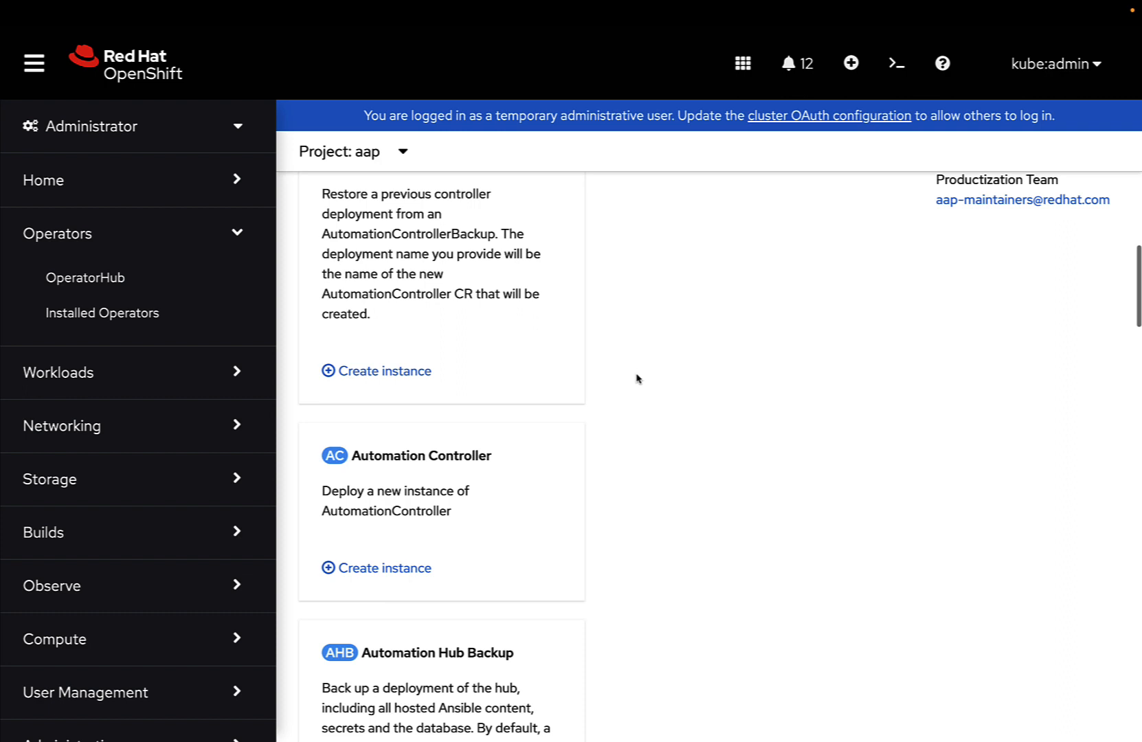
scroll(637, 378, down, 3)
scroll(637, 378, down, 1)
scroll(638, 378, down, 3)
scroll(637, 379, down, 2)
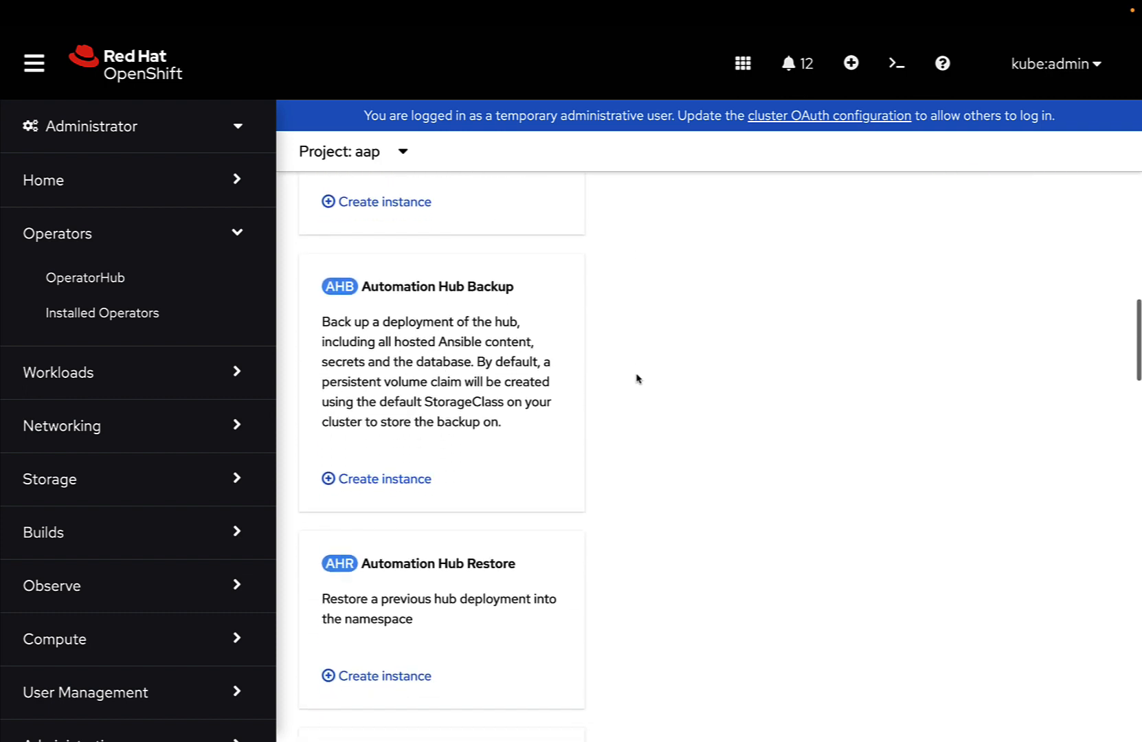
scroll(637, 378, down, 4)
scroll(637, 378, down, 2)
scroll(637, 378, down, 2)
scroll(637, 378, down, 4)
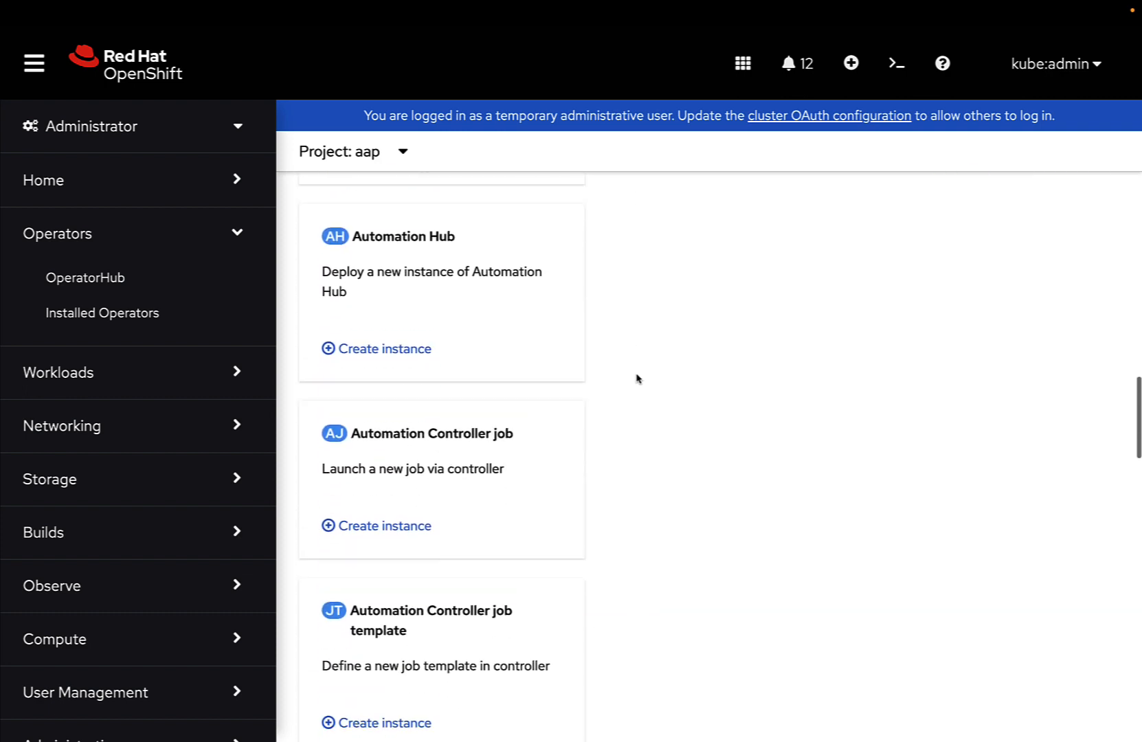
scroll(637, 378, down, 2)
scroll(637, 378, down, 3)
scroll(637, 378, down, 1)
scroll(637, 378, down, 4)
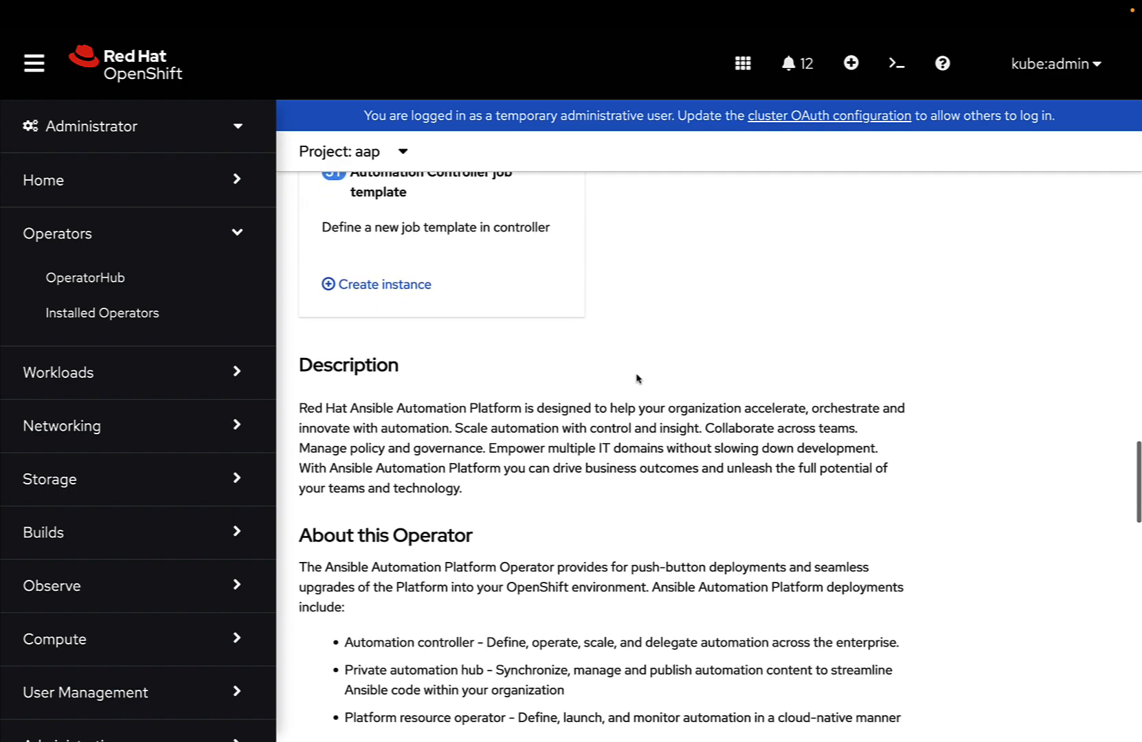
scroll(638, 378, down, 3)
scroll(638, 378, down, 1)
scroll(637, 378, down, 1)
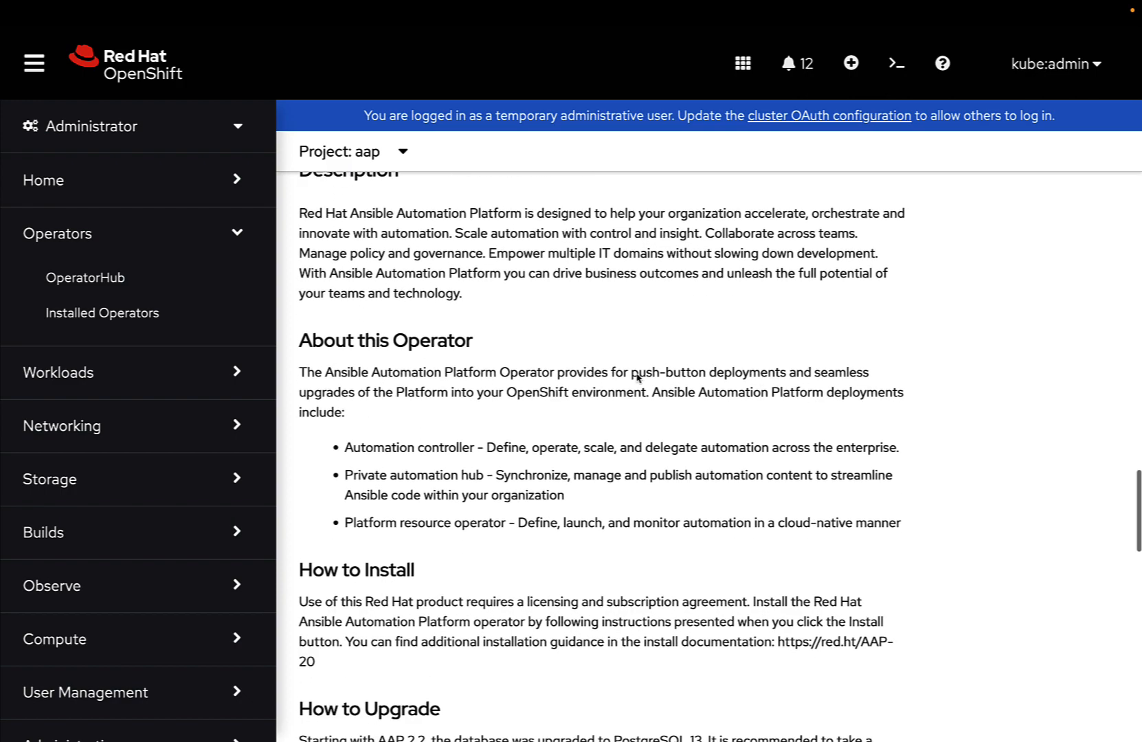
scroll(637, 378, down, 4)
scroll(638, 378, down, 2)
scroll(637, 378, down, 2)
scroll(637, 378, down, 3)
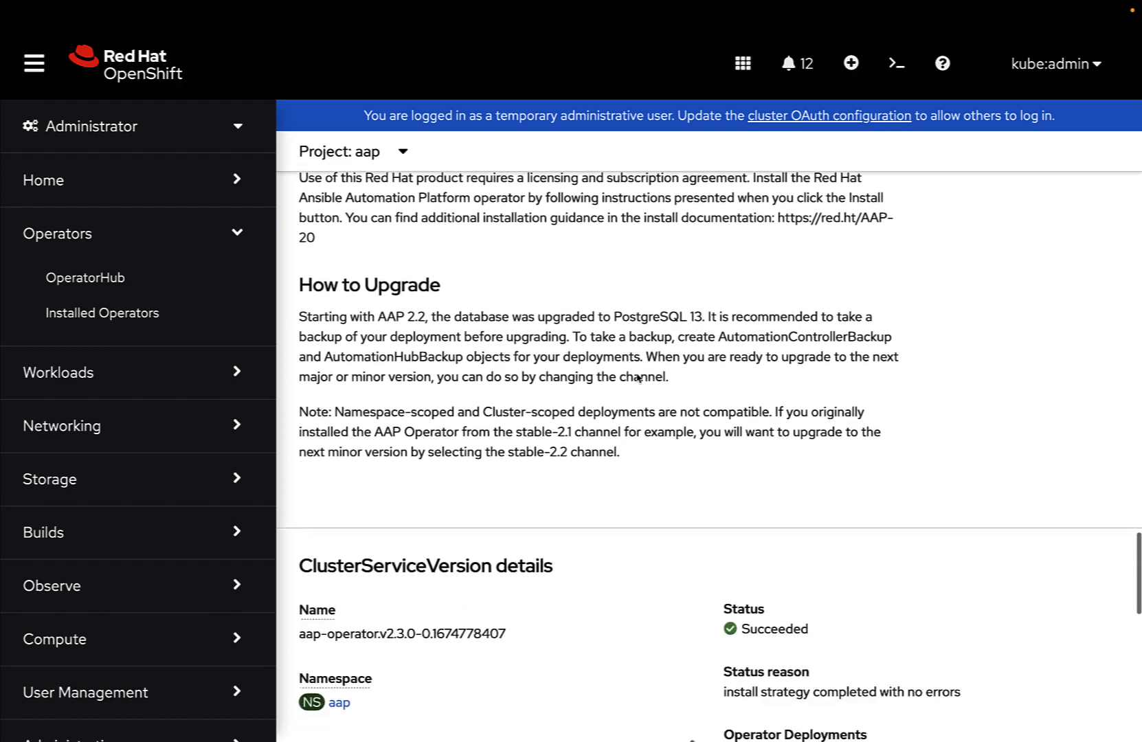
scroll(637, 378, down, 2)
scroll(637, 378, down, 3)
scroll(637, 378, down, 1)
scroll(637, 378, down, 1)
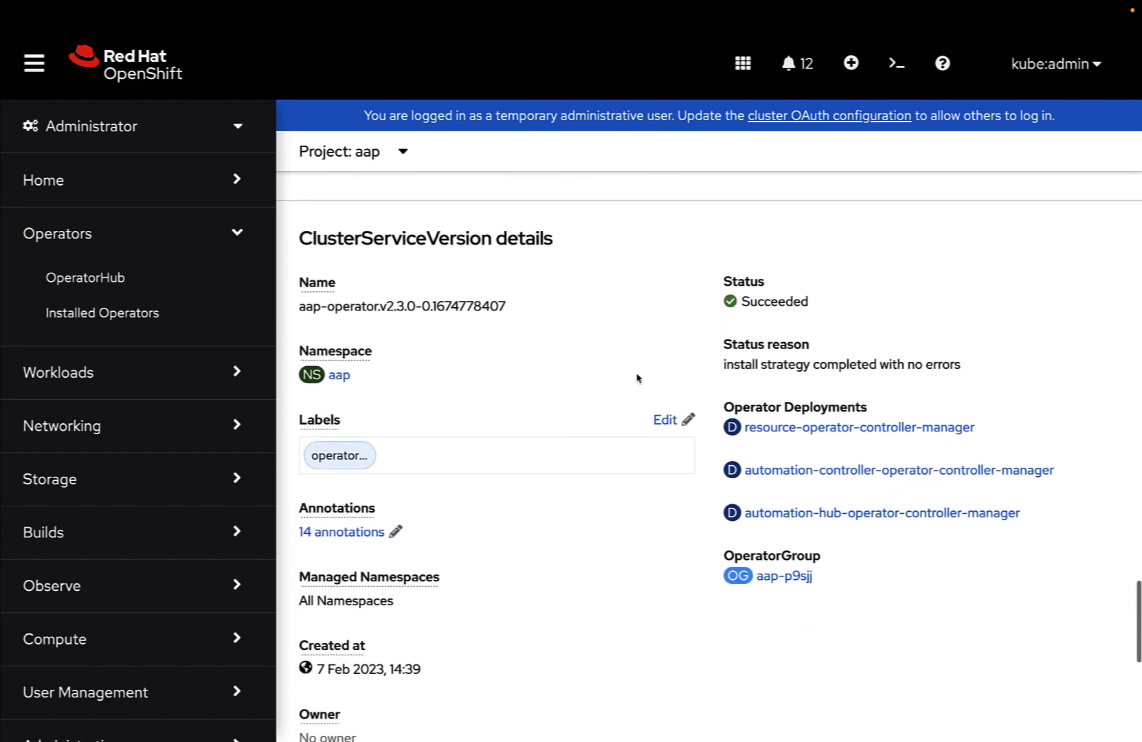
scroll(637, 378, down, 1)
scroll(638, 378, down, 1)
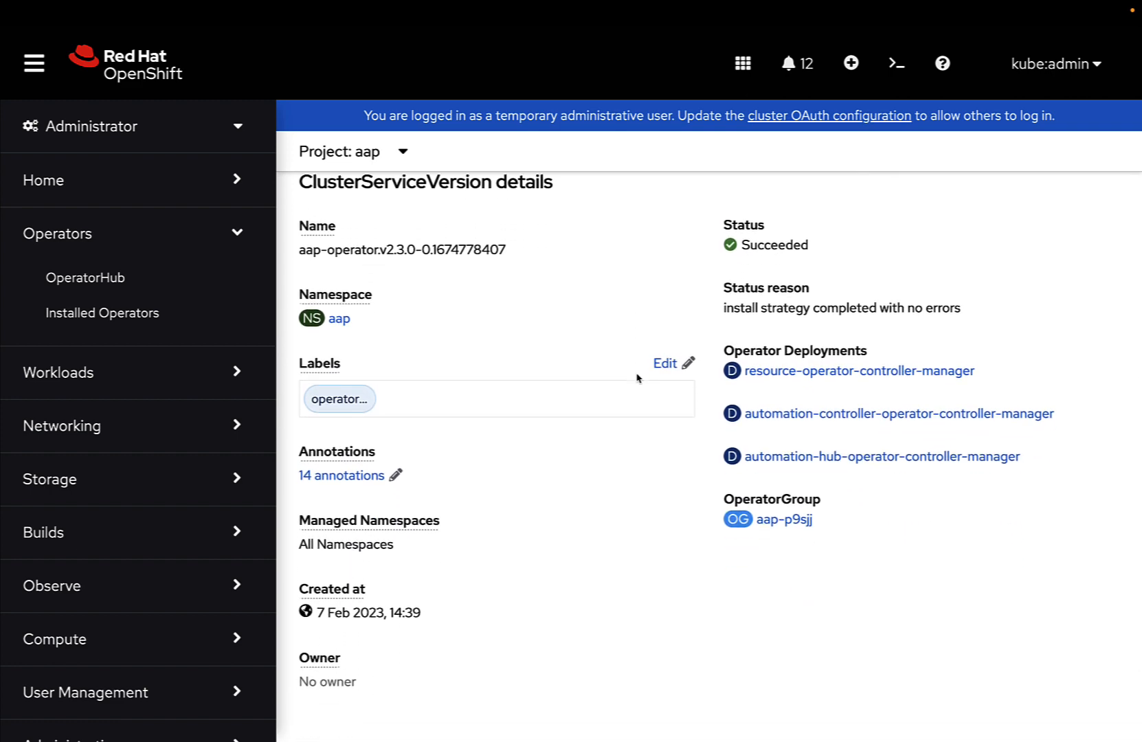
scroll(637, 378, down, 2)
scroll(638, 378, up, 1)
scroll(638, 378, up, 1)
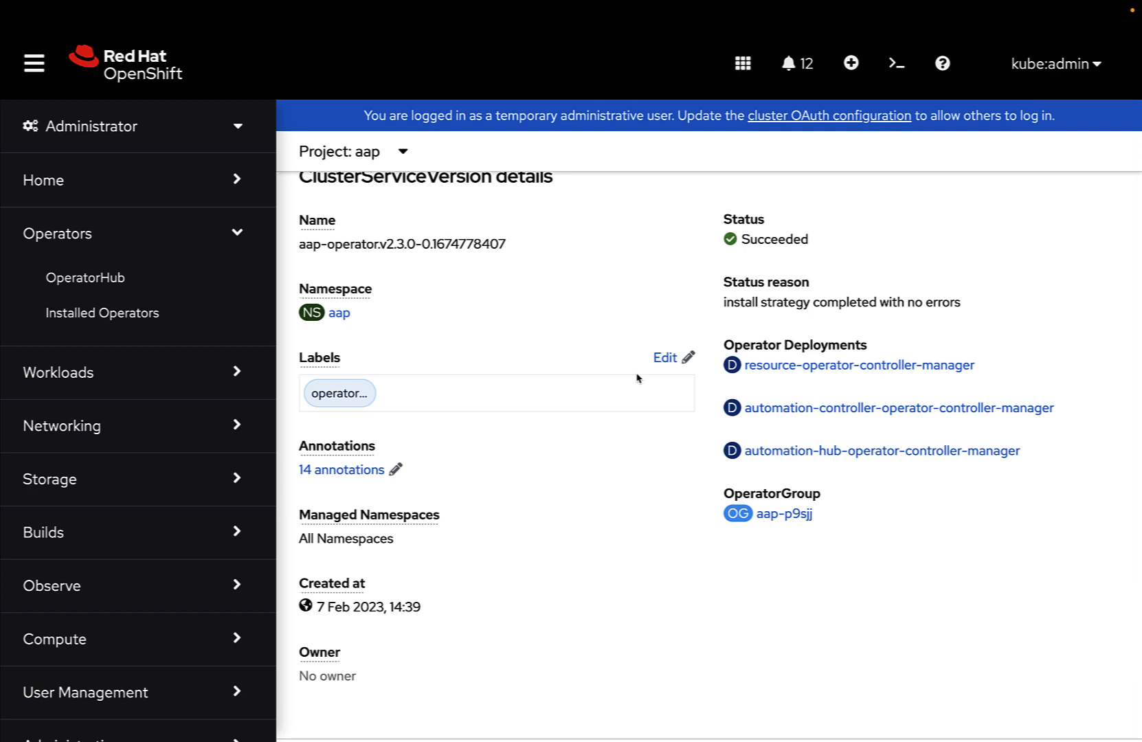
scroll(637, 378, up, 1)
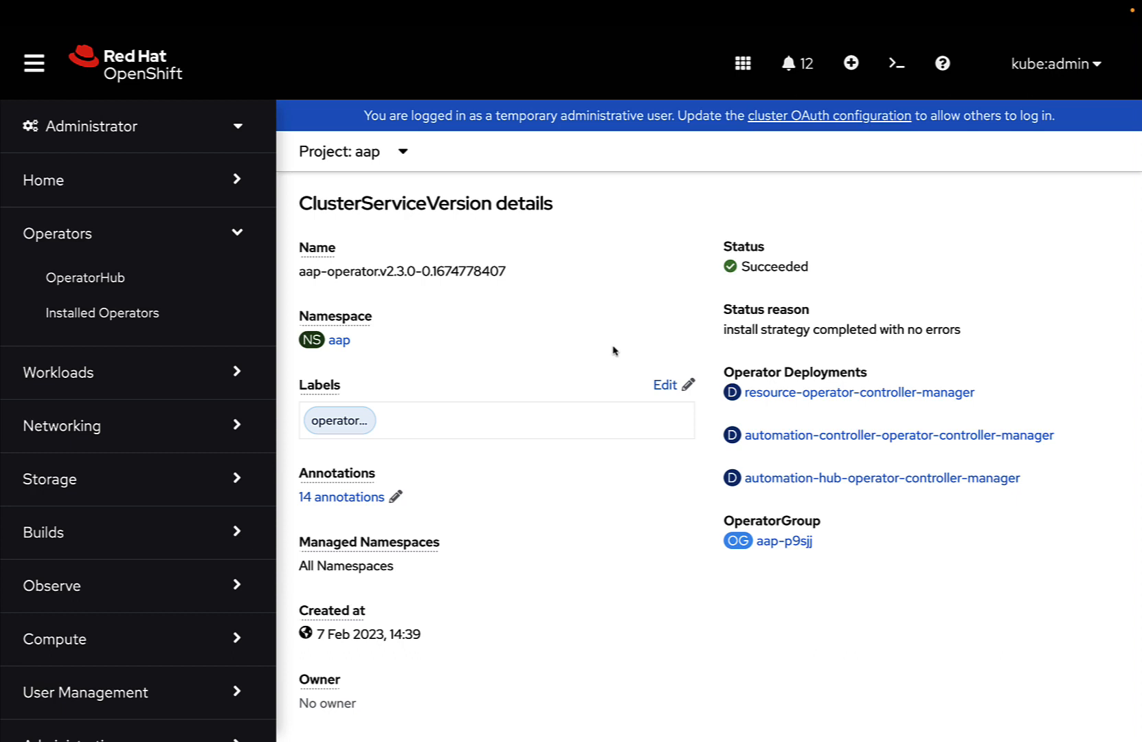
scroll(614, 350, down, 1)
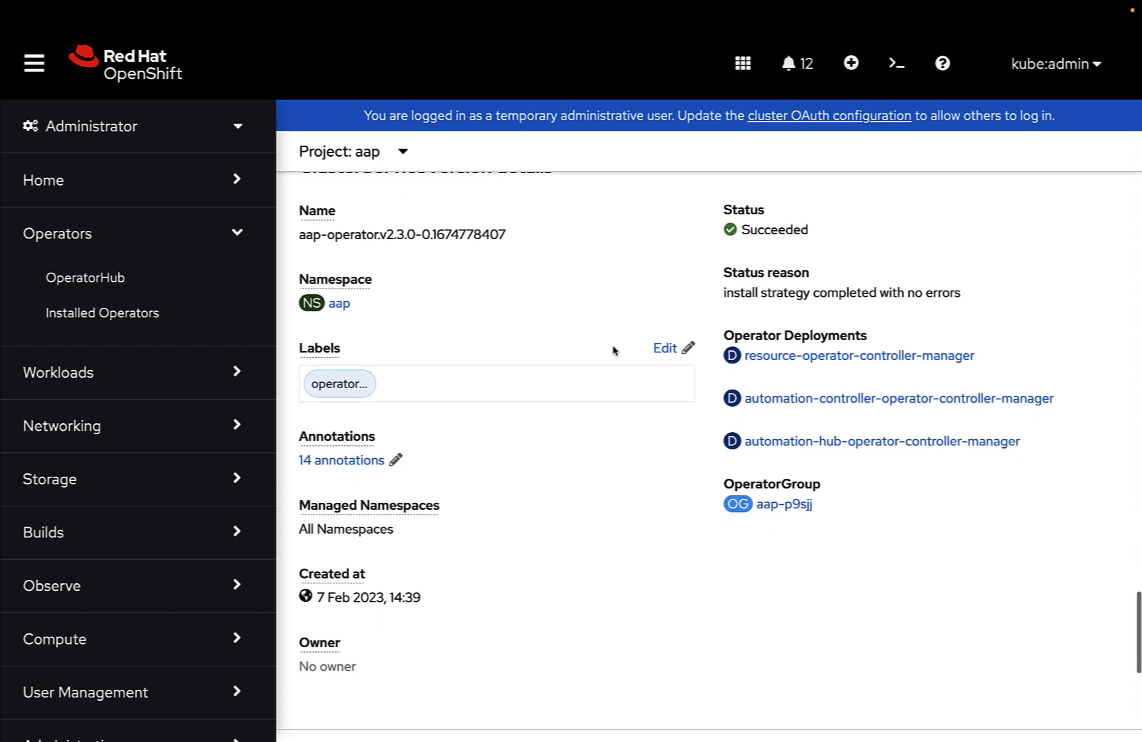
scroll(613, 350, down, 3)
scroll(613, 351, down, 4)
scroll(614, 350, down, 3)
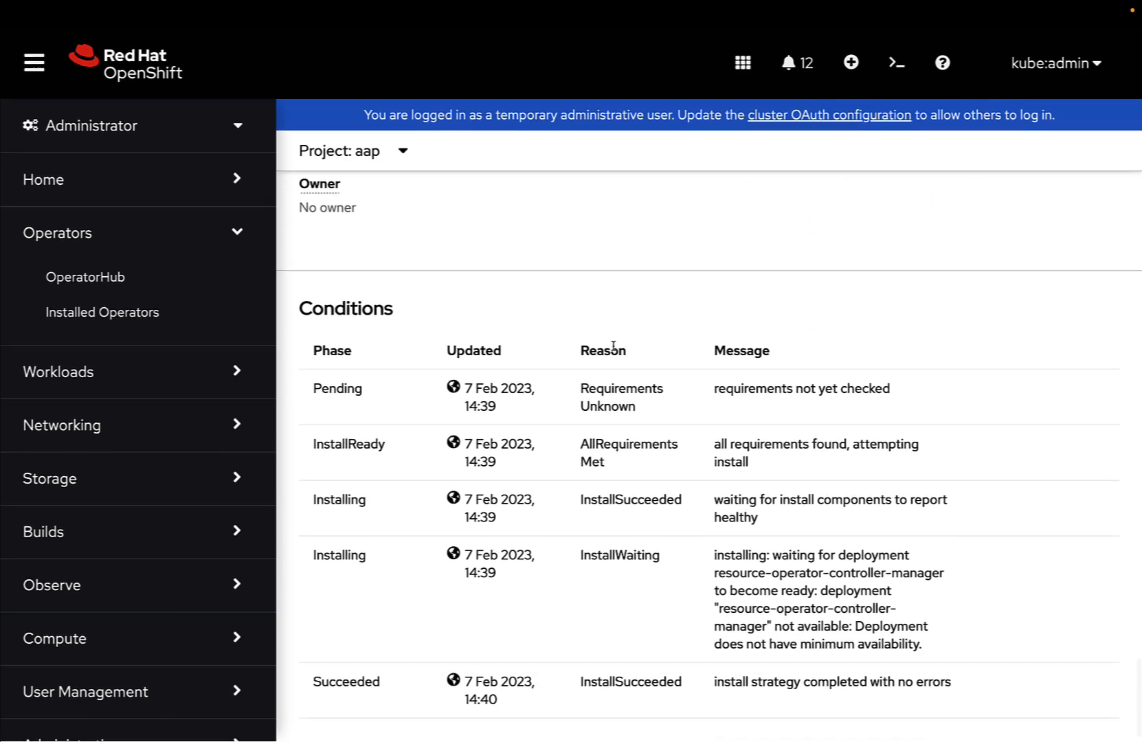